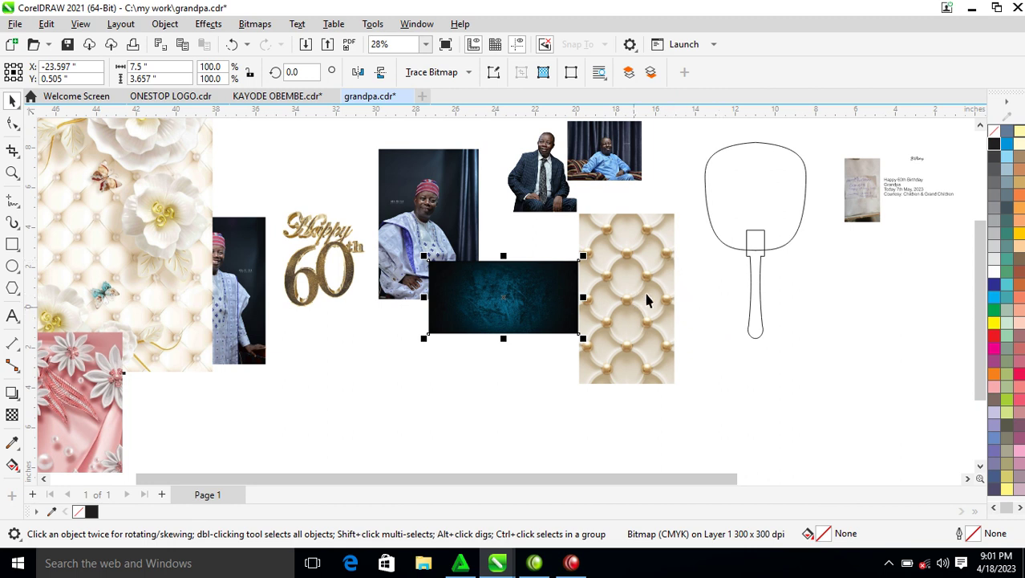
Move the cushion pattern, the gold Happy 60th graphic and the blue texture image closer to the hand fan outline.
{"action": "left_click_drag", "start_coordinate": [625, 273], "coordinate": [671, 304]}
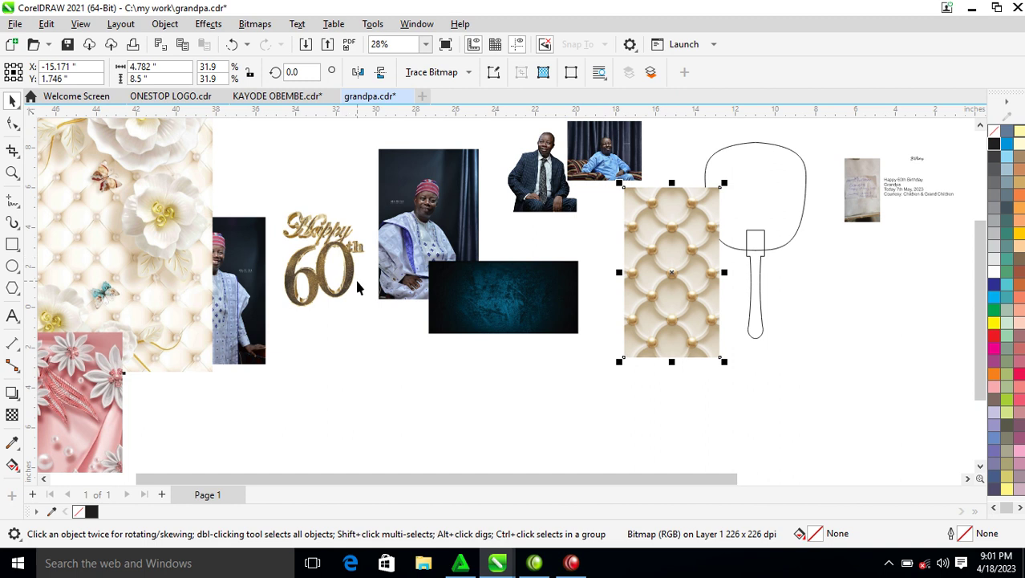
{"action": "left_click_drag", "start_coordinate": [353, 265], "coordinate": [940, 295]}
{"action": "left_click_drag", "start_coordinate": [508, 304], "coordinate": [650, 248]}
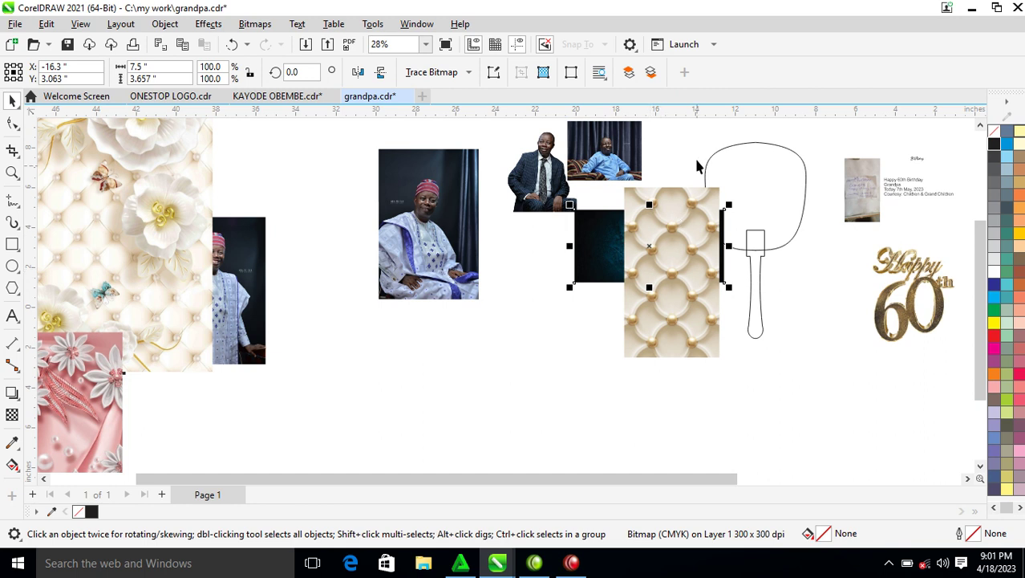
{"action": "scroll", "coordinate": [697, 196], "scroll_direction": "down", "scroll_amount": 1}
{"action": "scroll", "coordinate": [617, 142], "scroll_direction": "up", "scroll_amount": 2}
{"action": "left_click_drag", "start_coordinate": [349, 364], "coordinate": [397, 278]}
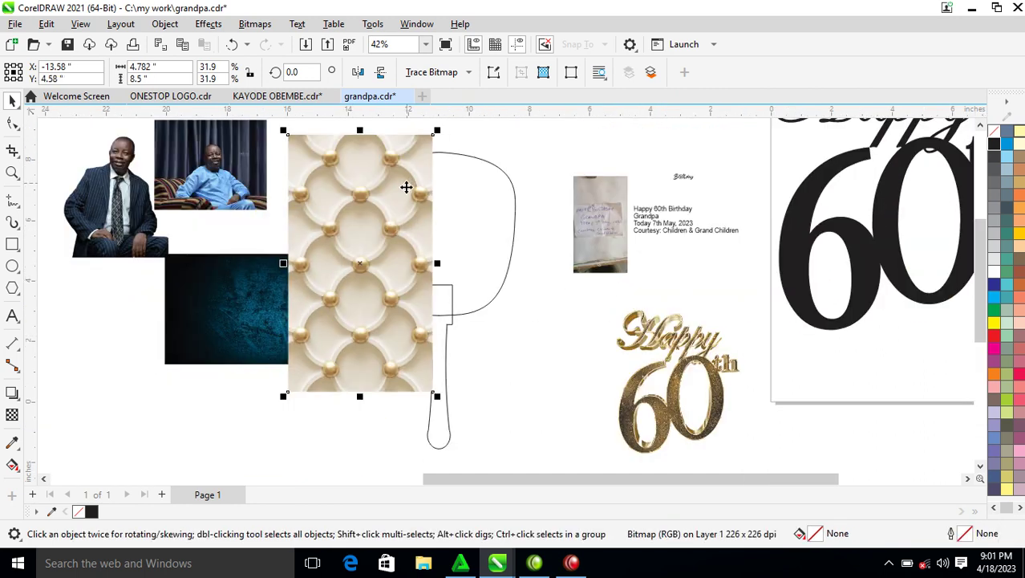
Rotate the cushion pattern to 270 degrees and position it over the fan head.
{"action": "left_click", "coordinate": [406, 186]}
{"action": "left_click_drag", "start_coordinate": [440, 133], "coordinate": [514, 353]}
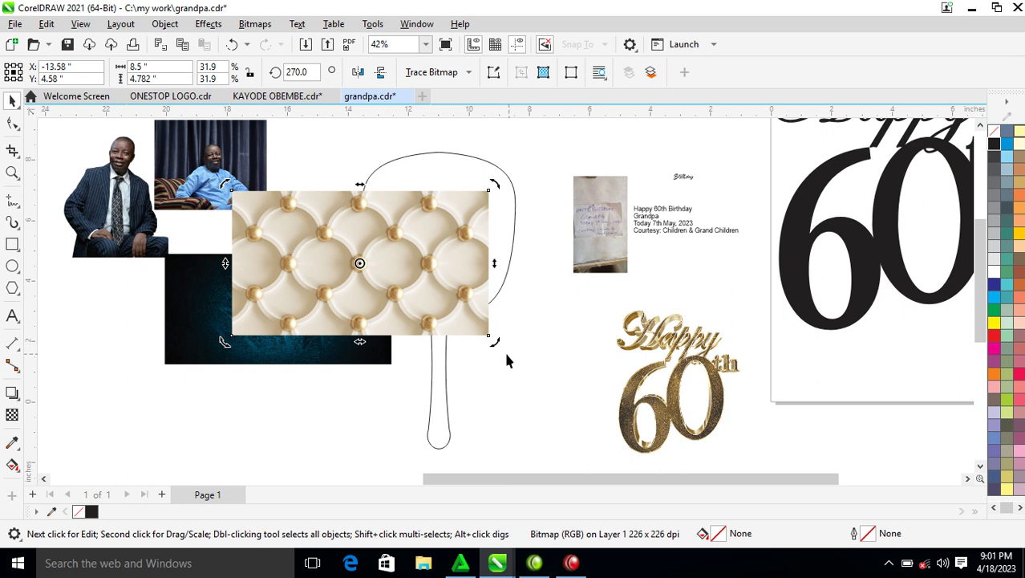
{"action": "left_click", "coordinate": [464, 225]}
{"action": "left_click_drag", "start_coordinate": [464, 225], "coordinate": [516, 193]}
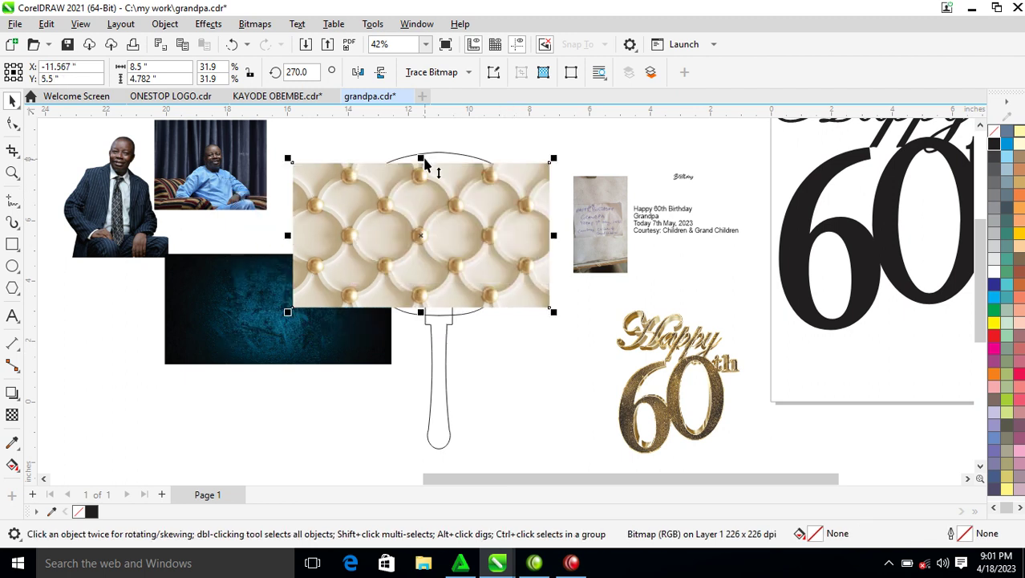
Add a mirrored copy of the cushion pattern below it with a slight overlap and convert both pieces into one bitmap.
{"action": "left_click_drag", "start_coordinate": [421, 160], "coordinate": [416, 349]}
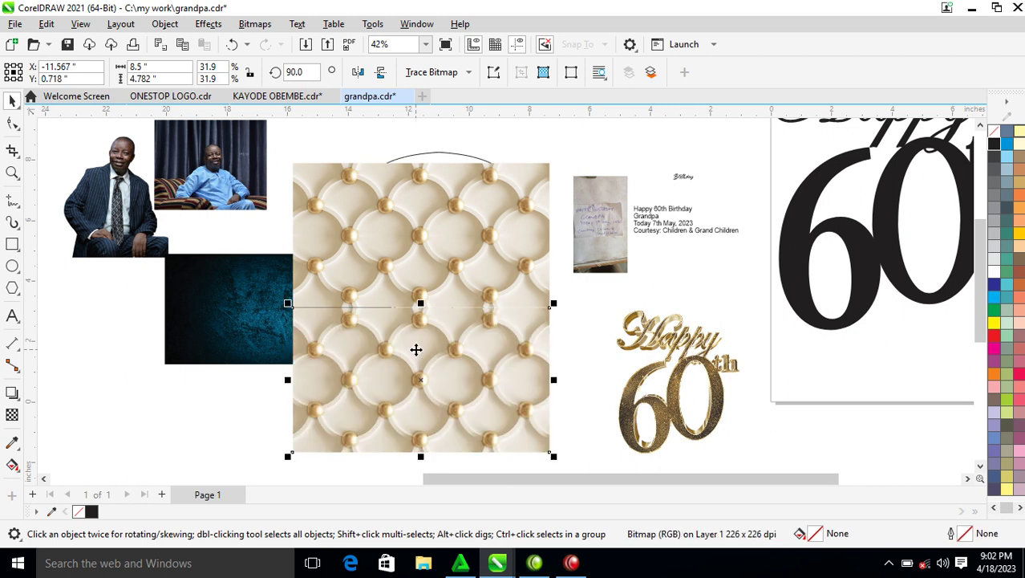
{"action": "left_click_drag", "start_coordinate": [481, 355], "coordinate": [481, 346]}
{"action": "left_click", "coordinate": [493, 235]}
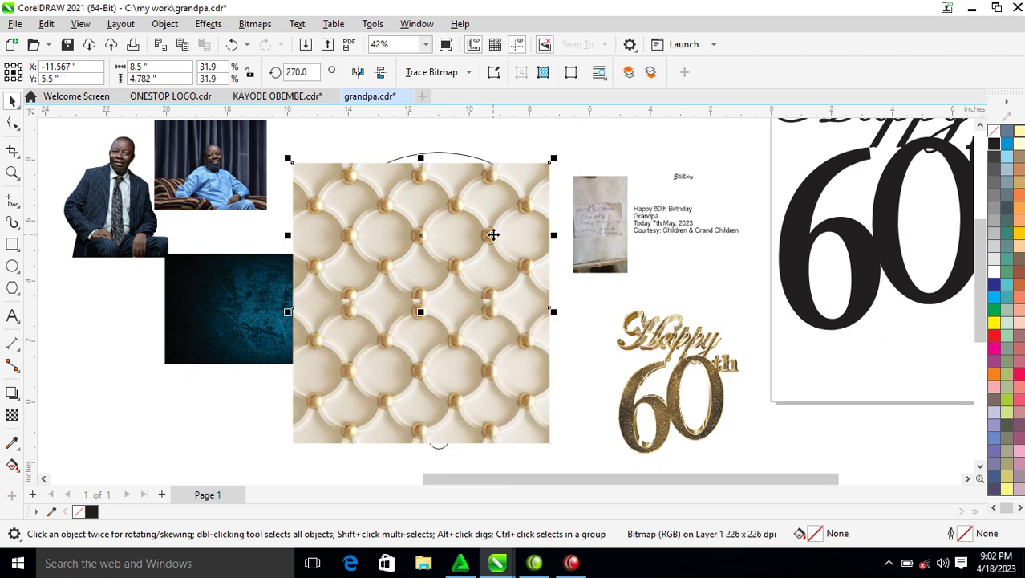
{"action": "left_click", "coordinate": [487, 394], "text": "shift"}
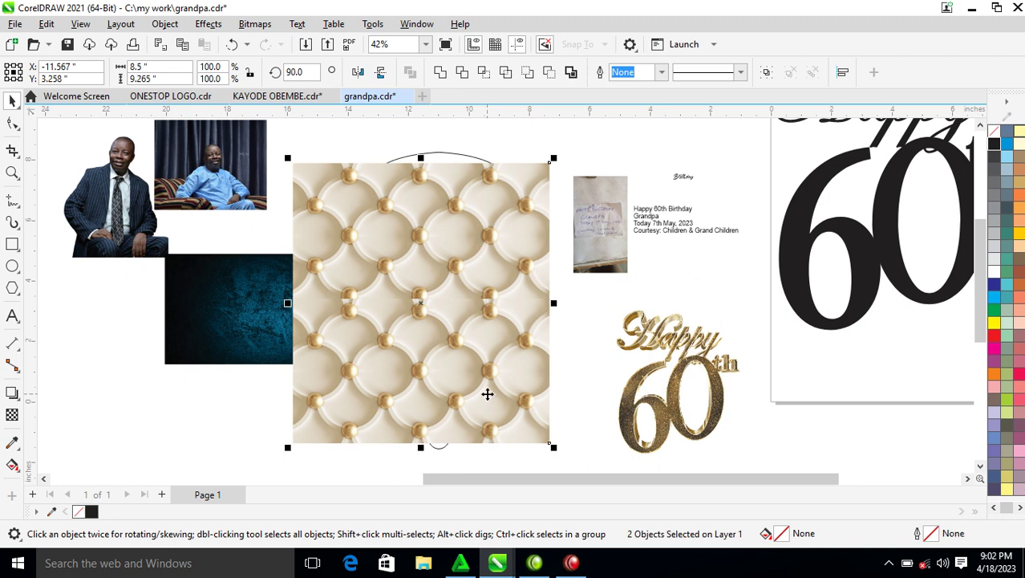
{"action": "left_click", "coordinate": [256, 24]}
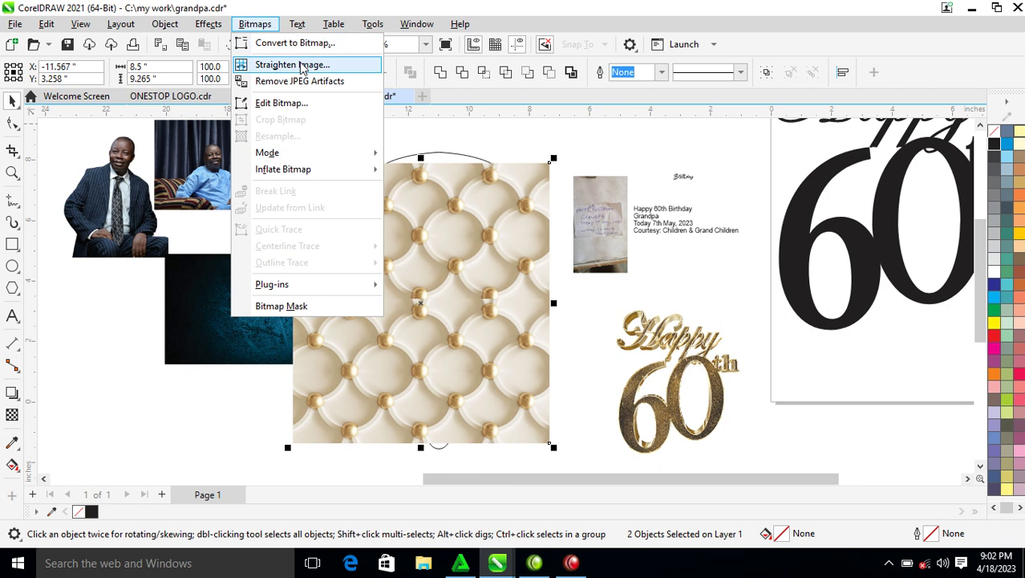
{"action": "left_click", "coordinate": [286, 43]}
{"action": "left_click", "coordinate": [530, 363]}
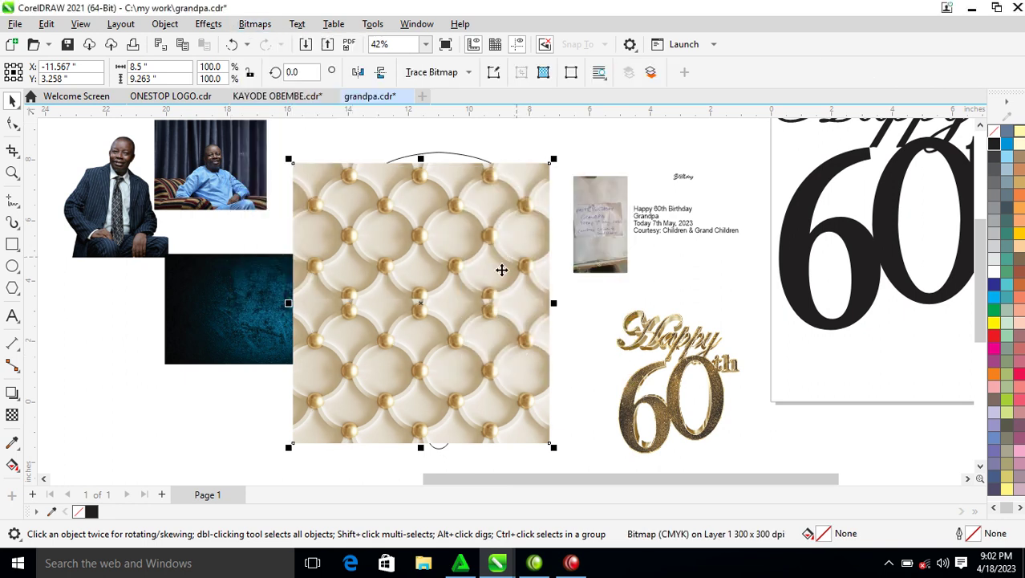
Apply a uniform transparency of 50 to the merged cushion pattern.
{"action": "left_click", "coordinate": [12, 414]}
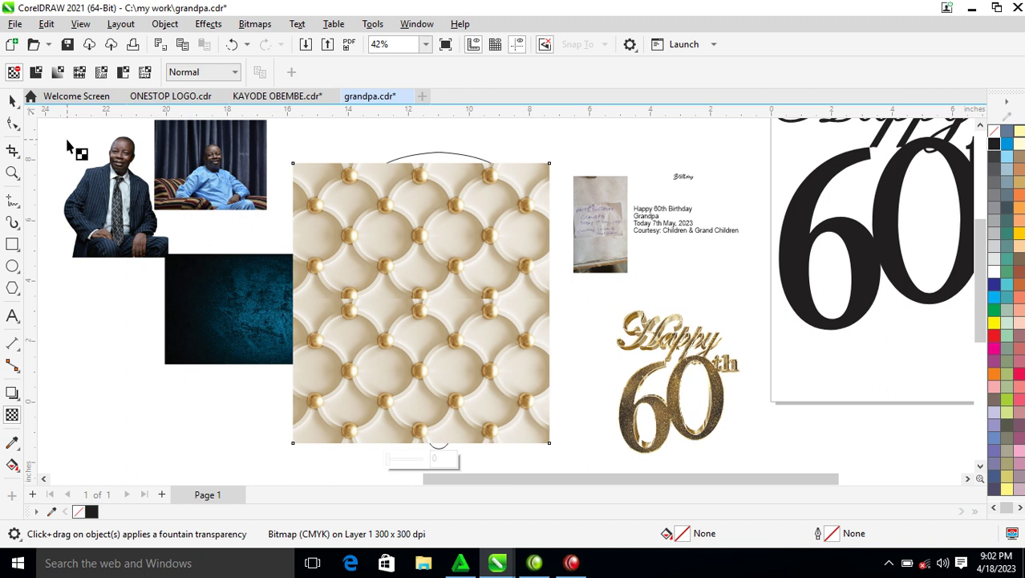
{"action": "left_click", "coordinate": [35, 71]}
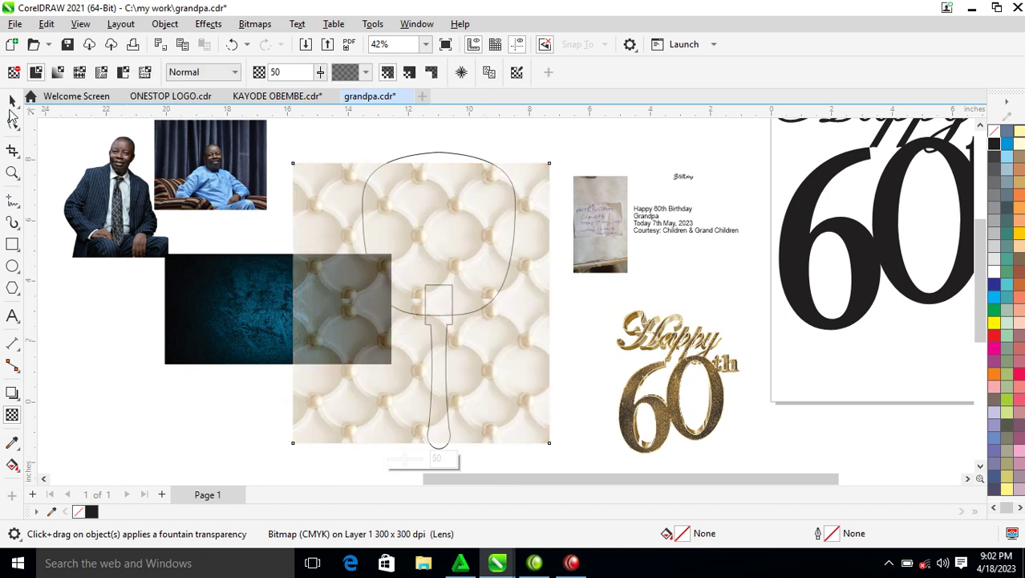
{"action": "left_click", "coordinate": [12, 100]}
PowerClip the cushion pattern inside the fan head and scale it to about 5.98 by 6.52 inches so it fills the shape.
{"action": "left_click_drag", "start_coordinate": [531, 274], "coordinate": [460, 155]}
{"action": "left_click", "coordinate": [527, 202]}
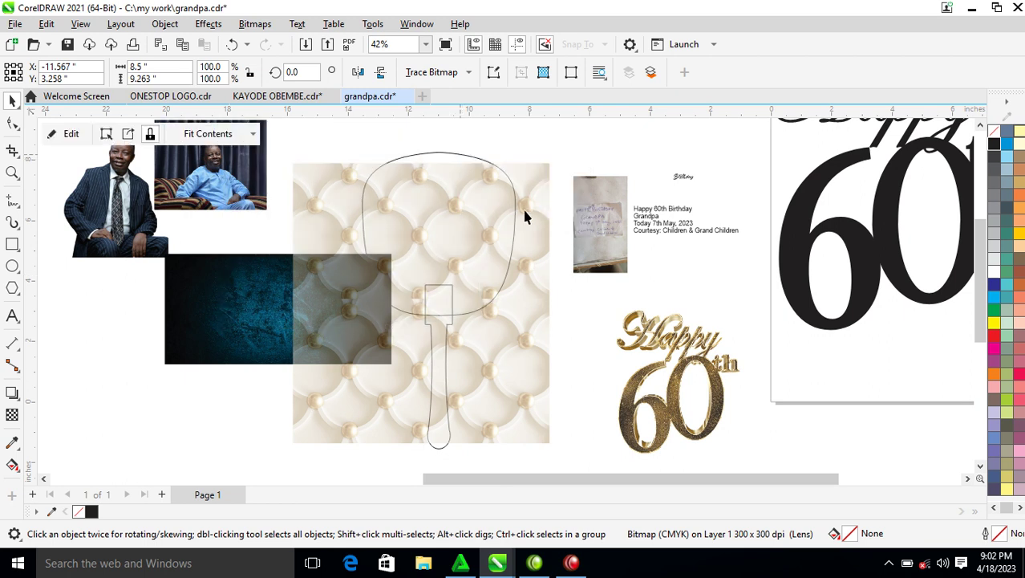
{"action": "left_click_drag", "start_coordinate": [439, 232], "coordinate": [562, 366]}
{"action": "left_click_drag", "start_coordinate": [451, 215], "coordinate": [446, 198]}
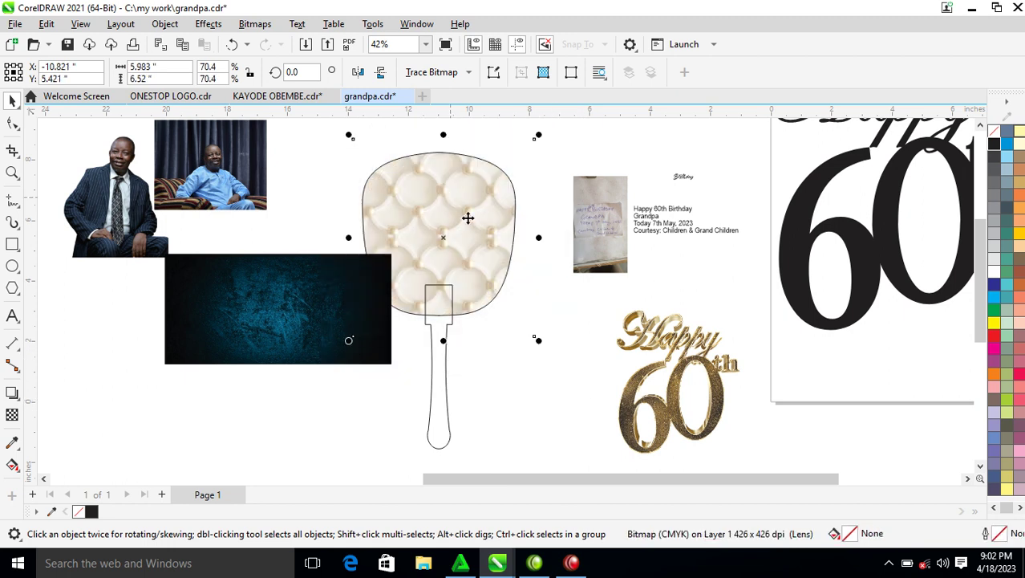
{"action": "left_click", "coordinate": [516, 393]}
Move the suited portrait and the blue-outfit photo down, clearing the area around the blue texture image.
{"action": "left_click_drag", "start_coordinate": [136, 203], "coordinate": [136, 264]}
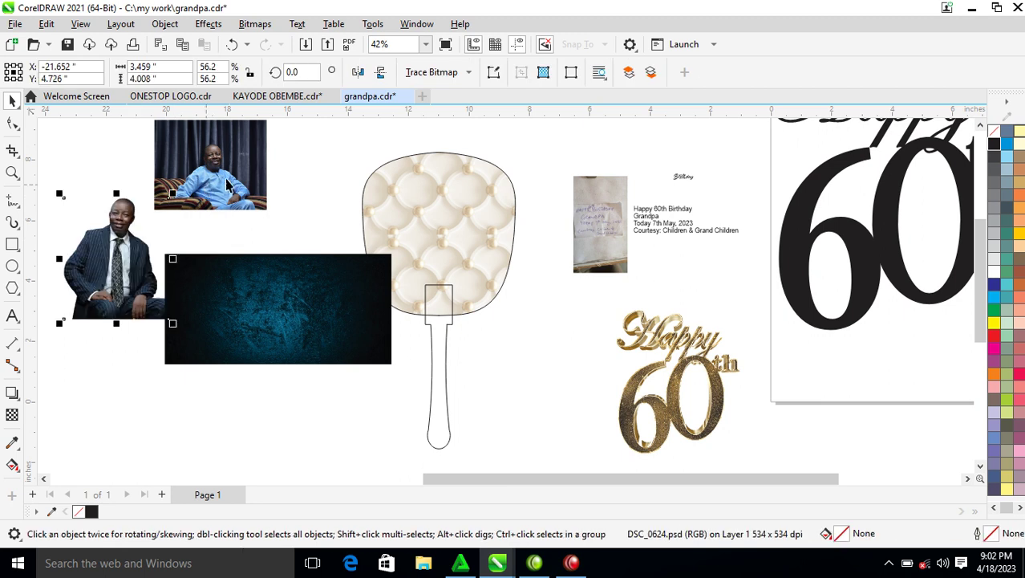
{"action": "scroll", "coordinate": [220, 183], "scroll_direction": "down", "scroll_amount": 2}
{"action": "left_click_drag", "start_coordinate": [225, 182], "coordinate": [217, 350]}
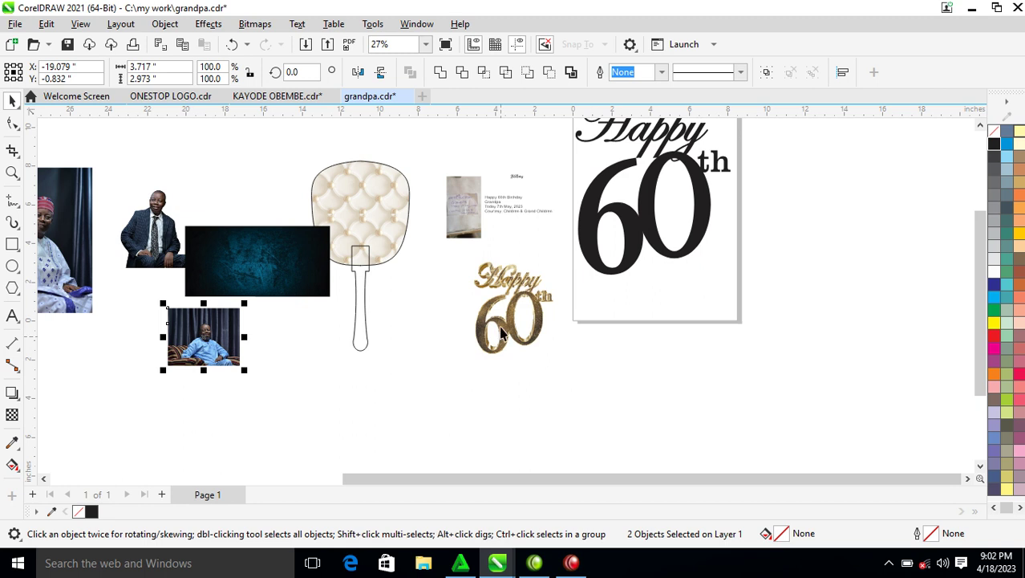
Paste the cut-out photo of the seated man in blue and PowerClip it inside the fan head.
{"action": "left_click", "coordinate": [319, 377]}
{"action": "key", "text": "ctrl+v"}
{"action": "left_click_drag", "start_coordinate": [335, 353], "coordinate": [369, 197]}
{"action": "left_click", "coordinate": [422, 241]}
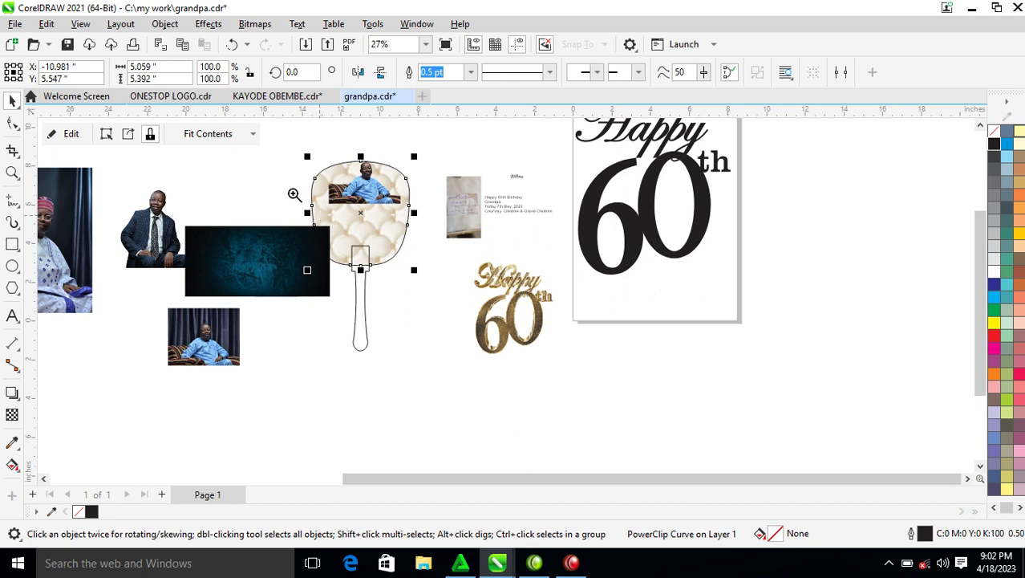
Enlarge the clipped photo to about 6.34 by 3.70 inches and position the man along the fan head's lower edge.
{"action": "left_click_drag", "start_coordinate": [309, 156], "coordinate": [549, 310]}
{"action": "left_click", "coordinate": [446, 202]}
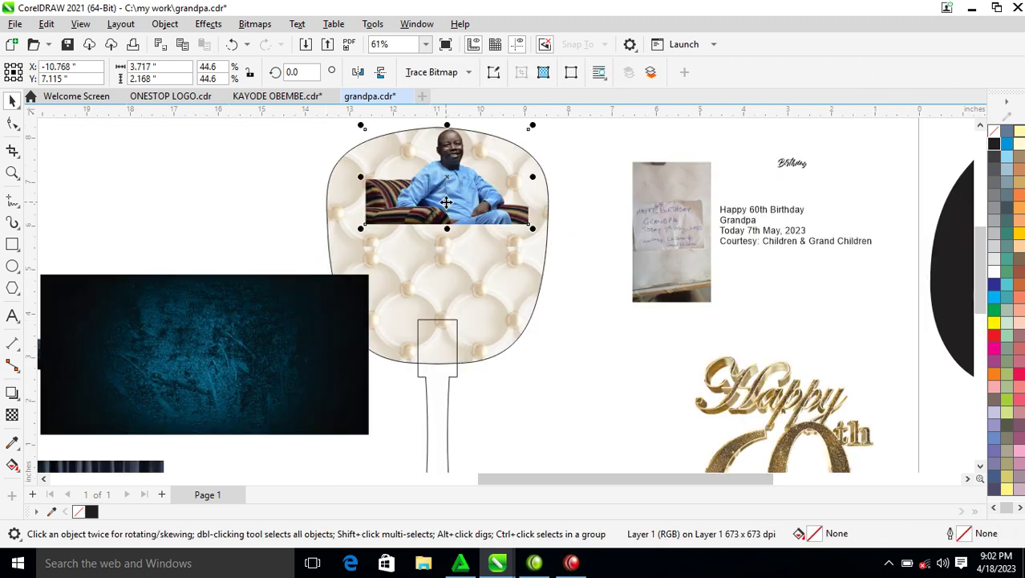
{"action": "left_click_drag", "start_coordinate": [448, 193], "coordinate": [435, 316]}
{"action": "left_click_drag", "start_coordinate": [522, 275], "coordinate": [598, 260]}
{"action": "left_click_drag", "start_coordinate": [456, 307], "coordinate": [486, 335]}
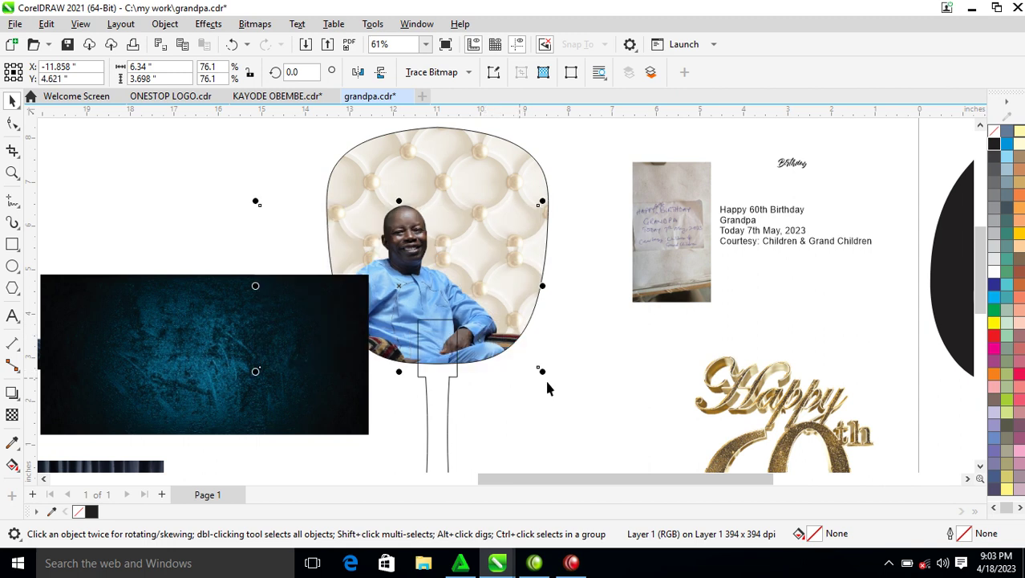
Move the blue texture image up, level with the upper part of the fan head.
{"action": "scroll", "coordinate": [479, 265], "scroll_direction": "down", "scroll_amount": 3}
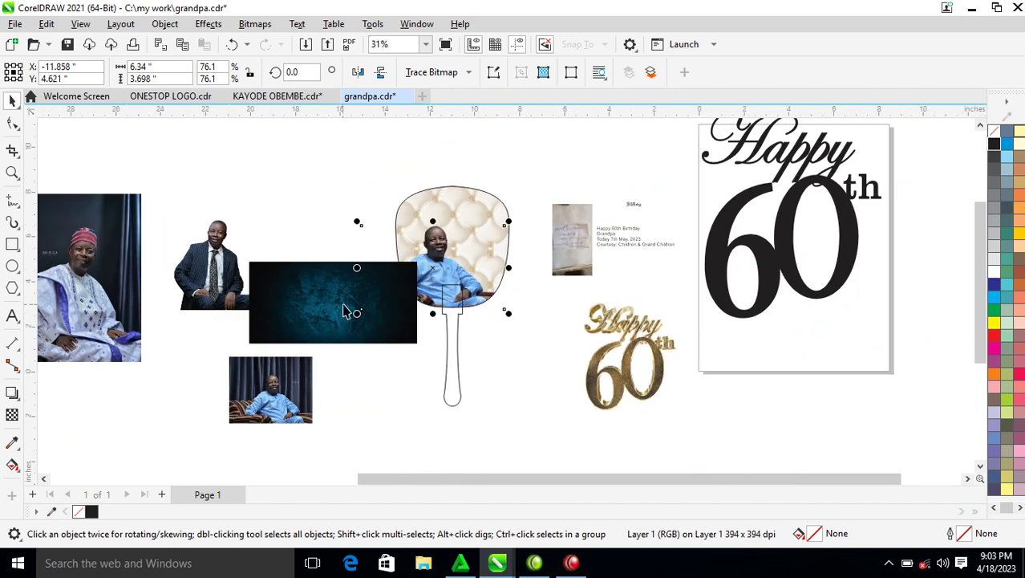
{"action": "left_click_drag", "start_coordinate": [349, 310], "coordinate": [348, 225]}
{"action": "key", "text": "z"}
{"action": "left_click_drag", "start_coordinate": [218, 147], "coordinate": [756, 302]}
{"action": "key", "text": "space"}
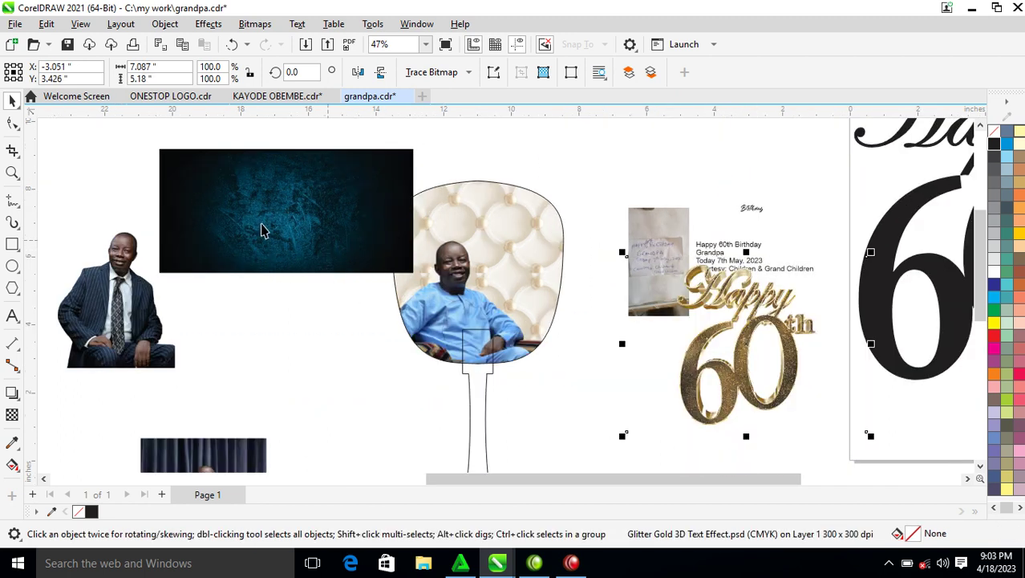
Draw a rectangle about 4.02 by 1.75 inches across the fan head's right side and fill it white.
{"action": "left_click", "coordinate": [12, 244]}
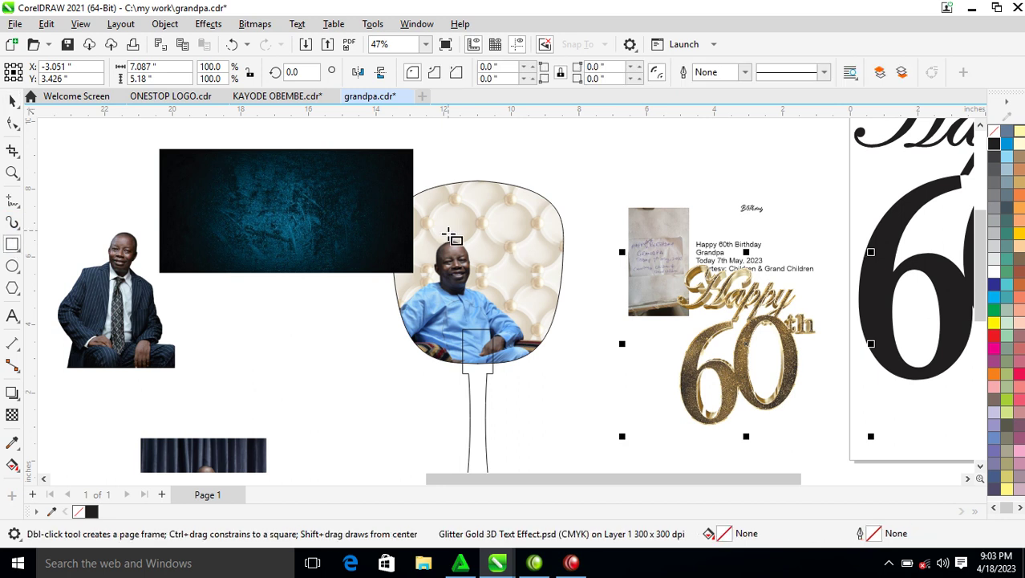
{"action": "left_click_drag", "start_coordinate": [453, 240], "coordinate": [593, 303]}
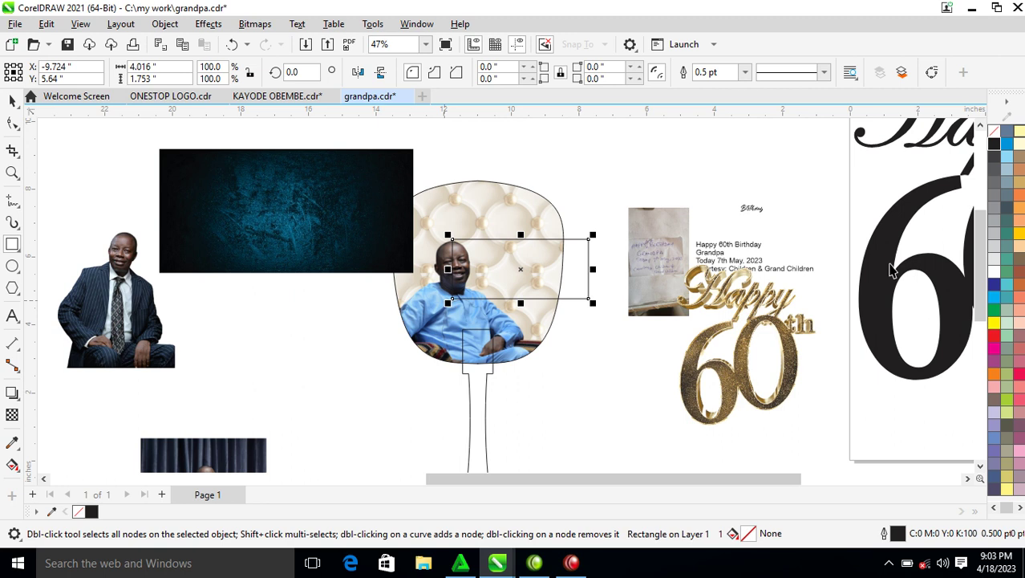
{"action": "key", "text": "space"}
{"action": "left_click", "coordinate": [999, 277]}
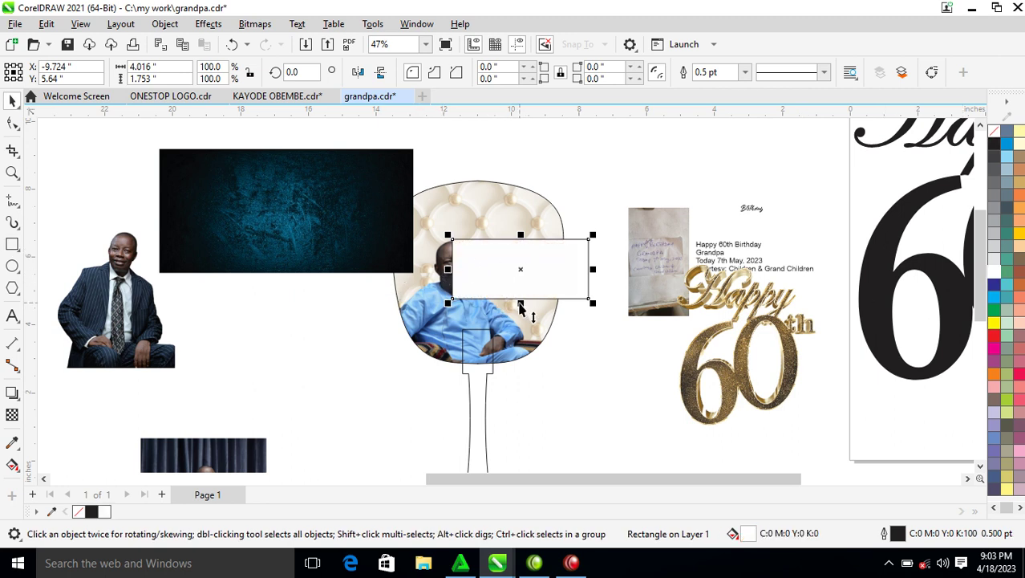
PowerClip the blue texture inside the white rectangle and scale it down to fit the banner.
{"action": "left_click_drag", "start_coordinate": [325, 208], "coordinate": [517, 262]}
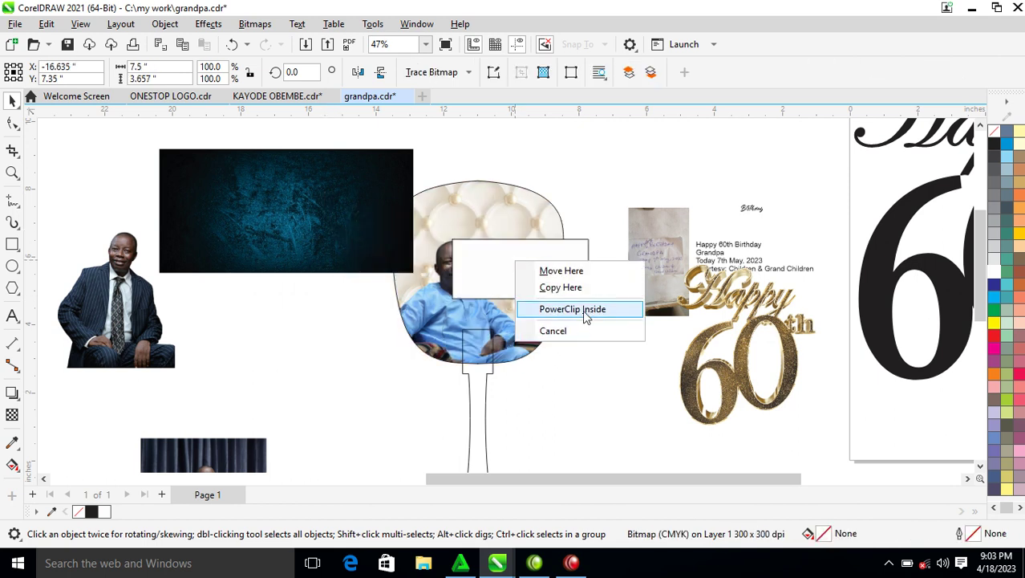
{"action": "left_click", "coordinate": [585, 310]}
{"action": "left_click", "coordinate": [562, 256]}
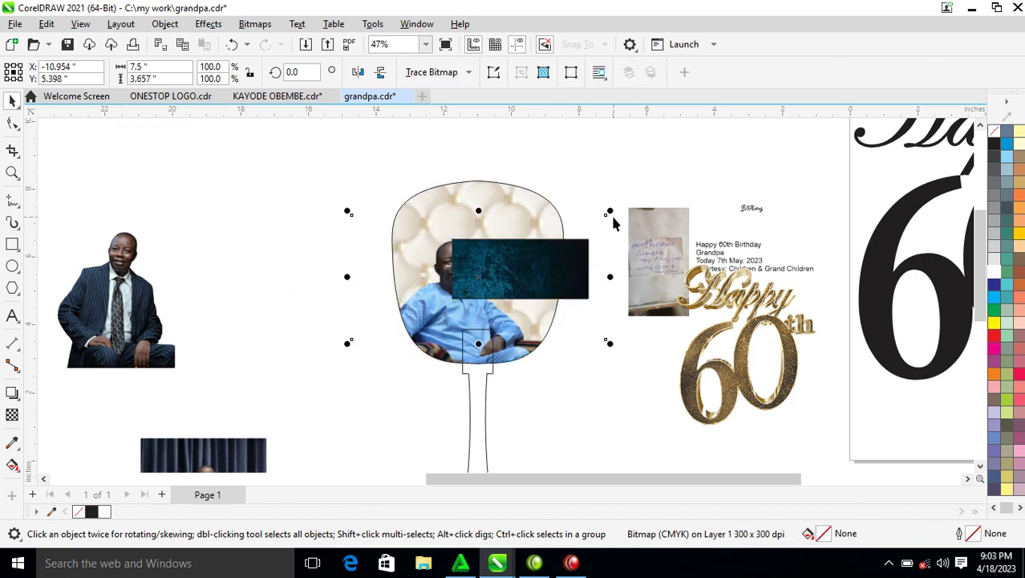
{"action": "left_click_drag", "start_coordinate": [610, 213], "coordinate": [561, 266]}
{"action": "left_click", "coordinate": [594, 366]}
Draw a thin strip about 4.30 by 0.03 inches along the banner's upper edge, filled gold (C:0 M:20 Y:60 K:20) without outline.
{"action": "key", "text": "z"}
{"action": "left_click_drag", "start_coordinate": [379, 157], "coordinate": [651, 337]}
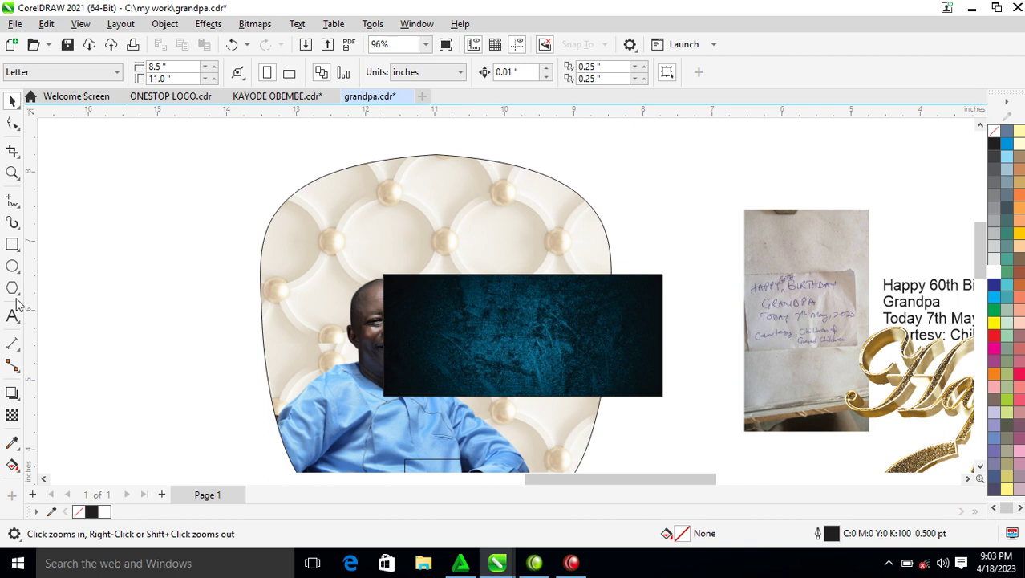
{"action": "left_click", "coordinate": [12, 245]}
{"action": "left_click_drag", "start_coordinate": [374, 282], "coordinate": [677, 282]}
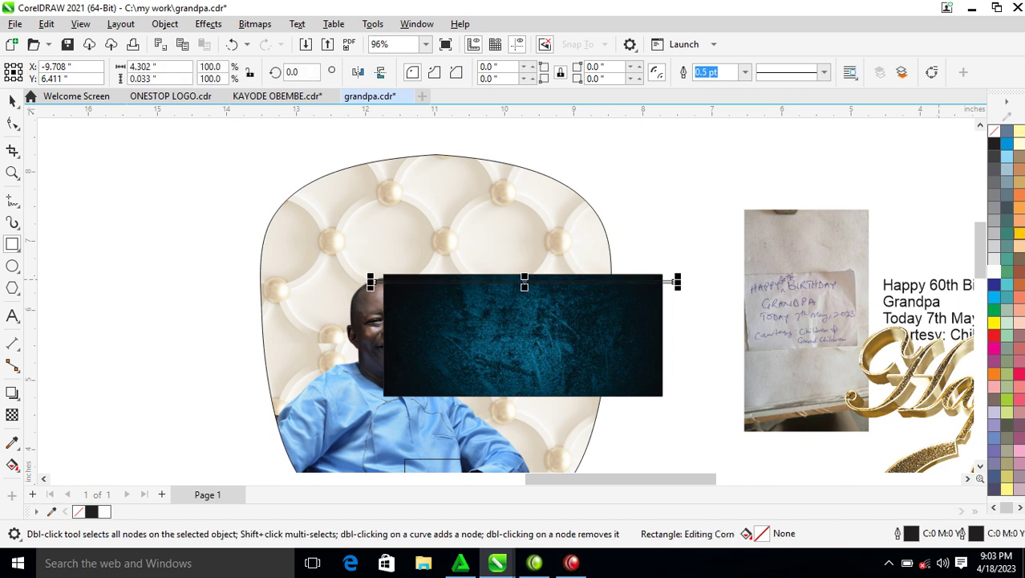
{"action": "left_click", "coordinate": [1020, 185]}
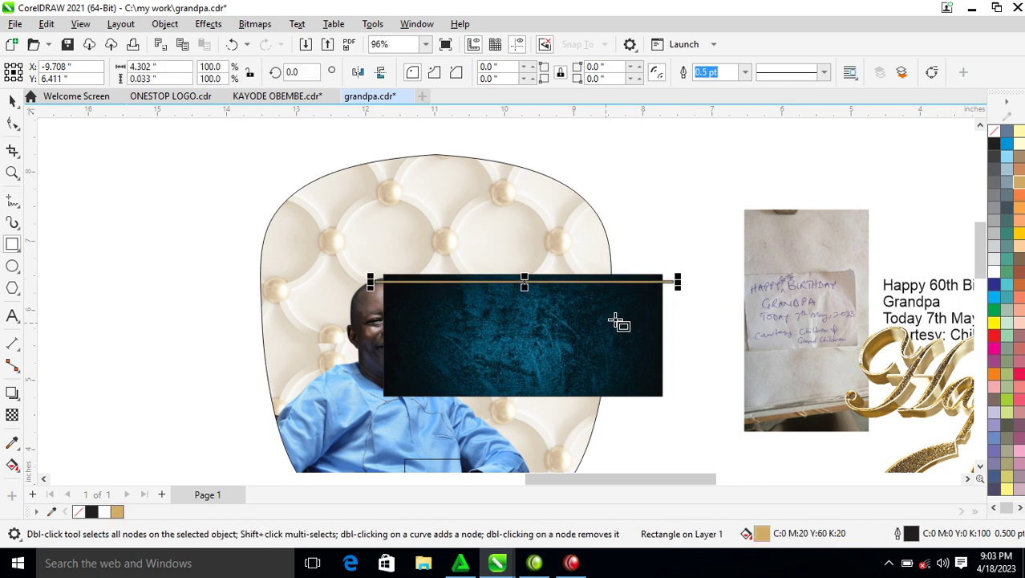
{"action": "right_click", "coordinate": [990, 133]}
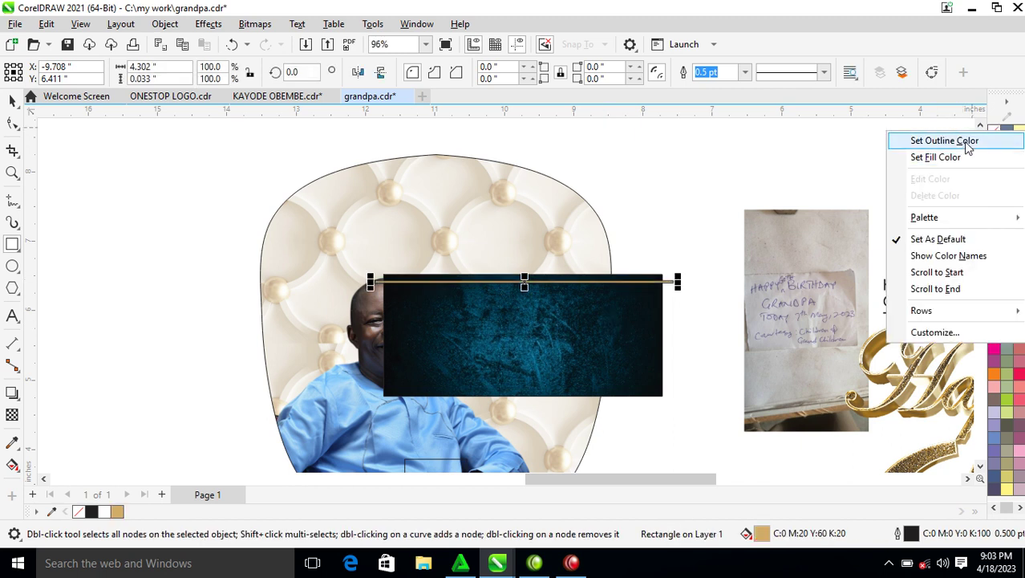
{"action": "left_click", "coordinate": [963, 141]}
Duplicate the gold strip along the banner's lower edge and group the two strips.
{"action": "key", "text": "space"}
{"action": "left_click_drag", "start_coordinate": [530, 281], "coordinate": [523, 388]}
{"action": "right_click", "coordinate": [524, 388]}
{"action": "left_click", "coordinate": [443, 279]}
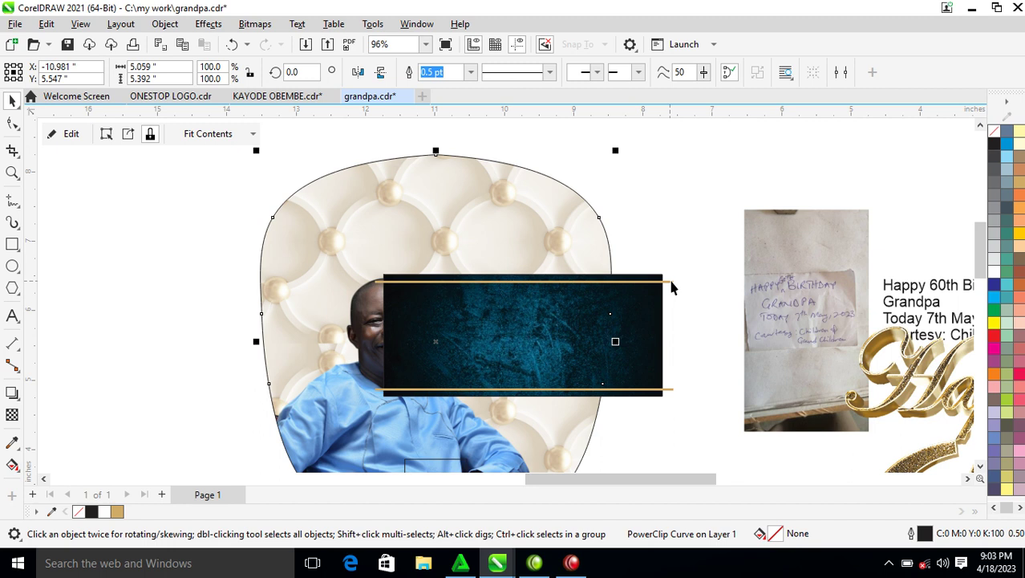
{"action": "left_click", "coordinate": [669, 390], "text": "shift"}
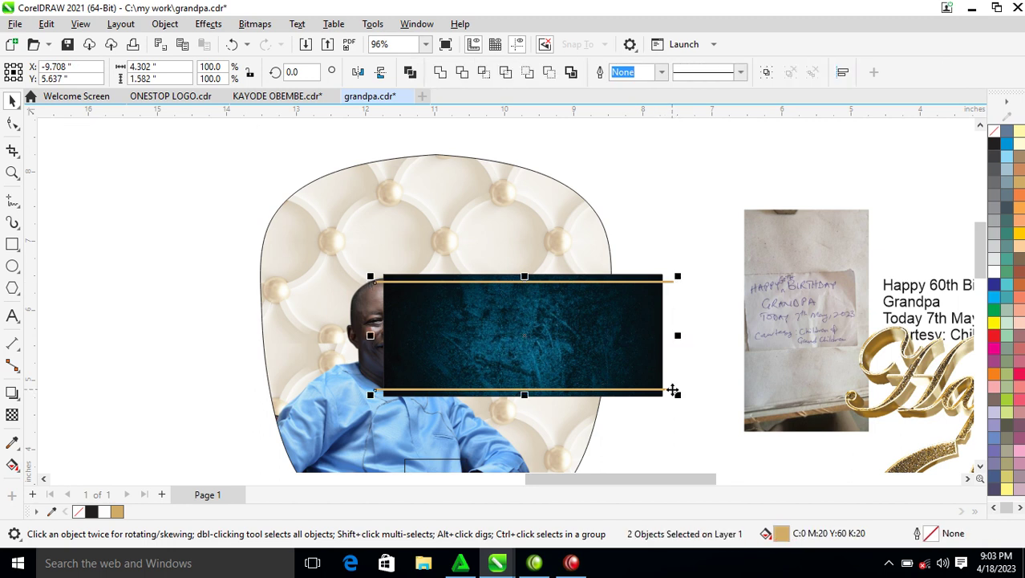
{"action": "key", "text": "ctrl+g"}
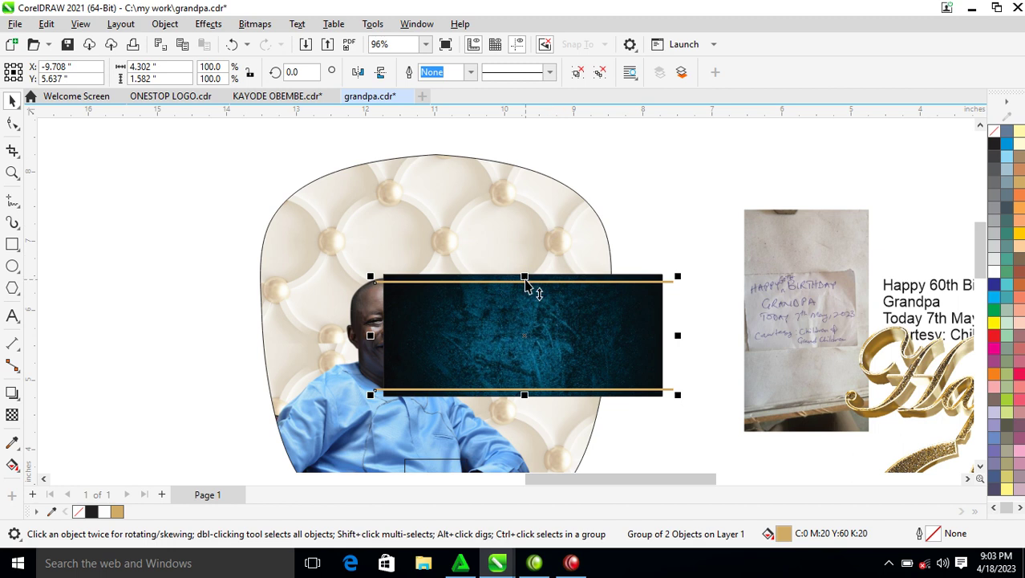
PowerClip the grouped gold strips inside the blue banner rectangle and nudge them up slightly.
{"action": "left_click", "coordinate": [164, 23]}
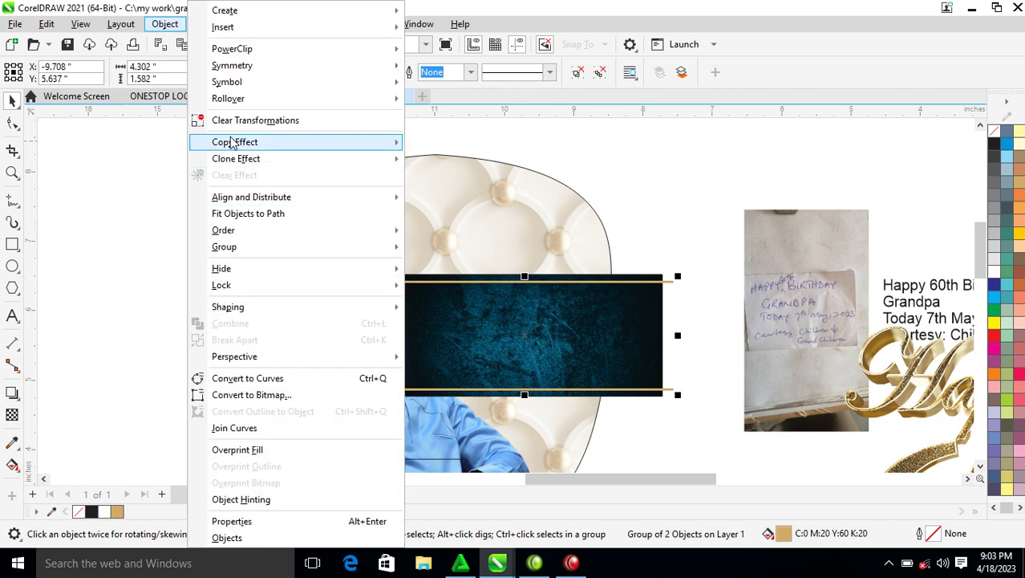
{"action": "mouse_move", "coordinate": [252, 51]}
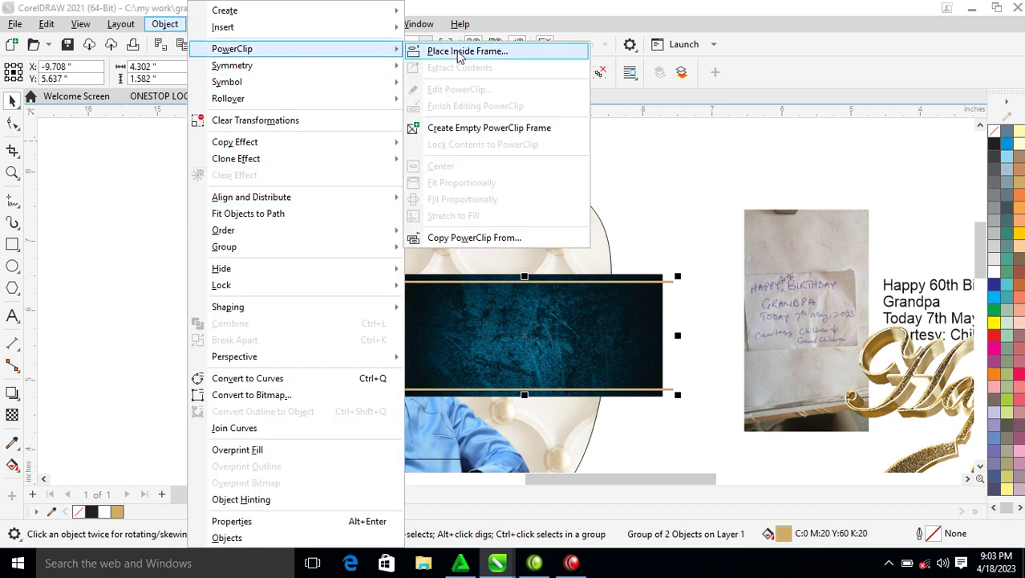
{"action": "left_click", "coordinate": [459, 52]}
{"action": "left_click", "coordinate": [488, 293]}
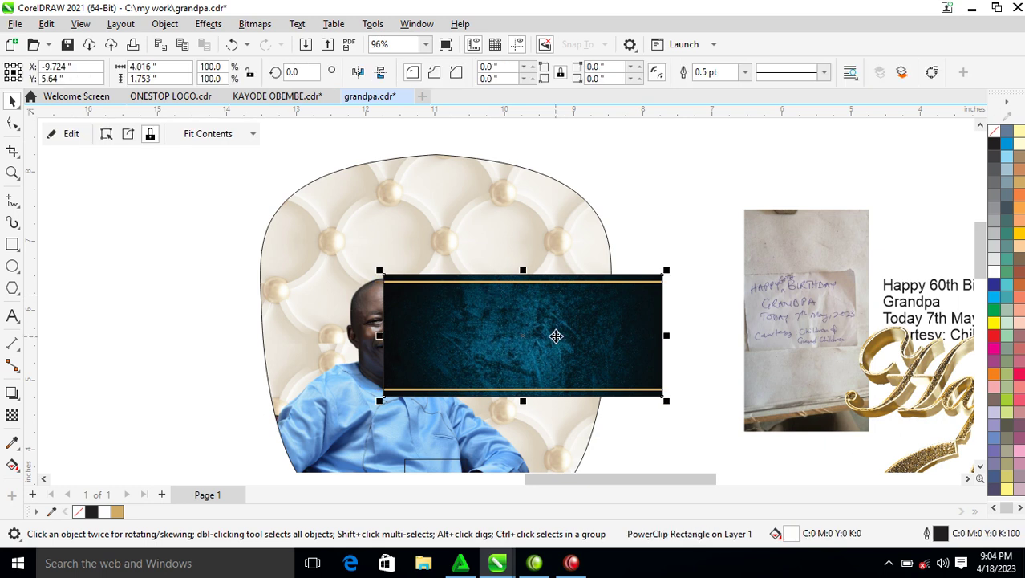
{"action": "left_click", "coordinate": [610, 281], "text": "ctrl"}
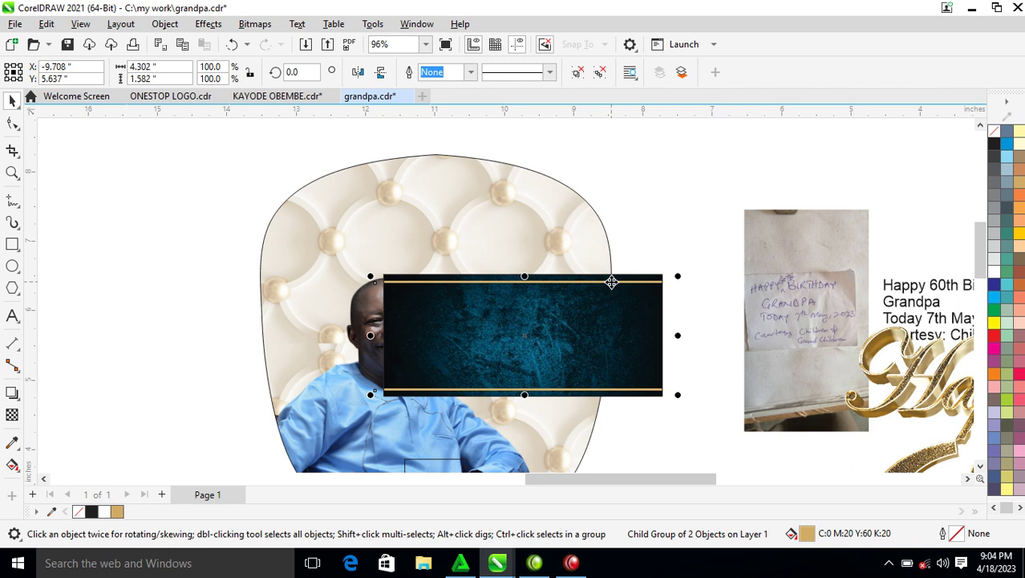
{"action": "key", "text": "ctrl+Up"}
{"action": "key", "text": "ctrl+Up"}
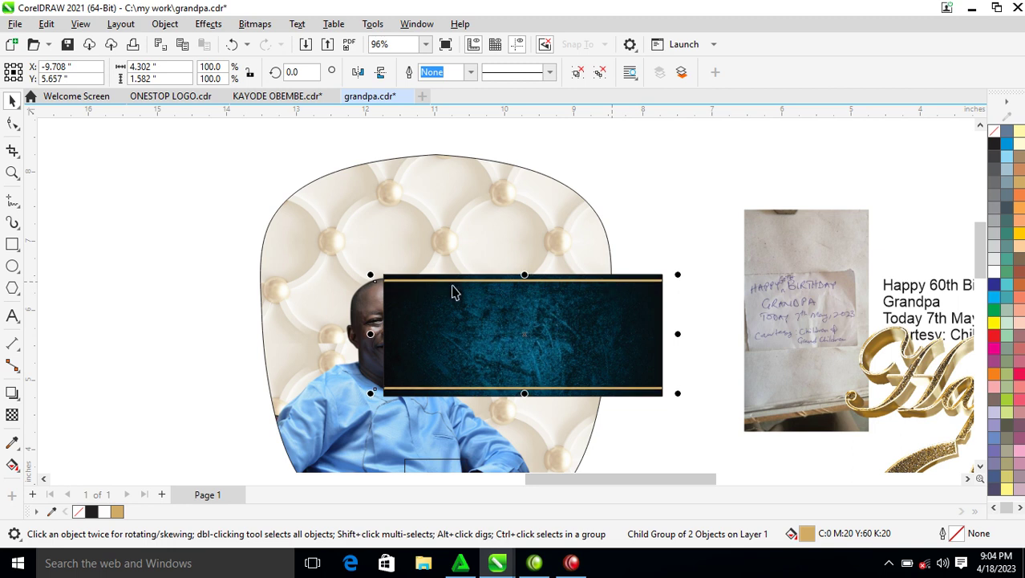
PowerClip the banner inside the fan head, extend it past the fan's right edge and send it behind the celebrant's photo.
{"action": "left_click", "coordinate": [631, 188]}
{"action": "left_click_drag", "start_coordinate": [590, 329], "coordinate": [479, 207]}
{"action": "key", "text": "Escape"}
{"action": "key", "text": "Escape"}
{"action": "left_click", "coordinate": [652, 300]}
{"action": "left_click_drag", "start_coordinate": [652, 300], "coordinate": [521, 192]}
{"action": "left_click", "coordinate": [572, 296]}
{"action": "left_click_drag", "start_coordinate": [442, 222], "coordinate": [574, 338]}
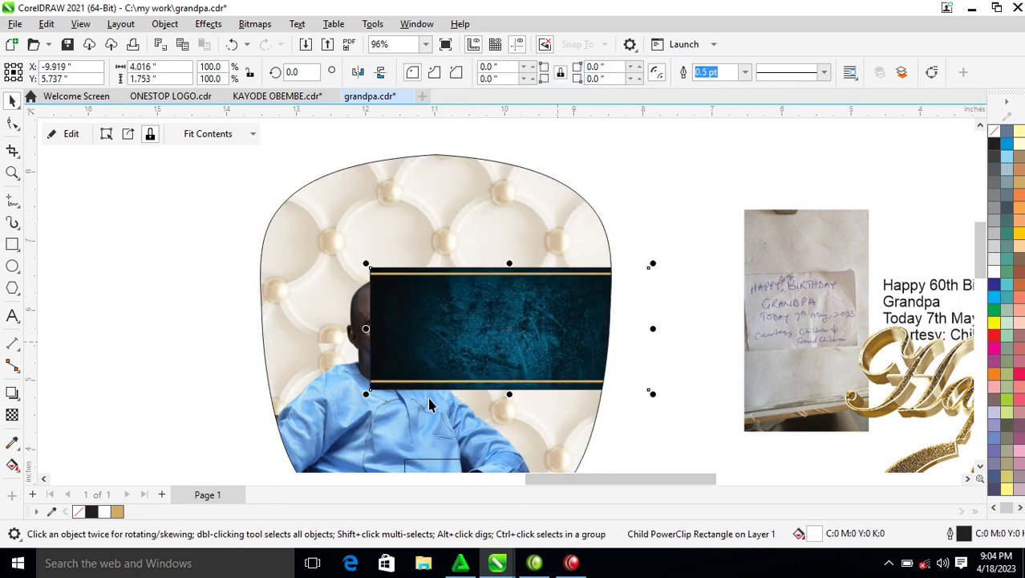
{"action": "key", "text": "shift+Page_Down"}
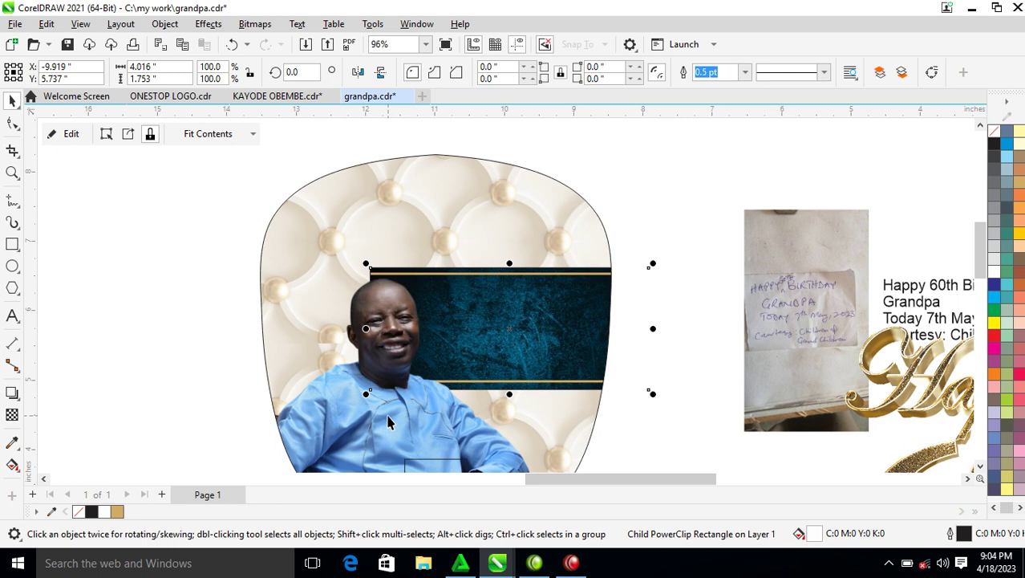
Move the celebrant's photo up and slightly left inside the fan head.
{"action": "left_click", "coordinate": [389, 415]}
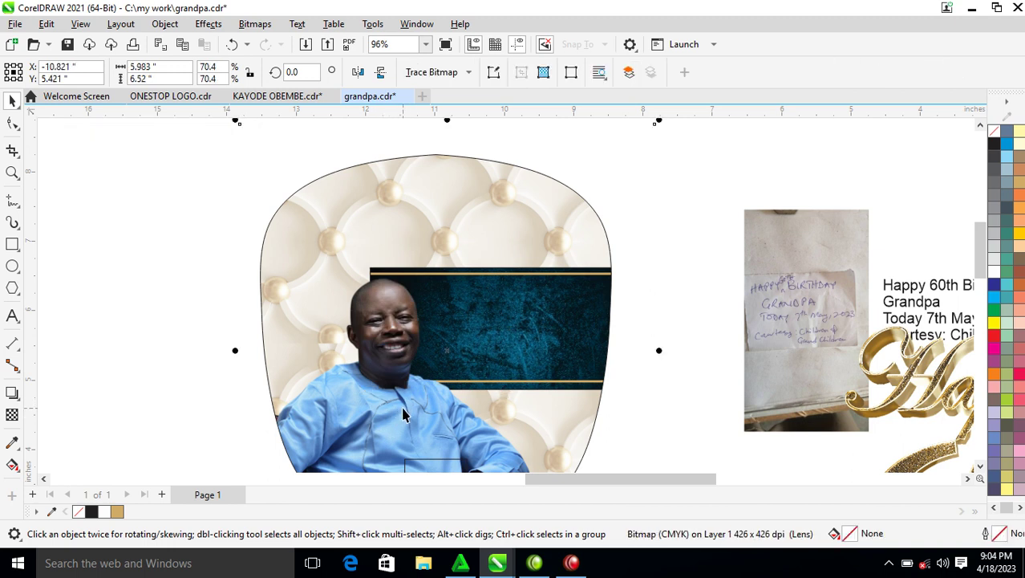
{"action": "left_click", "coordinate": [404, 413]}
{"action": "left_click_drag", "start_coordinate": [403, 405], "coordinate": [391, 367]}
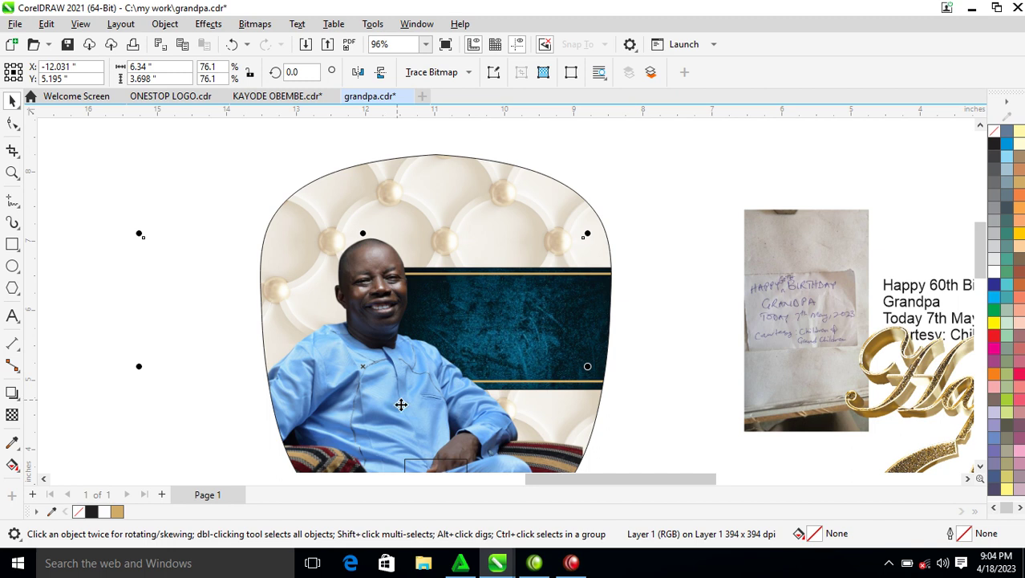
{"action": "left_click", "coordinate": [646, 374]}
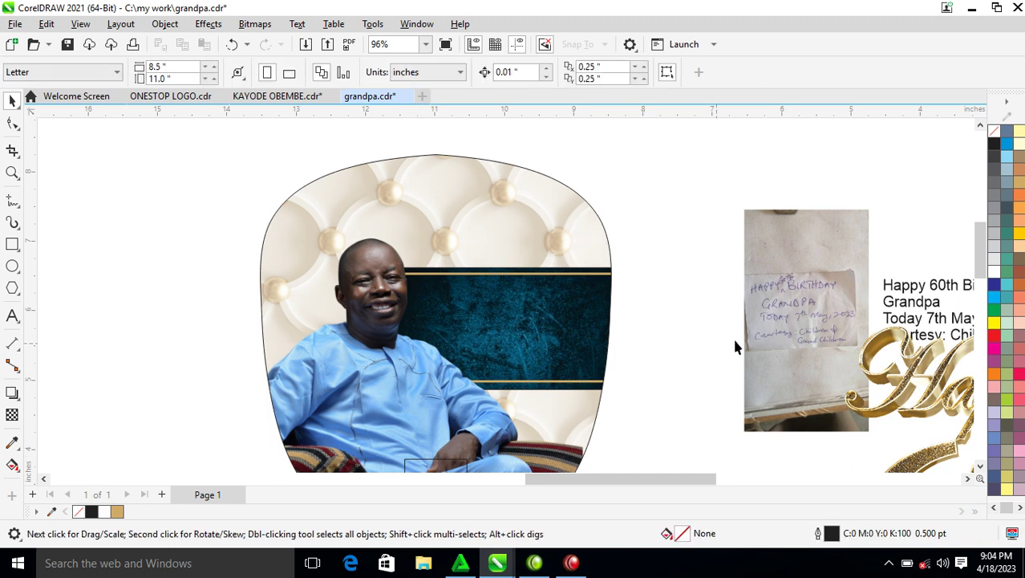
Move the gold Happy 60th lettering onto the banner and scale it down to about 2.28 by 1.67 inches.
{"action": "scroll", "coordinate": [782, 340], "scroll_direction": "down", "scroll_amount": 2}
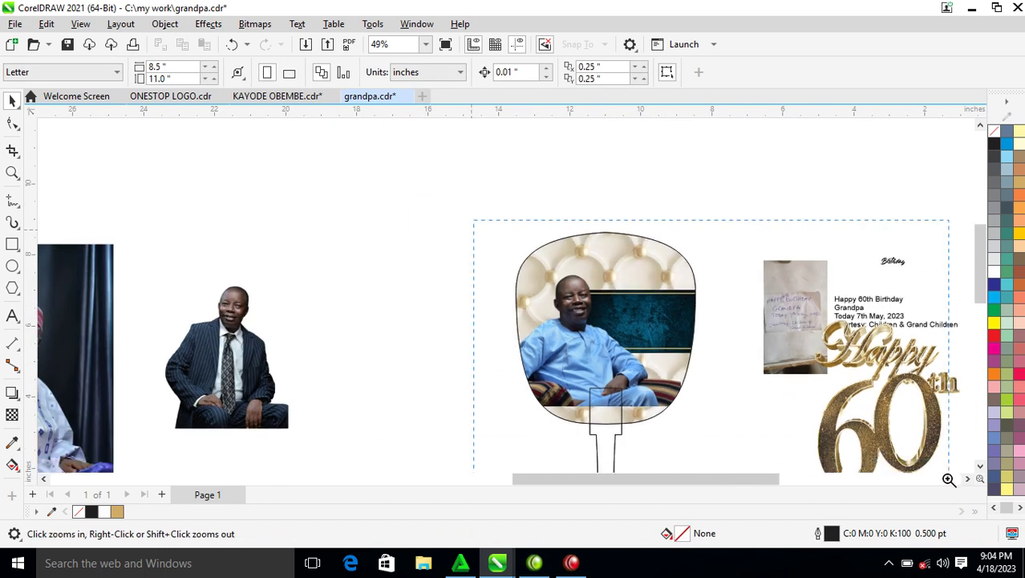
{"action": "scroll", "coordinate": [769, 387], "scroll_direction": "up", "scroll_amount": 1}
{"action": "left_click_drag", "start_coordinate": [811, 390], "coordinate": [487, 307]}
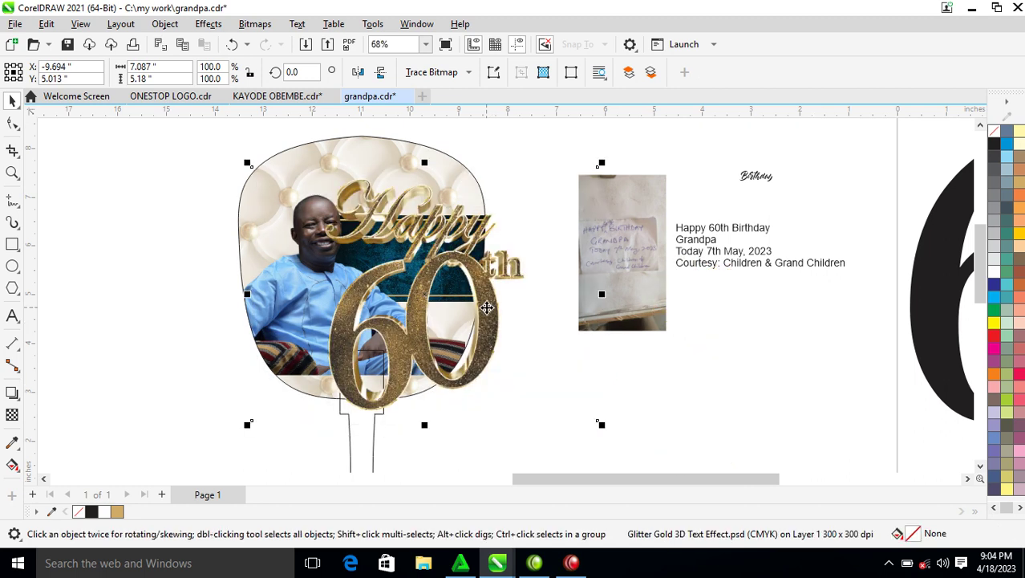
{"action": "left_click_drag", "start_coordinate": [601, 164], "coordinate": [512, 240]}
{"action": "left_click_drag", "start_coordinate": [451, 299], "coordinate": [442, 266]}
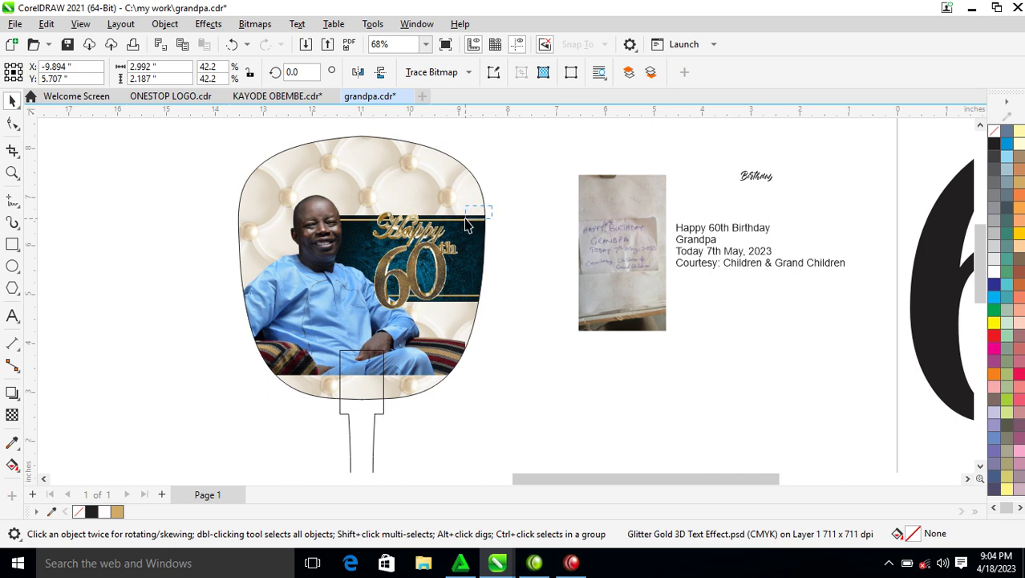
{"action": "left_click_drag", "start_coordinate": [492, 207], "coordinate": [476, 219]}
{"action": "key", "text": "z"}
{"action": "left_click_drag", "start_coordinate": [284, 190], "coordinate": [534, 305]}
{"action": "key", "text": "space"}
{"action": "left_click_drag", "start_coordinate": [552, 357], "coordinate": [568, 359]}
{"action": "scroll", "coordinate": [567, 360], "scroll_direction": "down", "scroll_amount": 4}
{"action": "left_click_drag", "start_coordinate": [379, 187], "coordinate": [777, 452]}
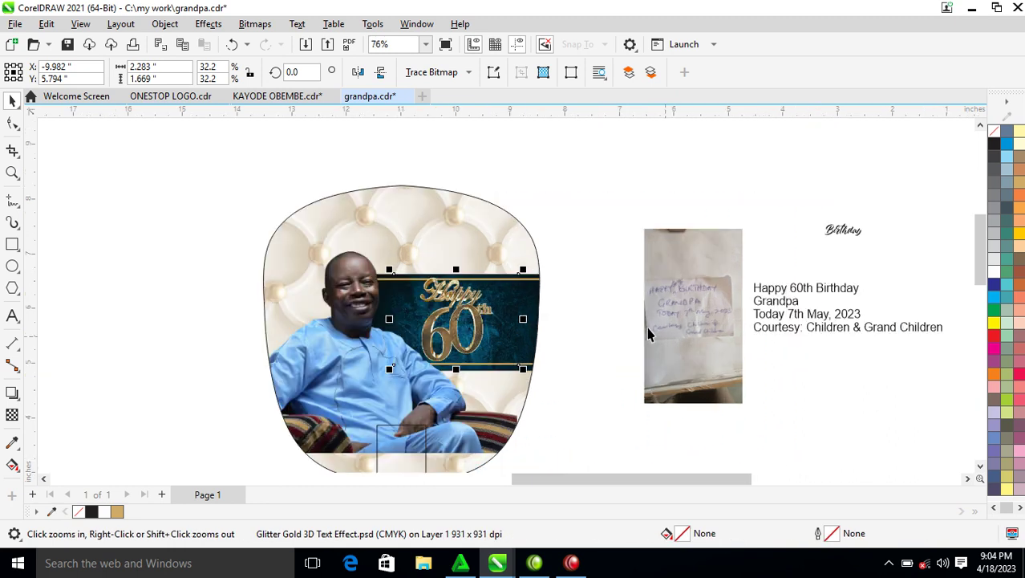
Lower the celebrant's photo inside the fan head so his head overlaps the banner's left end.
{"action": "left_click", "coordinate": [345, 354]}
{"action": "left_click_drag", "start_coordinate": [357, 339], "coordinate": [359, 386]}
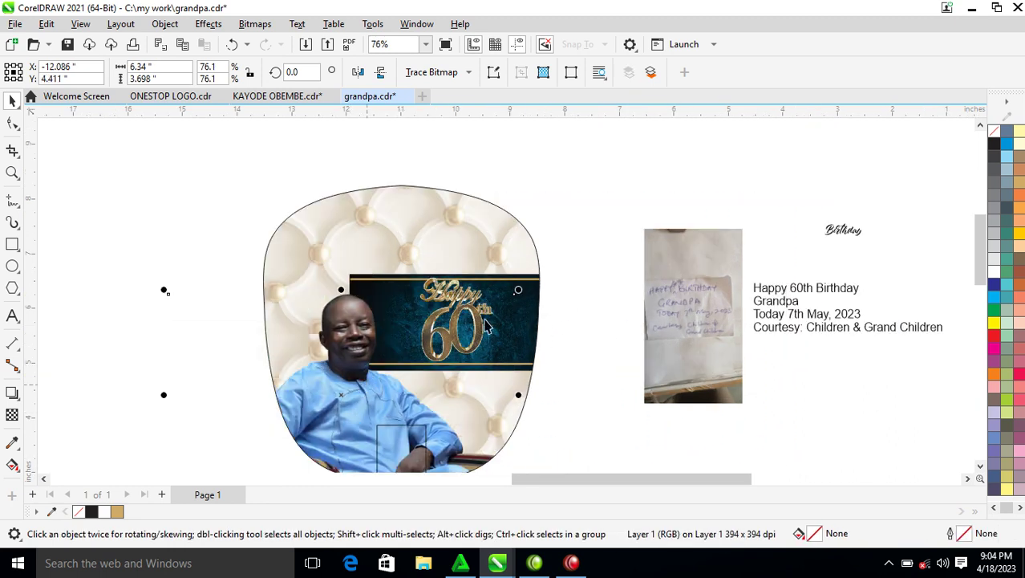
{"action": "left_click", "coordinate": [593, 258]}
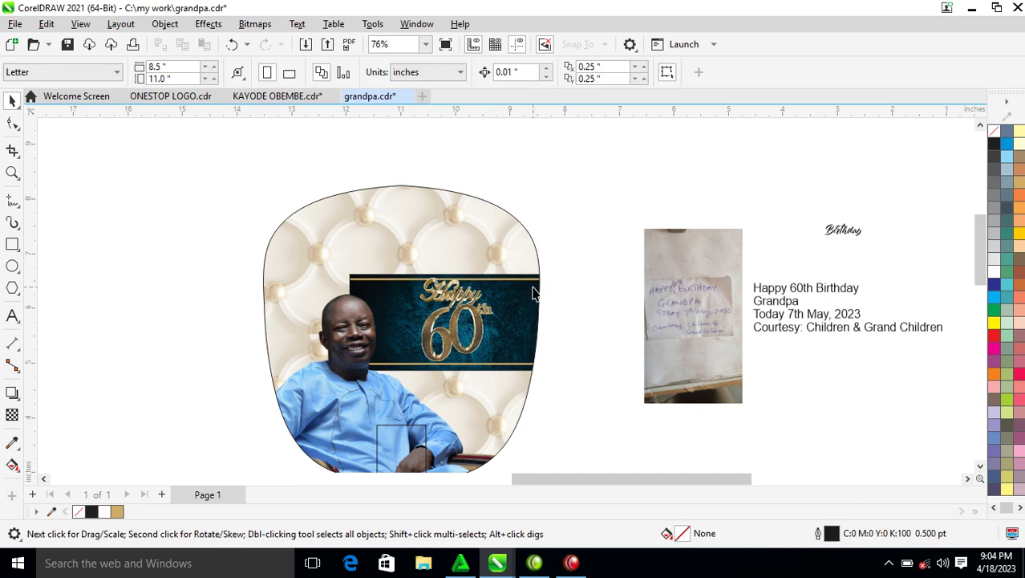
Round the banner rectangle's corners to about 0.35 inch with the Shape tool.
{"action": "left_click", "coordinate": [535, 287]}
{"action": "left_click", "coordinate": [523, 306], "text": "ctrl"}
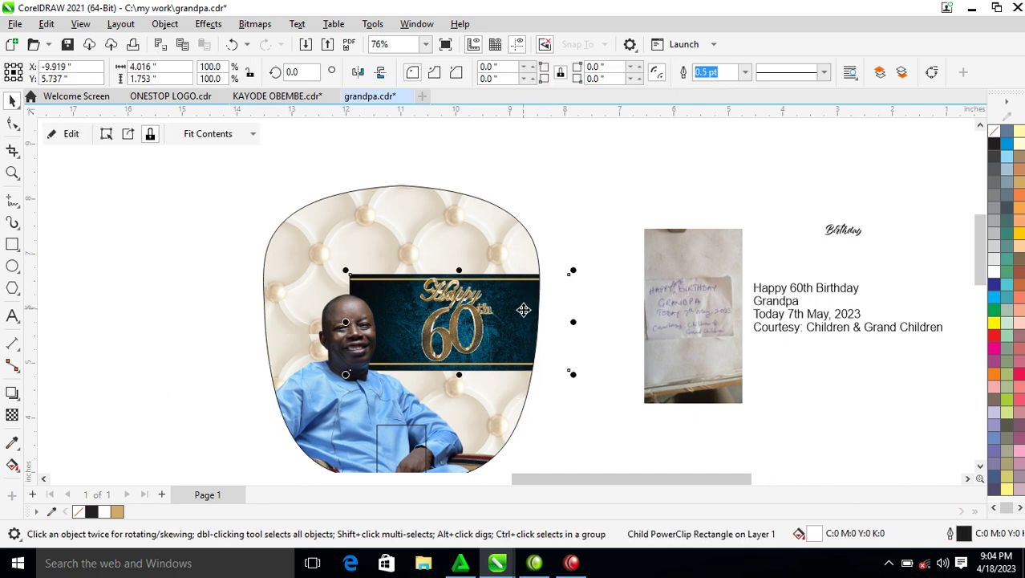
{"action": "left_click", "coordinate": [12, 123]}
{"action": "left_click_drag", "start_coordinate": [352, 277], "coordinate": [369, 286]}
{"action": "key", "text": "space"}
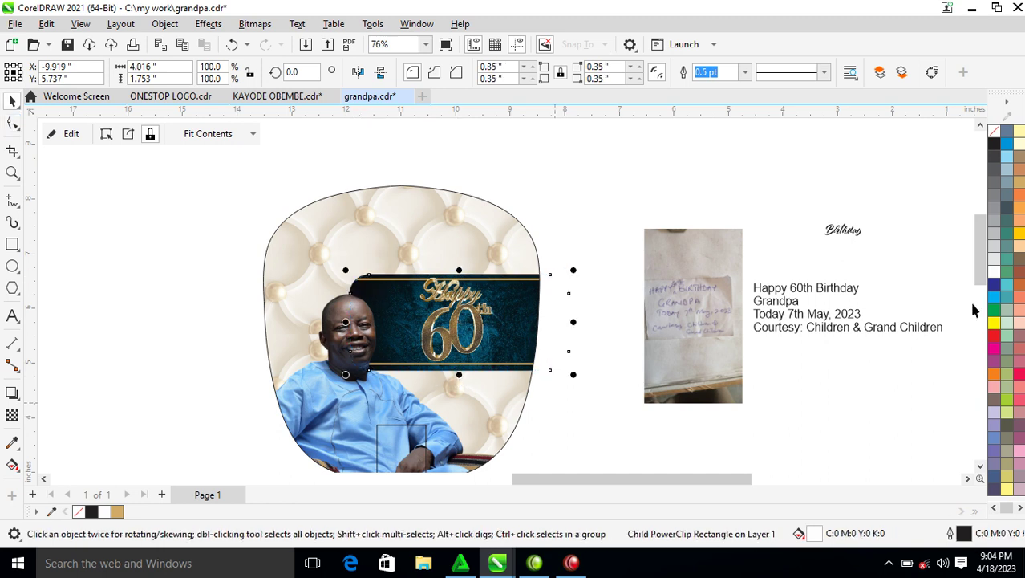
Widen the gold Happy 60th lettering to about 2.81 inches and shift it up over the banner's upper edge.
{"action": "left_click", "coordinate": [485, 338]}
{"action": "left_click_drag", "start_coordinate": [524, 319], "coordinate": [487, 315]}
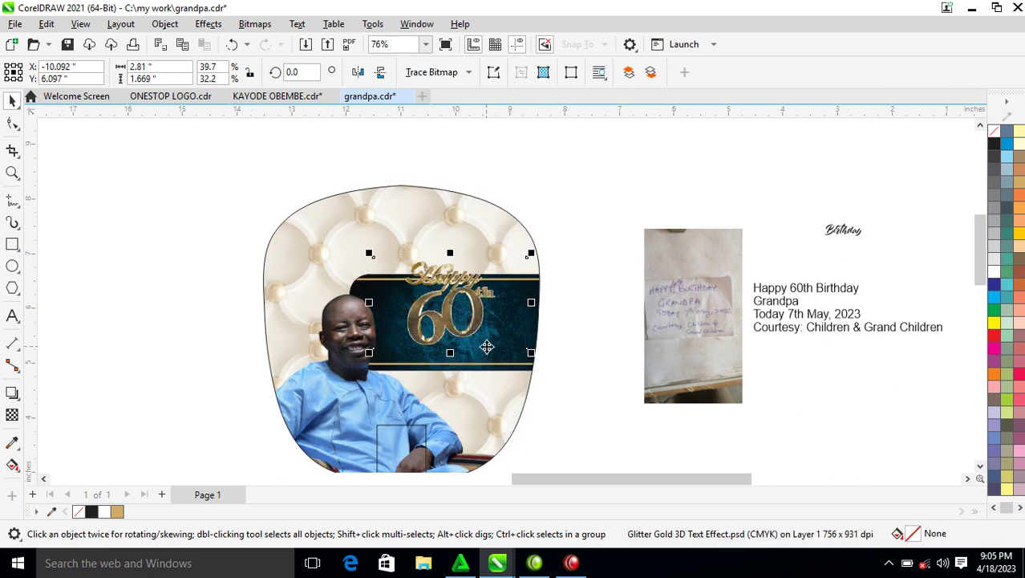
Place a copy of the word Birthday below the 60 on the banner and fill it white.
{"action": "left_click_drag", "start_coordinate": [854, 238], "coordinate": [471, 358]}
{"action": "right_click", "coordinate": [471, 358]}
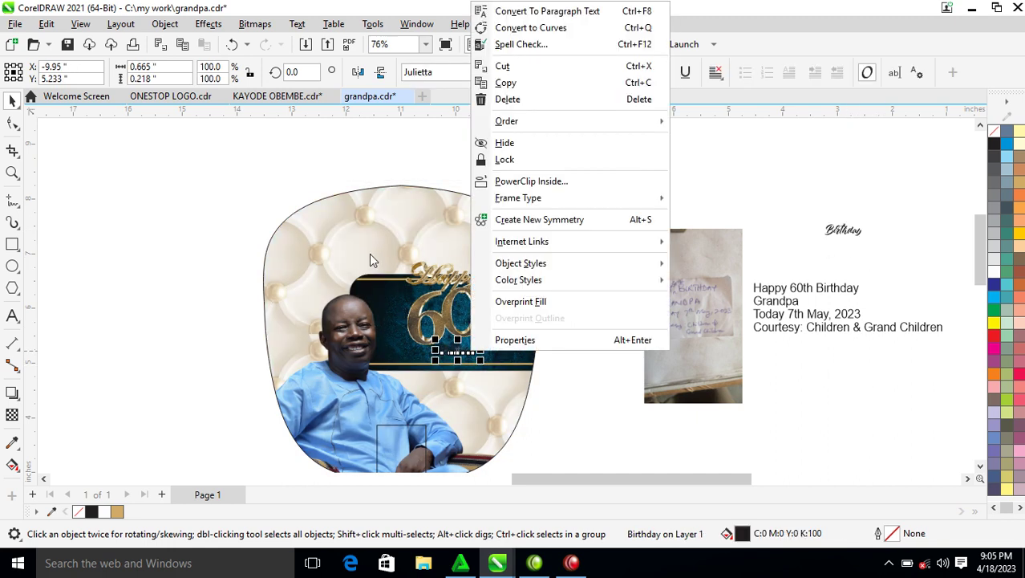
{"action": "left_click", "coordinate": [521, 179]}
{"action": "left_click", "coordinate": [369, 245]}
{"action": "scroll", "coordinate": [469, 349], "scroll_direction": "up", "scroll_amount": 3}
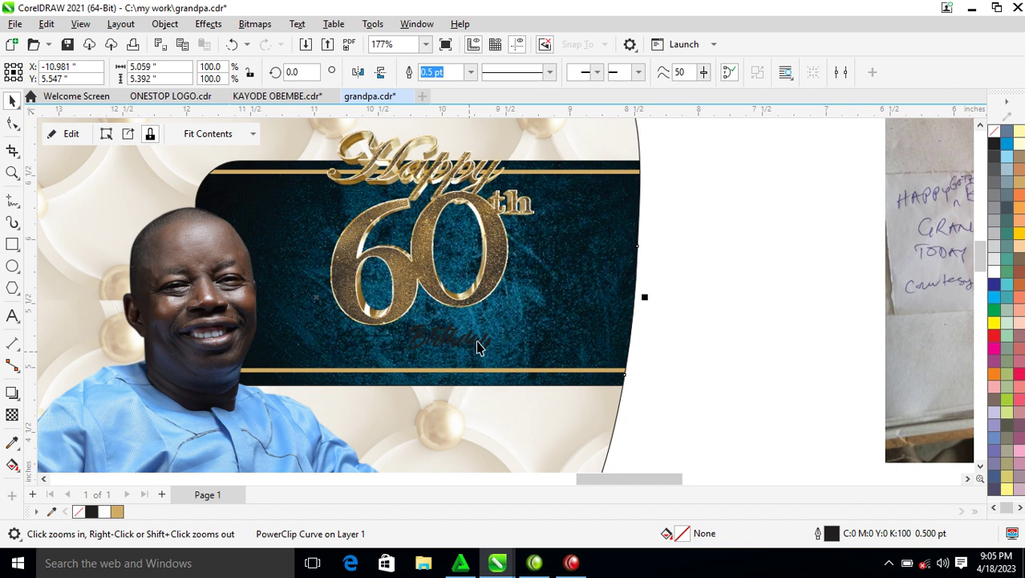
{"action": "left_click", "coordinate": [469, 348]}
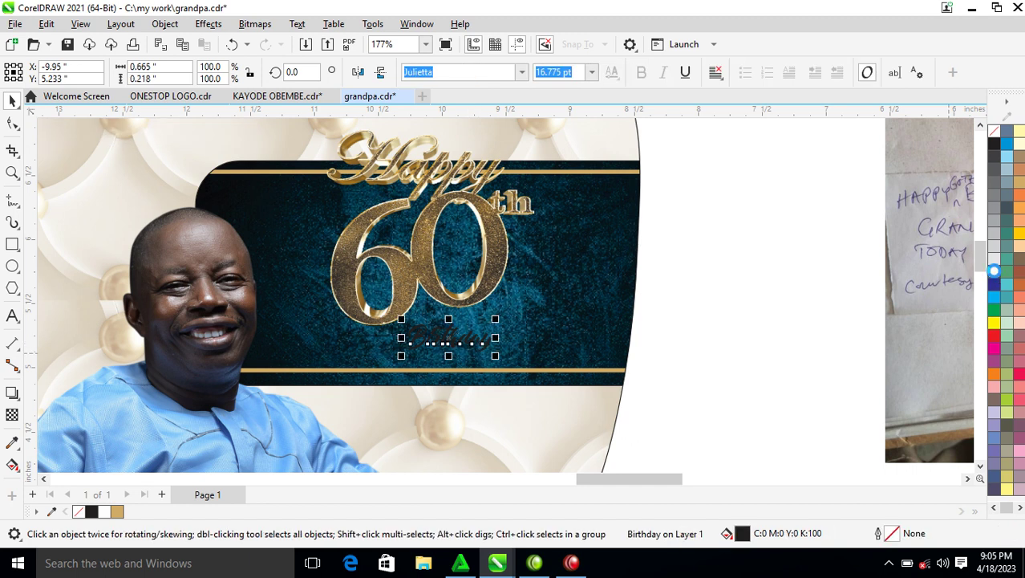
{"action": "left_click", "coordinate": [995, 275]}
Change the Birthday text's font to Square721 BT.
{"action": "left_click", "coordinate": [522, 73]}
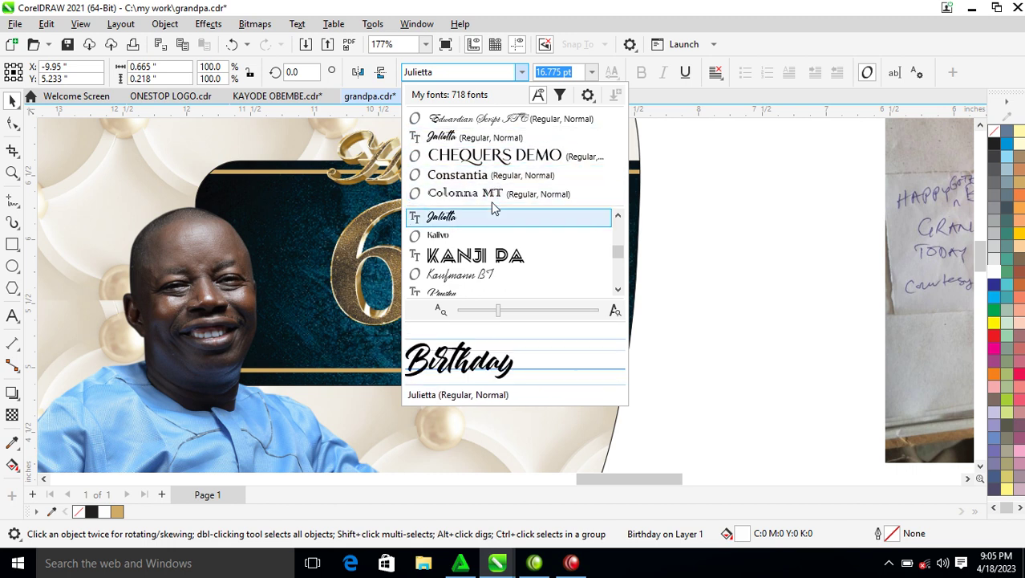
{"action": "scroll", "coordinate": [492, 207], "scroll_direction": "down", "scroll_amount": 10}
{"action": "key", "text": "Down"}
{"action": "key", "text": "Down"}
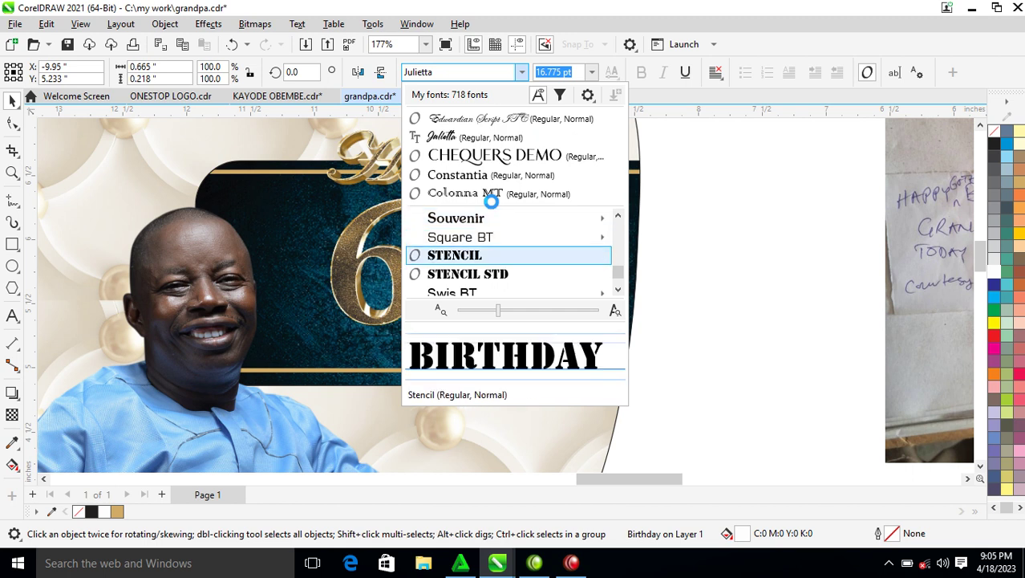
{"action": "key", "text": "Up"}
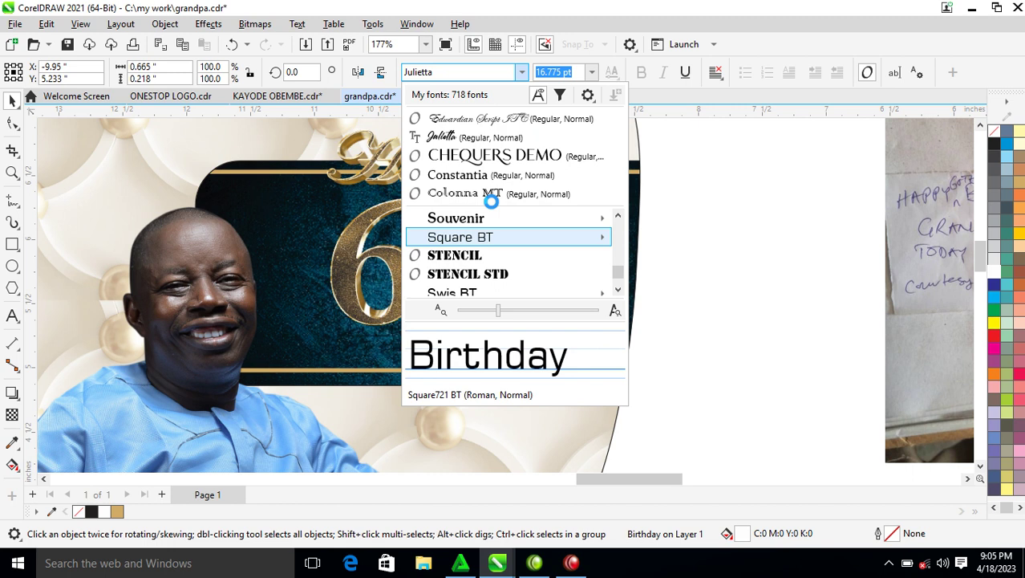
{"action": "key", "text": "Return"}
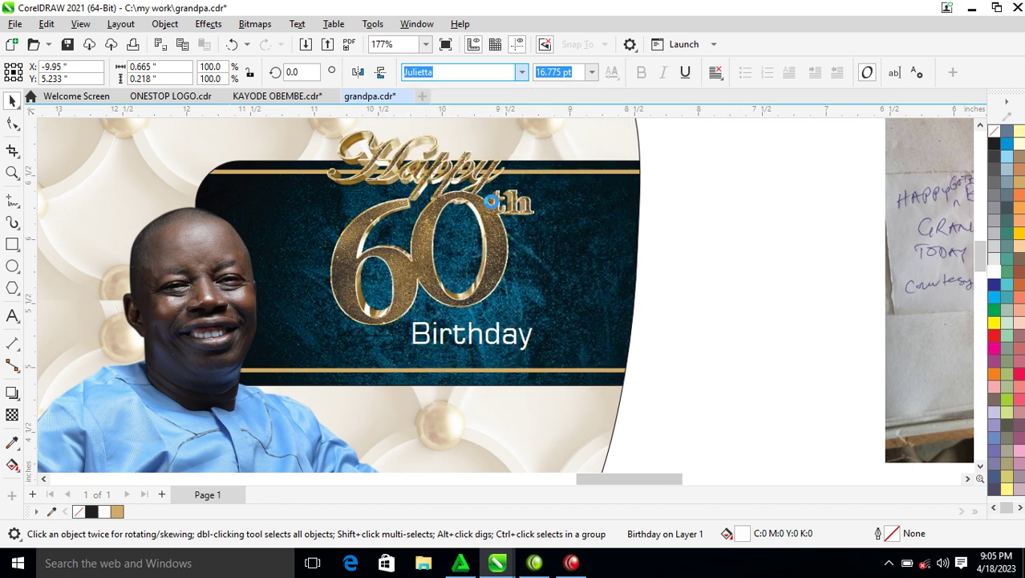
Change the Birthday text to uppercase, scale it down to about 11.5 pt and place it beneath the 60.
{"action": "left_click_drag", "start_coordinate": [524, 336], "coordinate": [512, 332]}
{"action": "double_click", "coordinate": [512, 331]}
{"action": "double_click", "coordinate": [514, 334]}
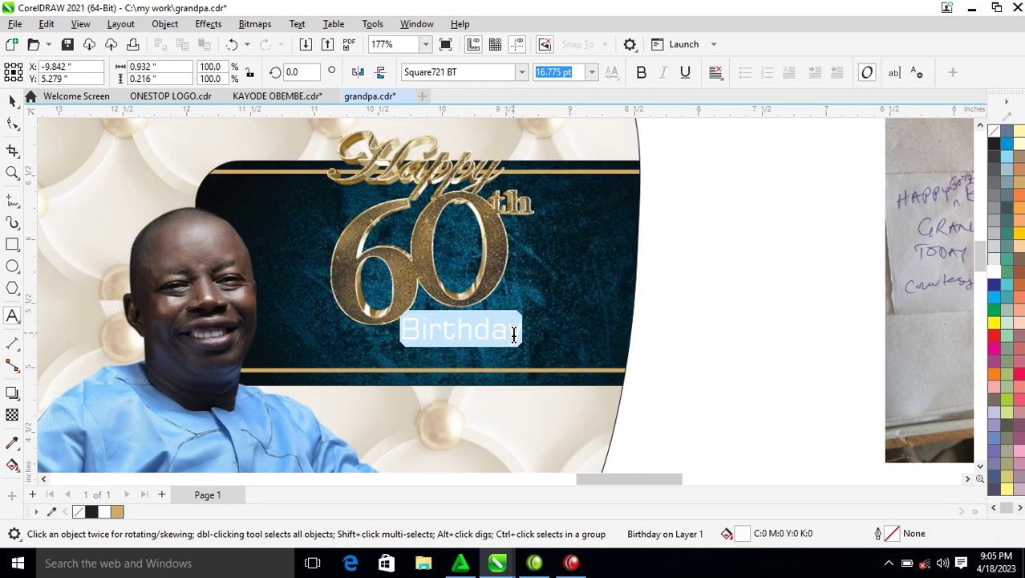
{"action": "key", "text": "shift+F3"}
{"action": "left_click", "coordinate": [501, 267]}
{"action": "left_click", "coordinate": [495, 325]}
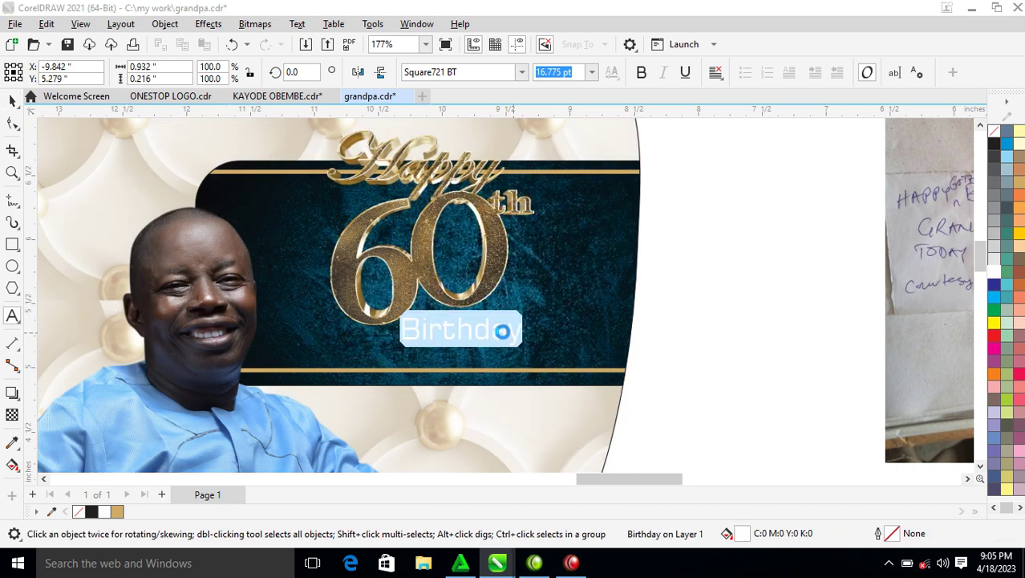
{"action": "key", "text": "Escape"}
{"action": "key", "text": "ctrl+space"}
{"action": "left_click_drag", "start_coordinate": [535, 327], "coordinate": [460, 335]}
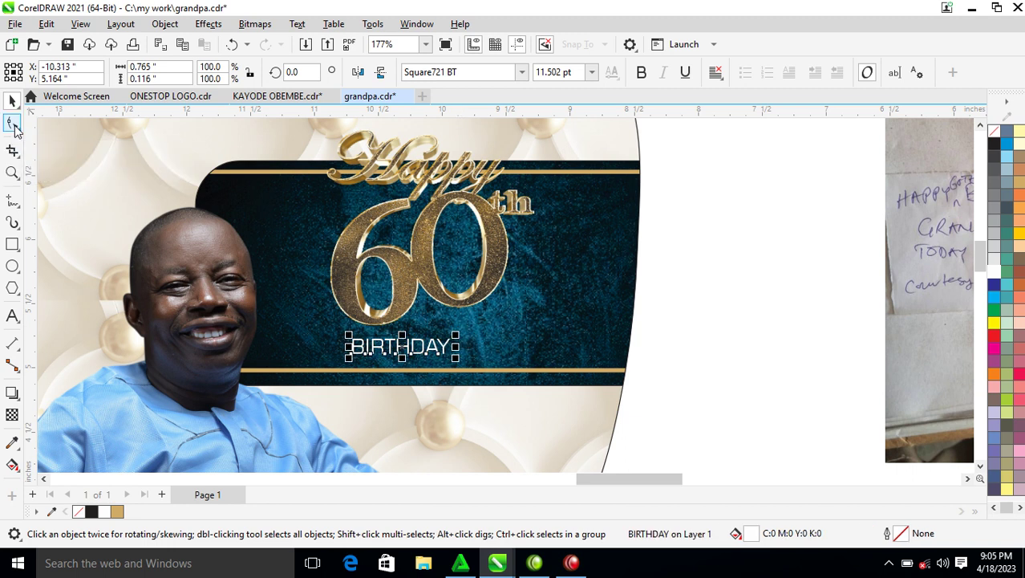
Widen the letter spacing of BIRTHDAY to span the width of the 60 and adjust its position beneath it.
{"action": "left_click", "coordinate": [13, 125]}
{"action": "left_click_drag", "start_coordinate": [508, 366], "coordinate": [526, 367]}
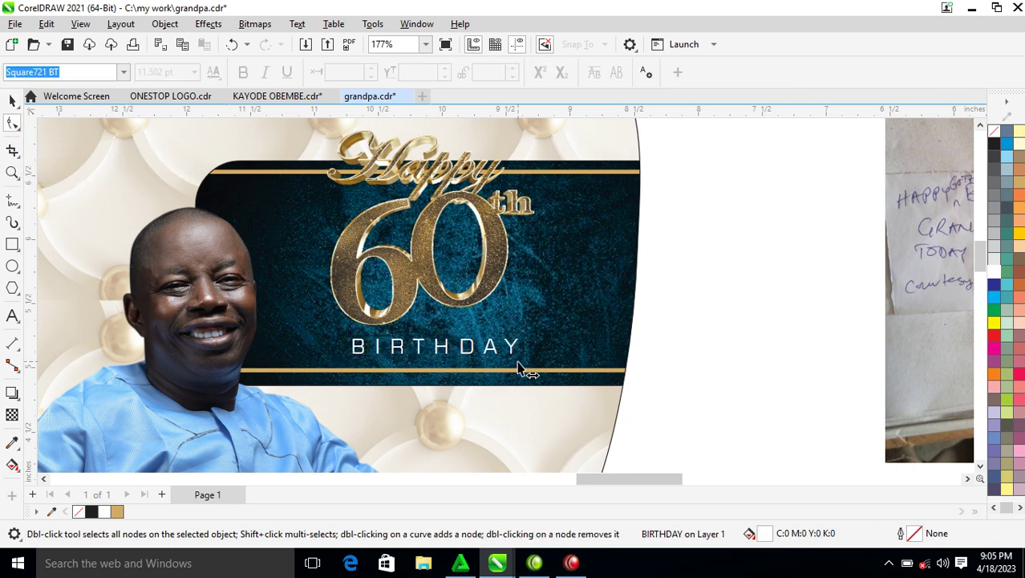
{"action": "key", "text": "space"}
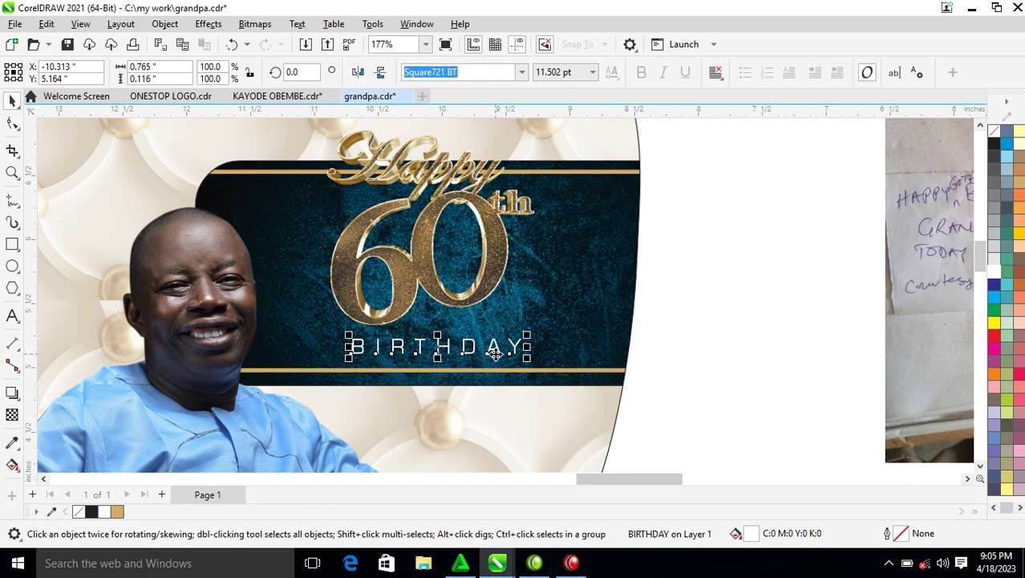
{"action": "left_click_drag", "start_coordinate": [486, 357], "coordinate": [489, 351]}
Convert the gold Happy 60th lettering on the banner to a 300 dpi bitmap.
{"action": "left_click", "coordinate": [506, 265]}
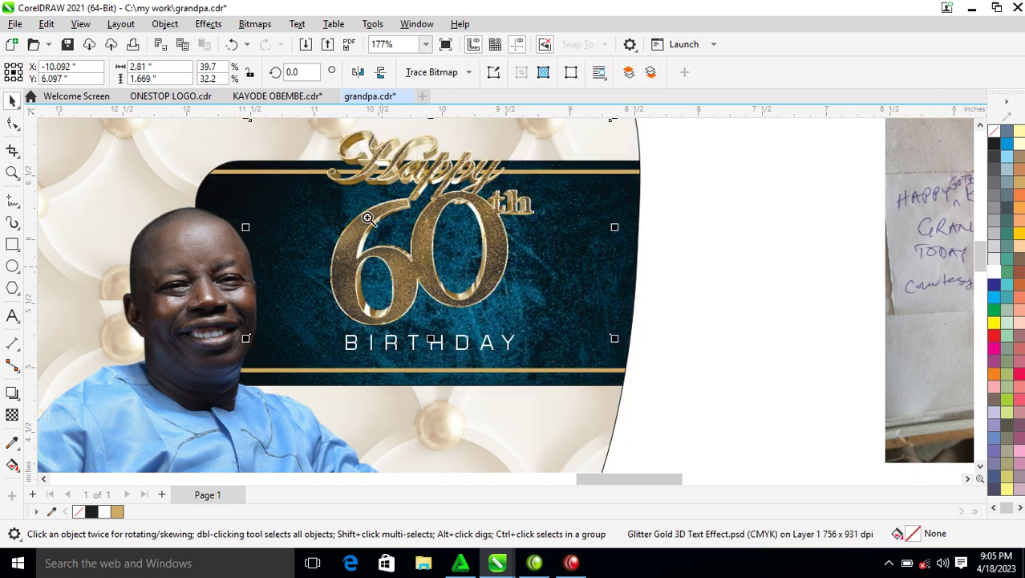
{"action": "left_click_drag", "start_coordinate": [270, 145], "coordinate": [634, 343]}
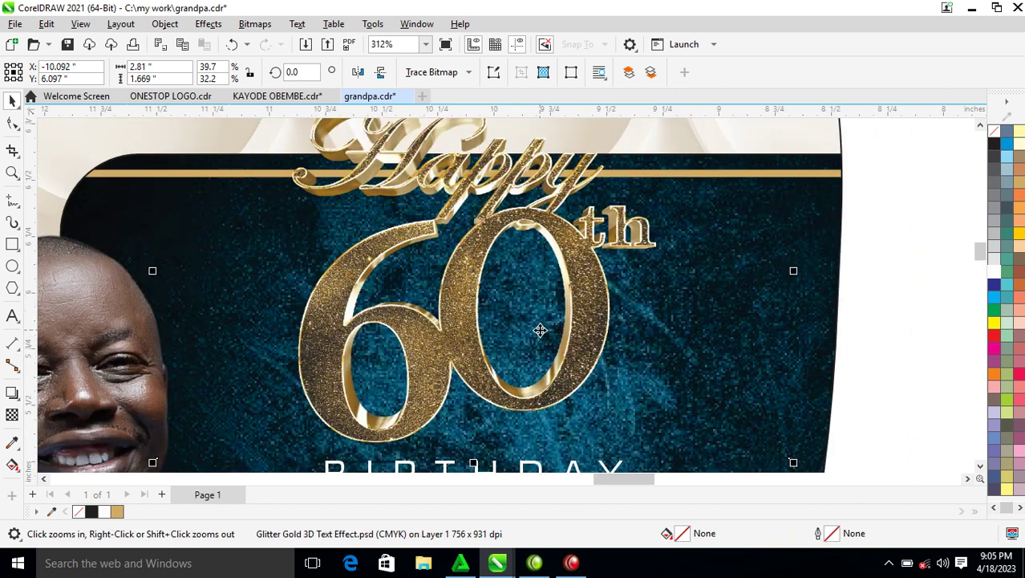
{"action": "left_click", "coordinate": [12, 393]}
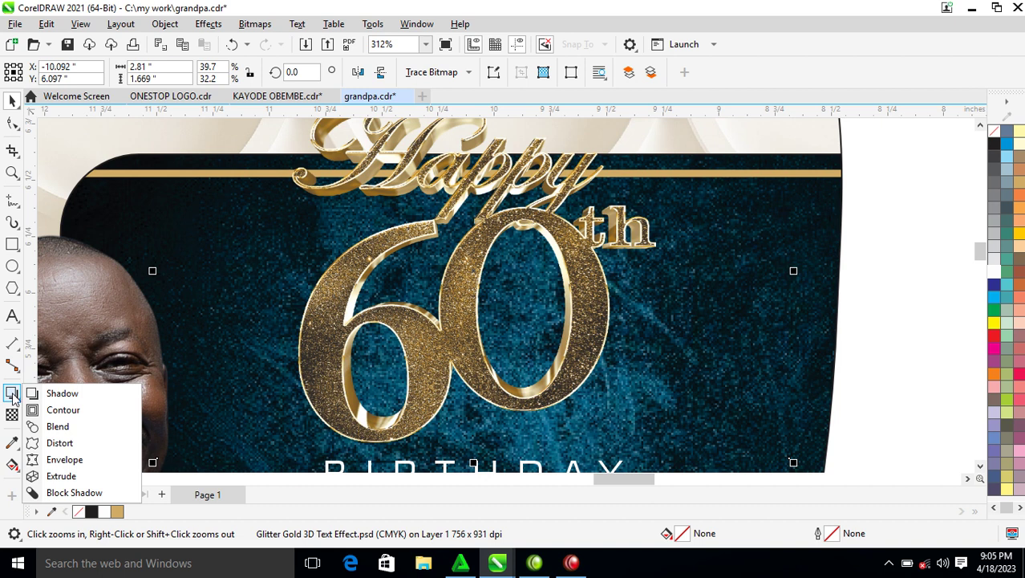
{"action": "left_click", "coordinate": [50, 393]}
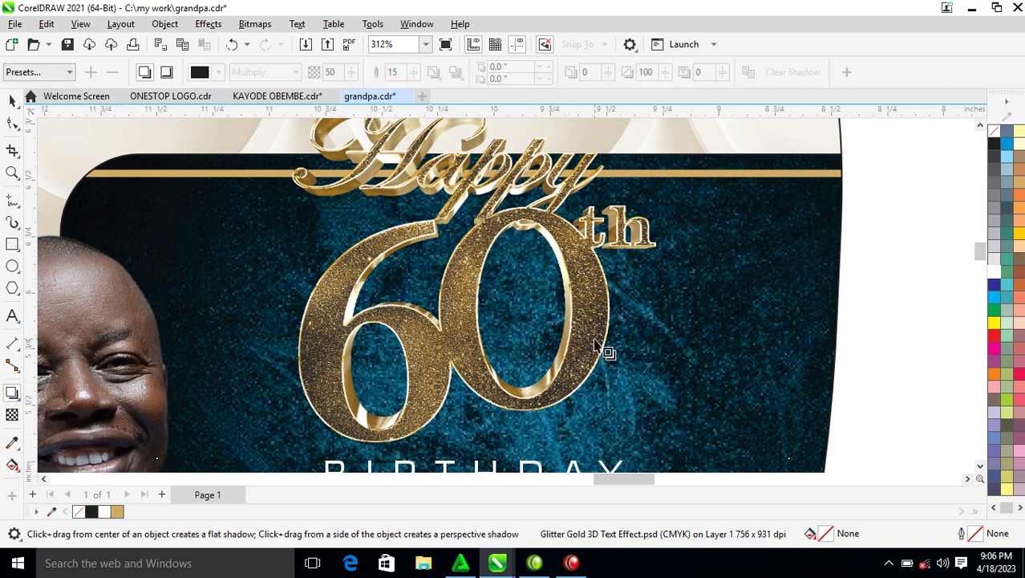
{"action": "left_click", "coordinate": [591, 280]}
{"action": "key", "text": "space"}
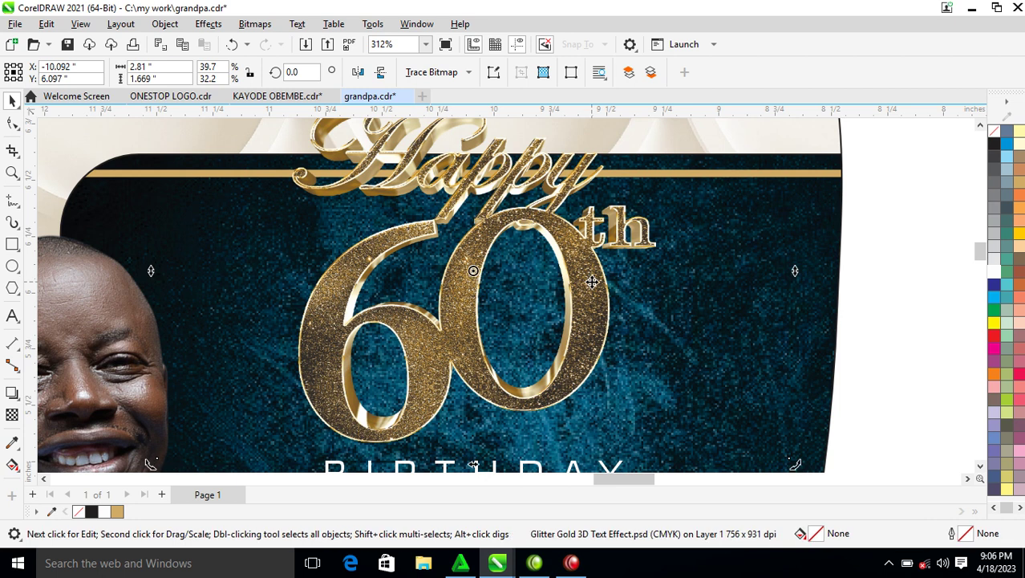
{"action": "key", "text": "alt+b"}
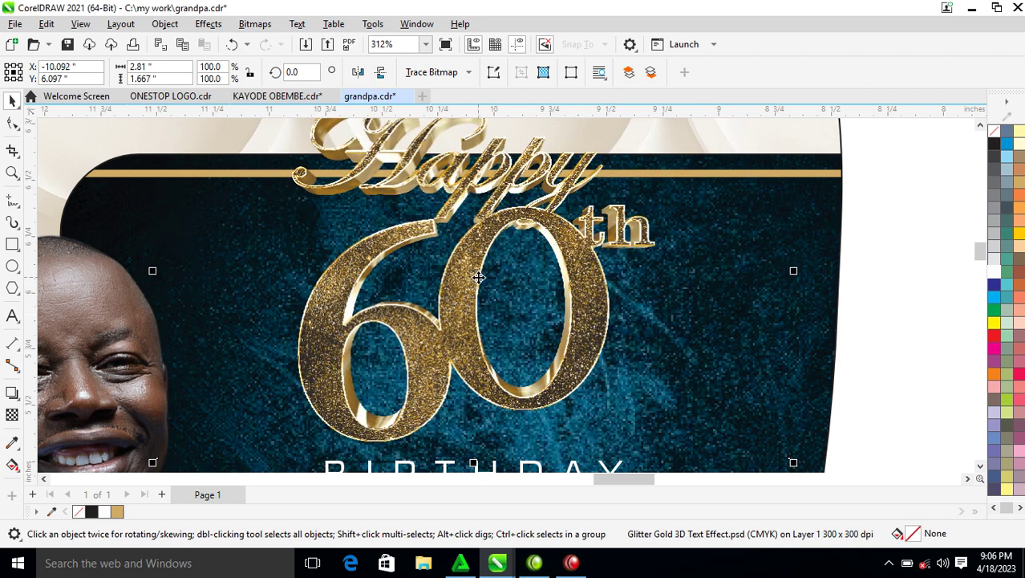
Try to apply a drop shadow to the gold lettering and inspect it off the fan.
{"action": "key", "text": "space"}
{"action": "left_click_drag", "start_coordinate": [474, 271], "coordinate": [638, 443]}
{"action": "key", "text": "Escape"}
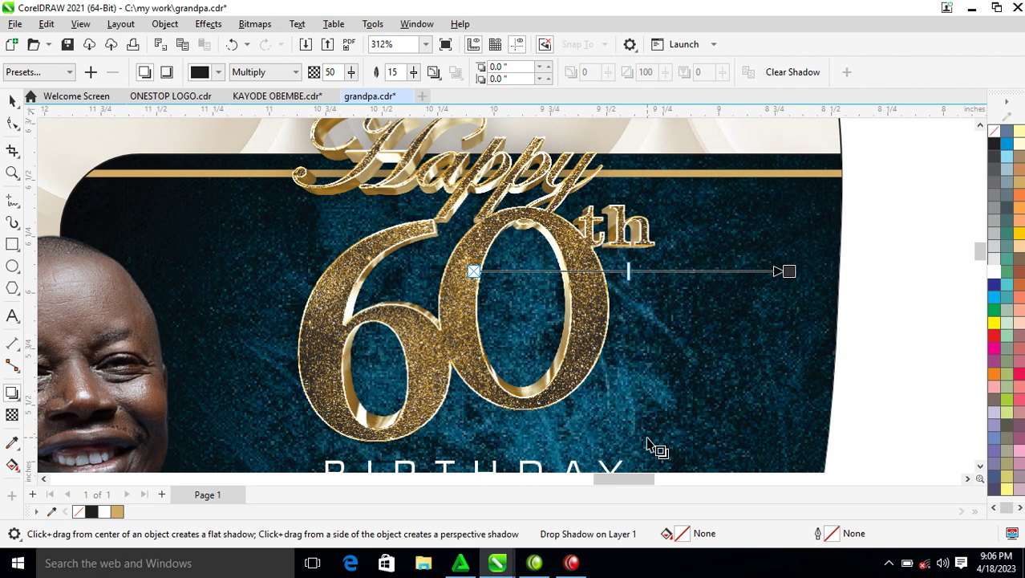
{"action": "key", "text": "space"}
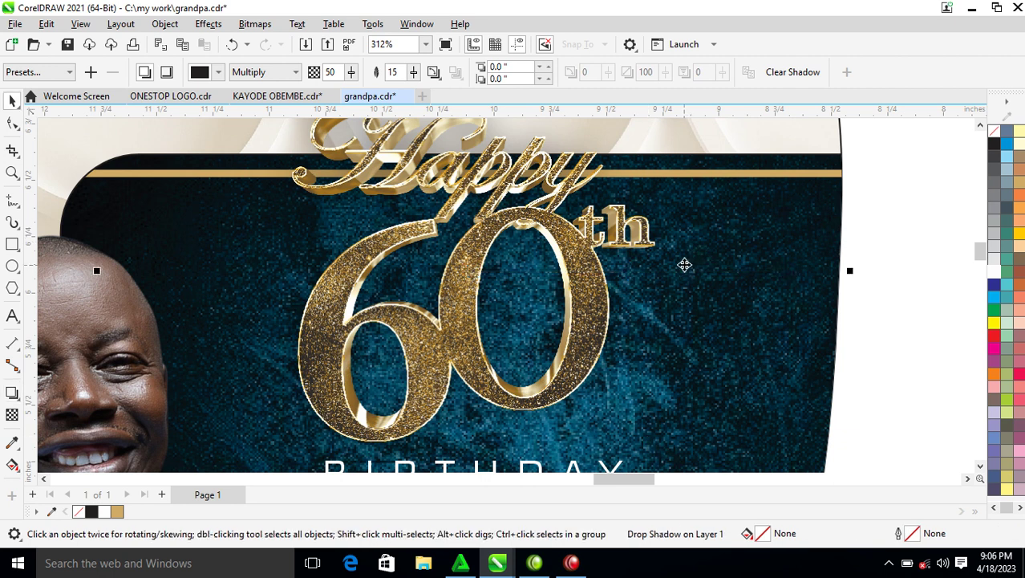
{"action": "left_click", "coordinate": [595, 304]}
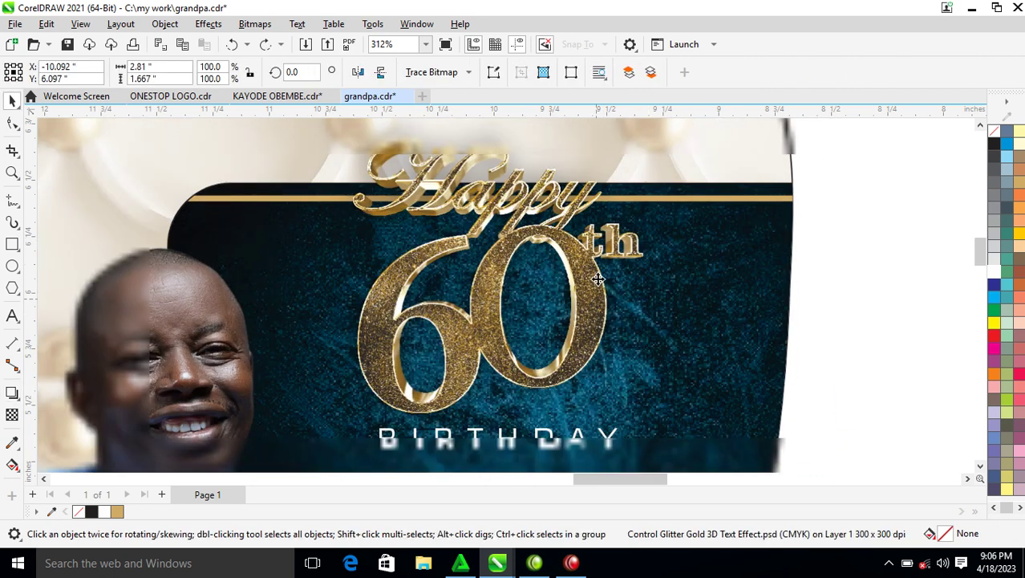
{"action": "scroll", "coordinate": [597, 279], "scroll_direction": "down", "scroll_amount": 4}
{"action": "key", "text": "Escape"}
{"action": "left_click_drag", "start_coordinate": [616, 299], "coordinate": [230, 282]}
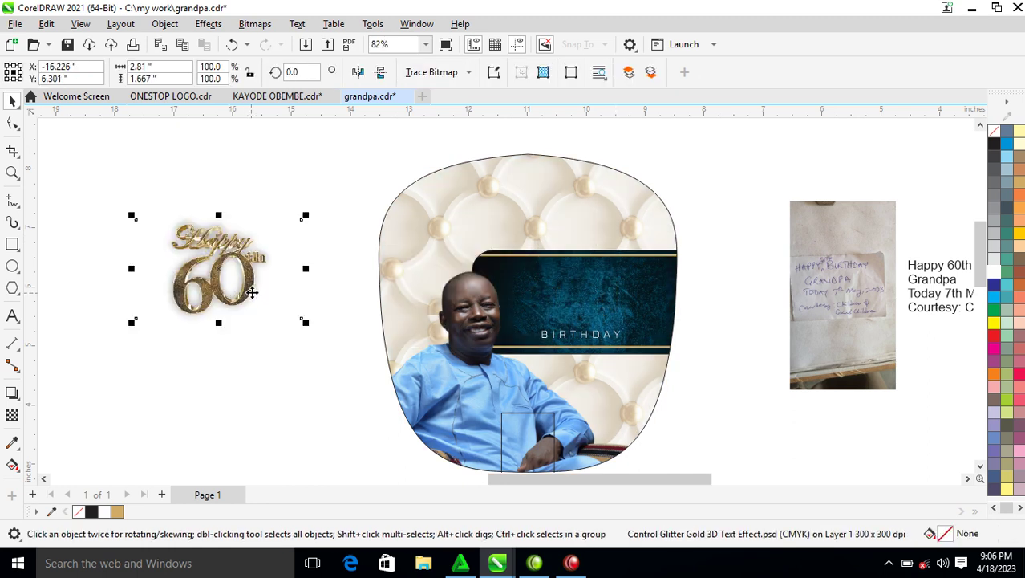
{"action": "key", "text": "ctrl+z"}
Move the gold lettering beside the fan, crop its empty side margins to about 1.76 in wide and convert it to a bitmap.
{"action": "left_click_drag", "start_coordinate": [625, 273], "coordinate": [255, 277]}
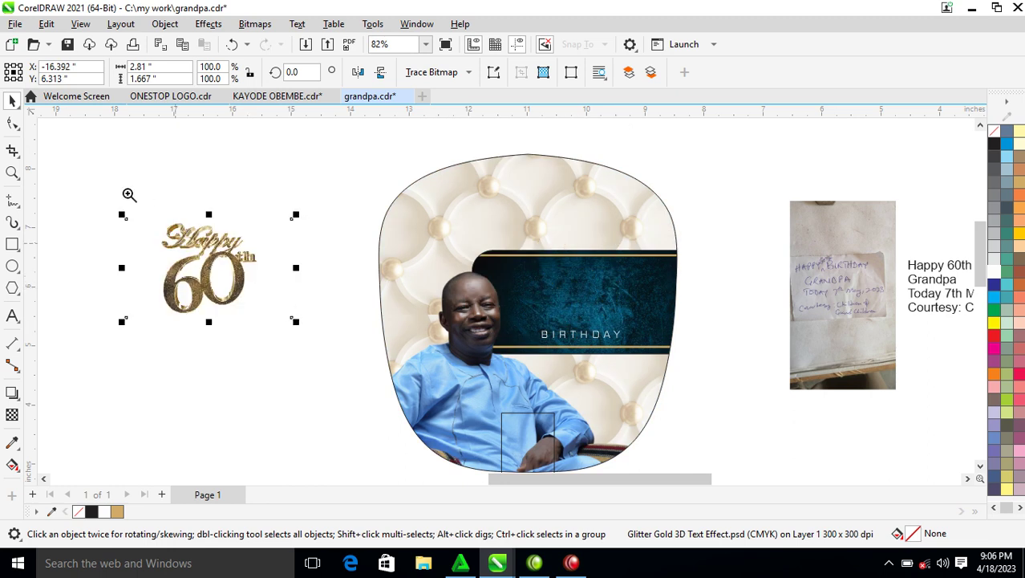
{"action": "left_click_drag", "start_coordinate": [101, 176], "coordinate": [409, 392]}
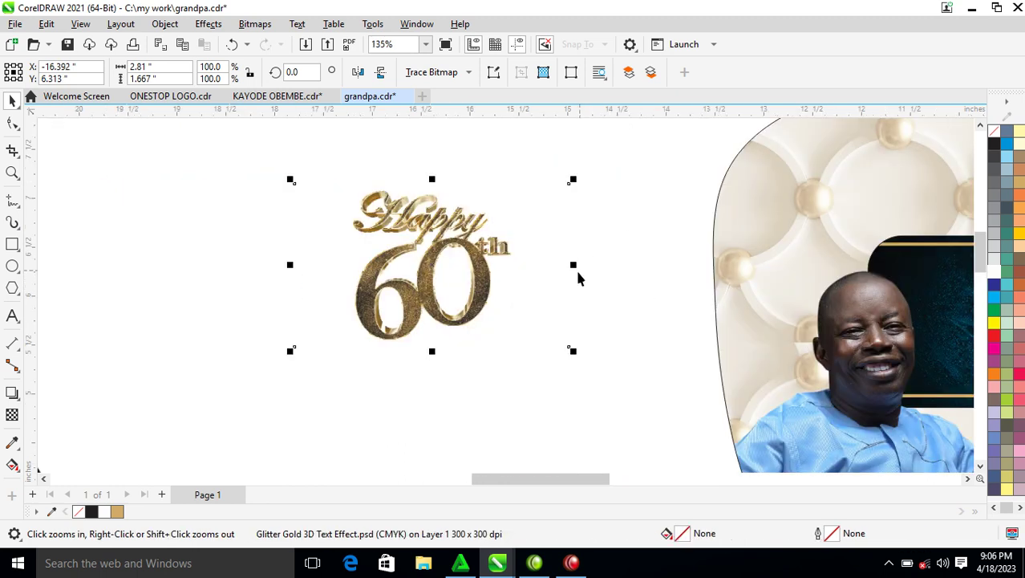
{"action": "left_click", "coordinate": [11, 124]}
{"action": "left_click_drag", "start_coordinate": [258, 155], "coordinate": [347, 353]}
{"action": "left_click_drag", "start_coordinate": [538, 168], "coordinate": [530, 363]}
{"action": "key", "text": "space"}
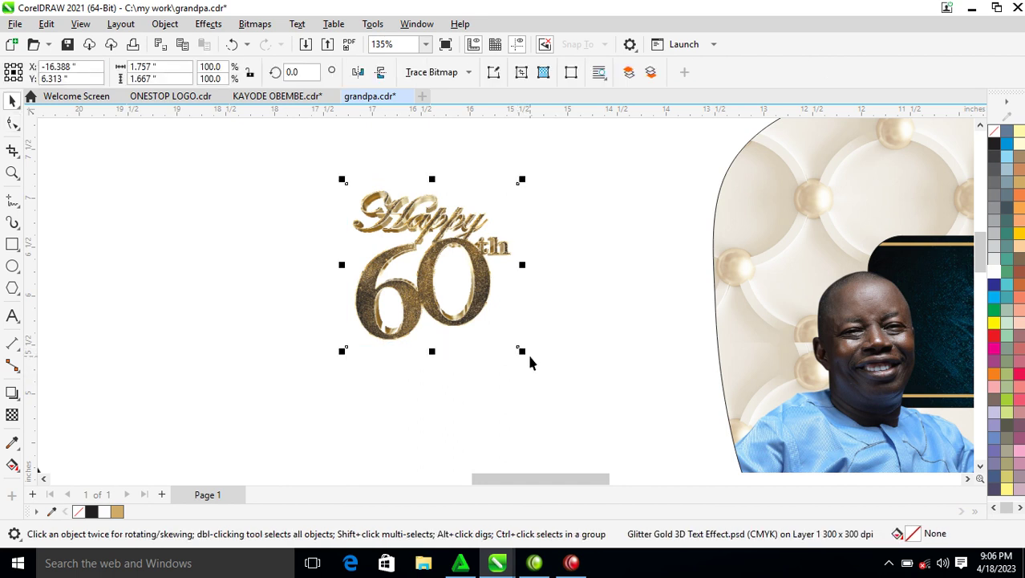
{"action": "key", "text": "alt+b"}
{"action": "key", "text": "c"}
Add a drop shadow to the gold lettering, cast diagonally down and right, with 100 opacity and 6 feathering.
{"action": "key", "text": "z"}
{"action": "left_click_drag", "start_coordinate": [320, 179], "coordinate": [512, 337]}
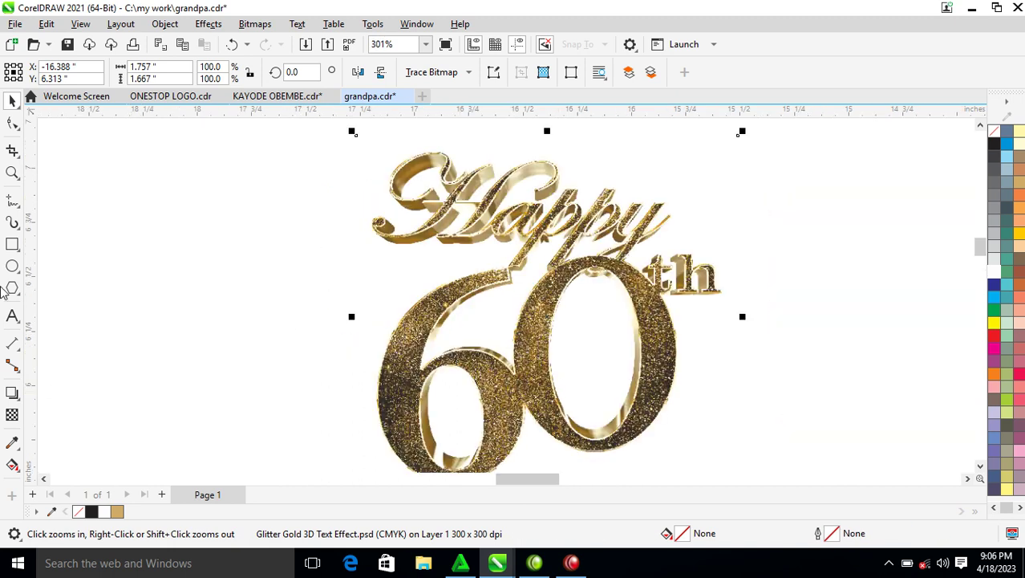
{"action": "left_click", "coordinate": [12, 393]}
{"action": "left_click_drag", "start_coordinate": [547, 317], "coordinate": [746, 472]}
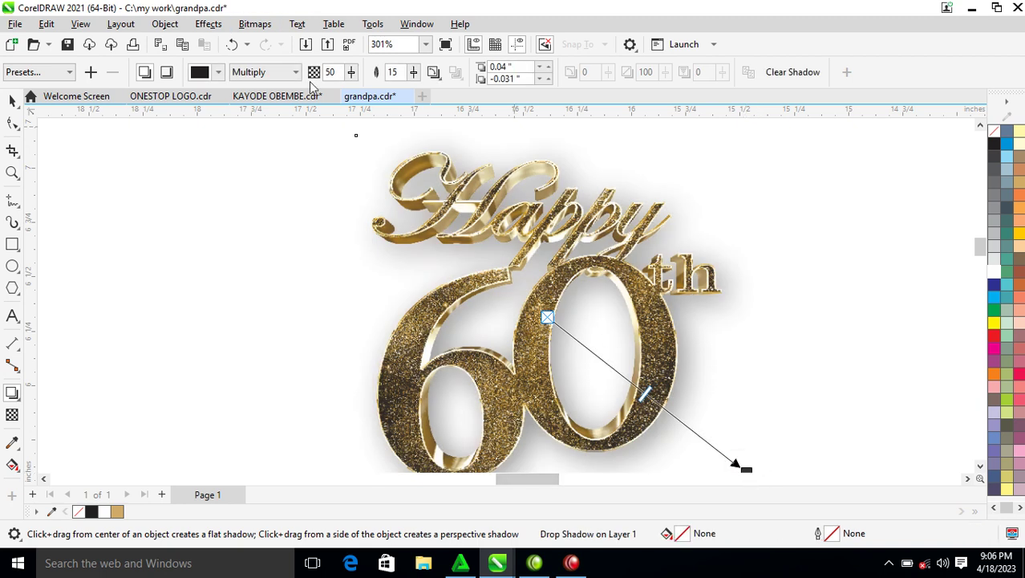
{"action": "double_click", "coordinate": [336, 73]}
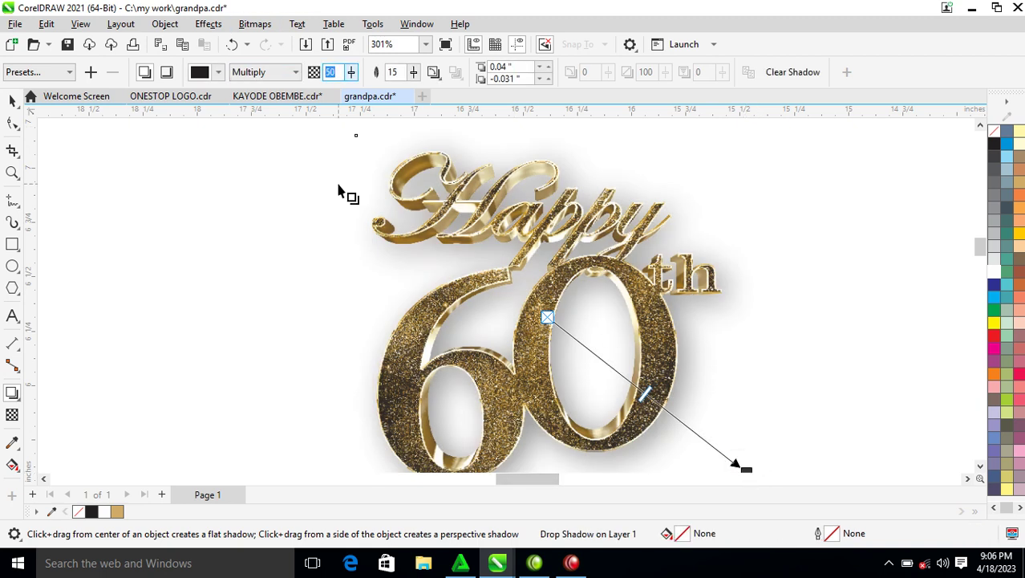
{"action": "type", "text": "100"}
{"action": "key", "text": "Return"}
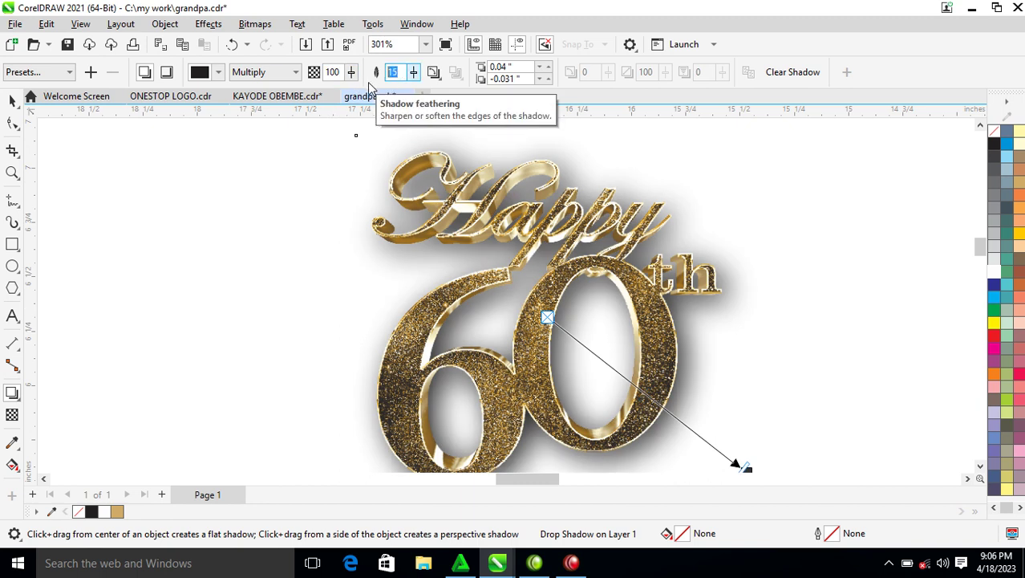
{"action": "type", "text": "6"}
{"action": "key", "text": "Return"}
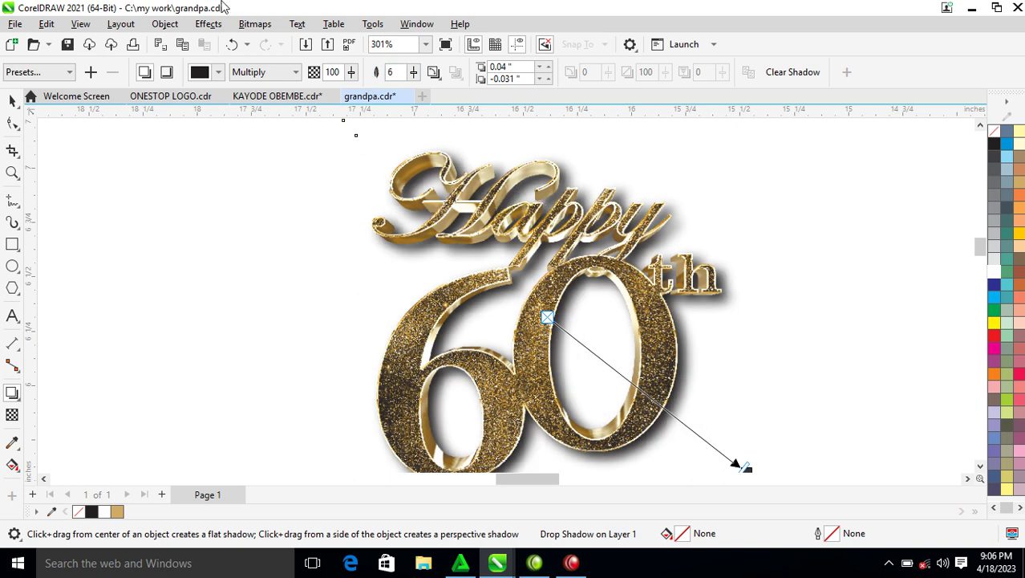
Break the drop shadow apart from the gold lettering and group the two pieces.
{"action": "left_click", "coordinate": [164, 25]}
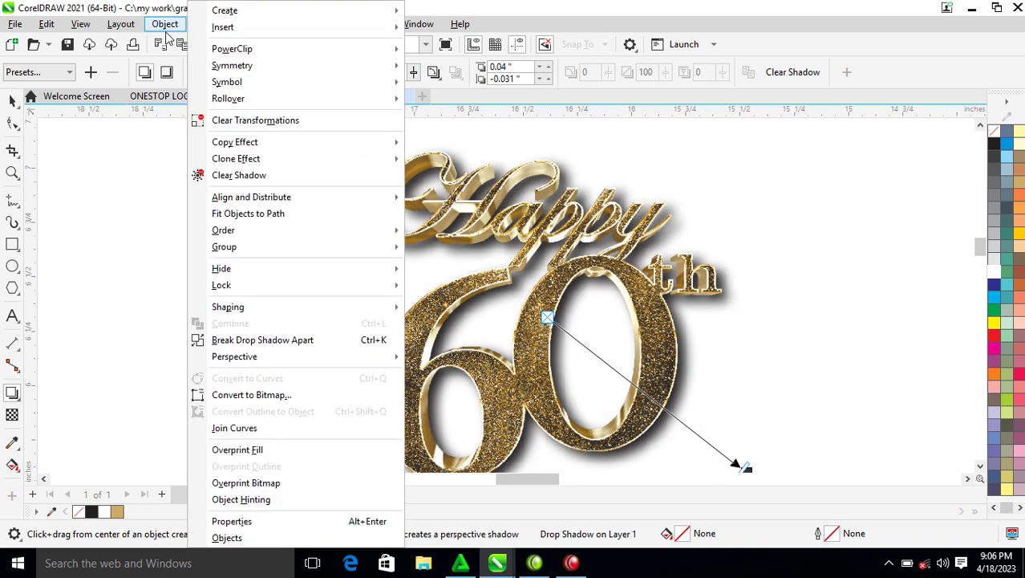
{"action": "left_click", "coordinate": [265, 340]}
{"action": "key", "text": "space"}
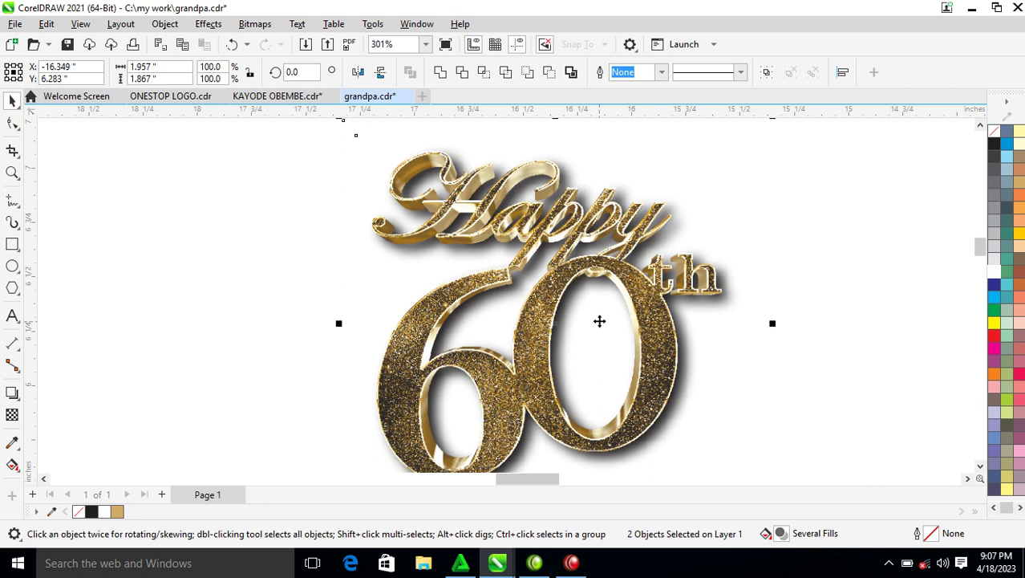
{"action": "key", "text": "ctrl+g"}
Move the grouped gold lettering back onto the fan's blue banner, centred above BIRTHDAY.
{"action": "scroll", "coordinate": [599, 322], "scroll_direction": "down", "scroll_amount": 2}
{"action": "scroll", "coordinate": [637, 305], "scroll_direction": "down", "scroll_amount": 5}
{"action": "left_click_drag", "start_coordinate": [636, 305], "coordinate": [842, 310]}
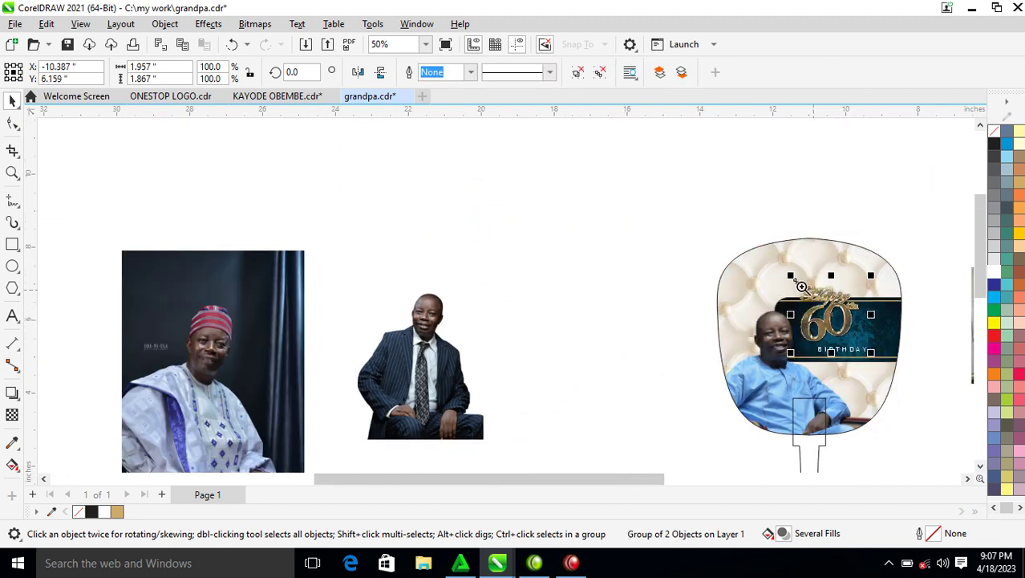
{"action": "key", "text": "z"}
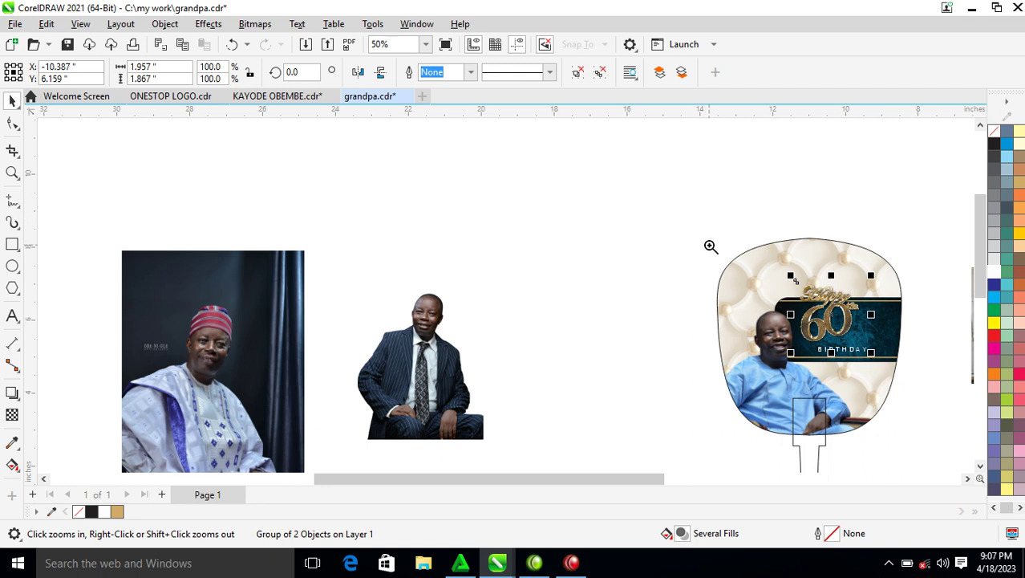
{"action": "left_click_drag", "start_coordinate": [700, 233], "coordinate": [921, 423]}
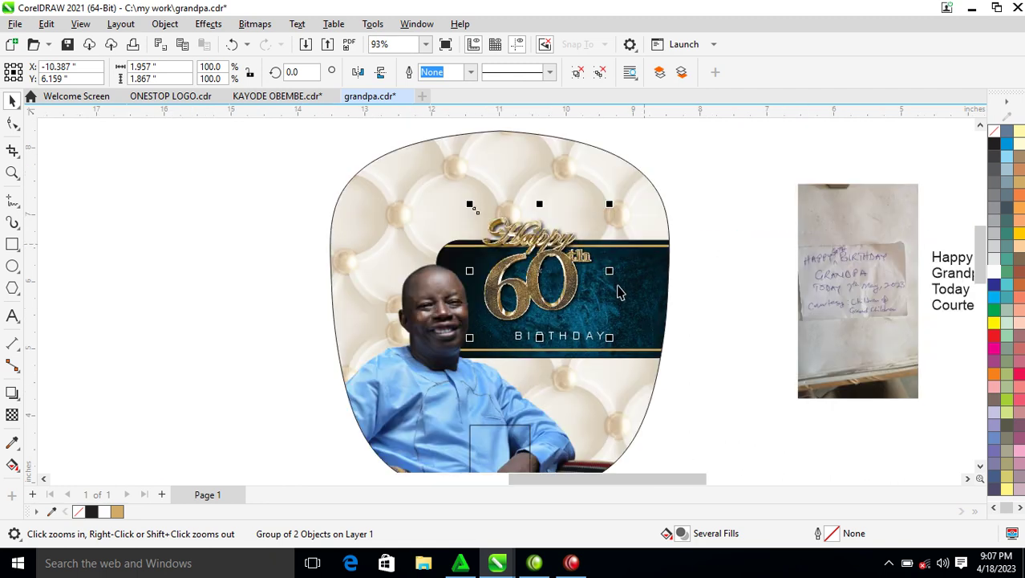
{"action": "left_click_drag", "start_coordinate": [580, 274], "coordinate": [596, 288]}
Shift the Grandpa line slightly right within the text beside the handwritten note.
{"action": "scroll", "coordinate": [723, 322], "scroll_direction": "down", "scroll_amount": 2}
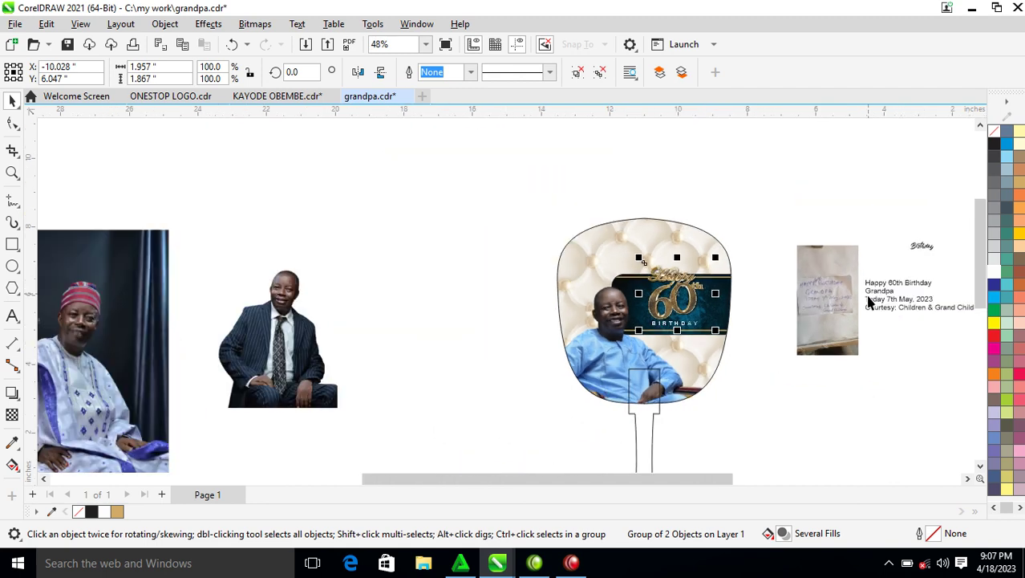
{"action": "left_click_drag", "start_coordinate": [418, 190], "coordinate": [978, 378]}
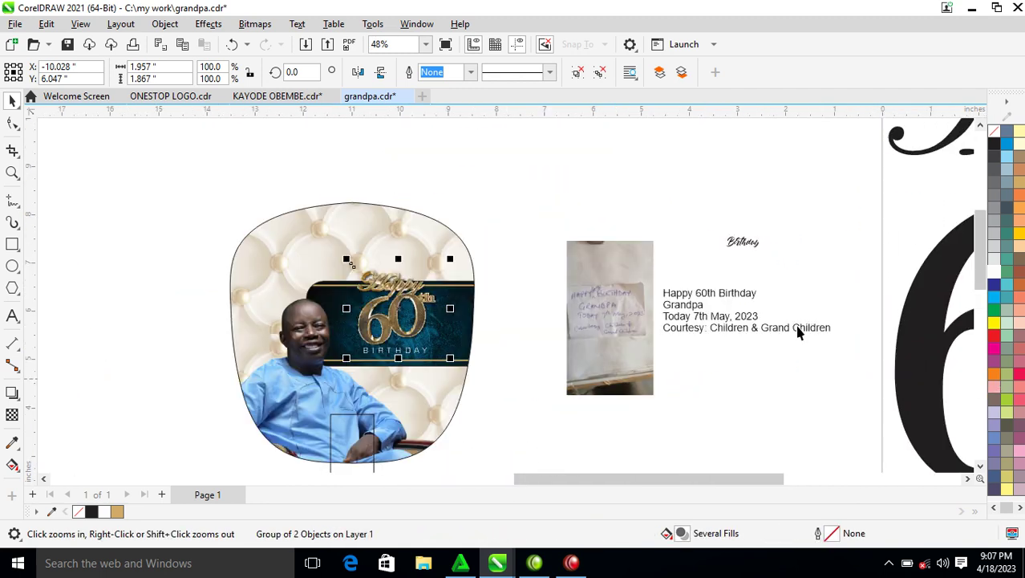
{"action": "left_click", "coordinate": [698, 310]}
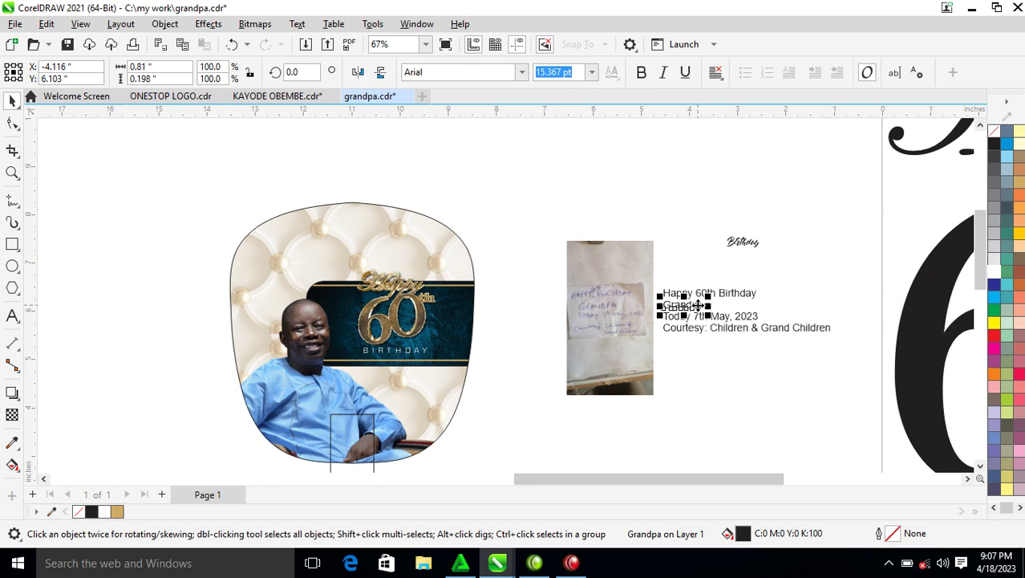
{"action": "left_click_drag", "start_coordinate": [703, 308], "coordinate": [727, 310]}
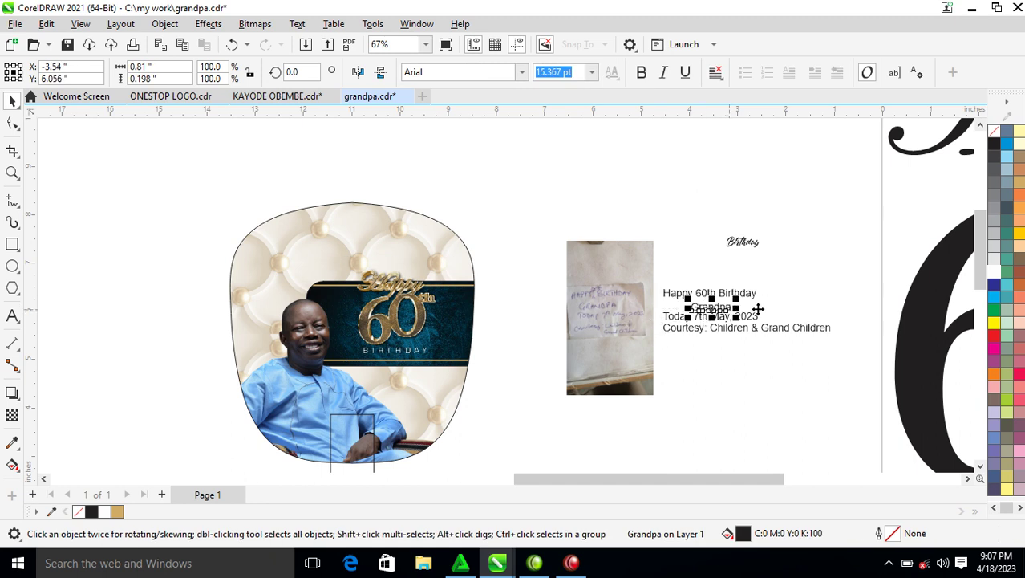
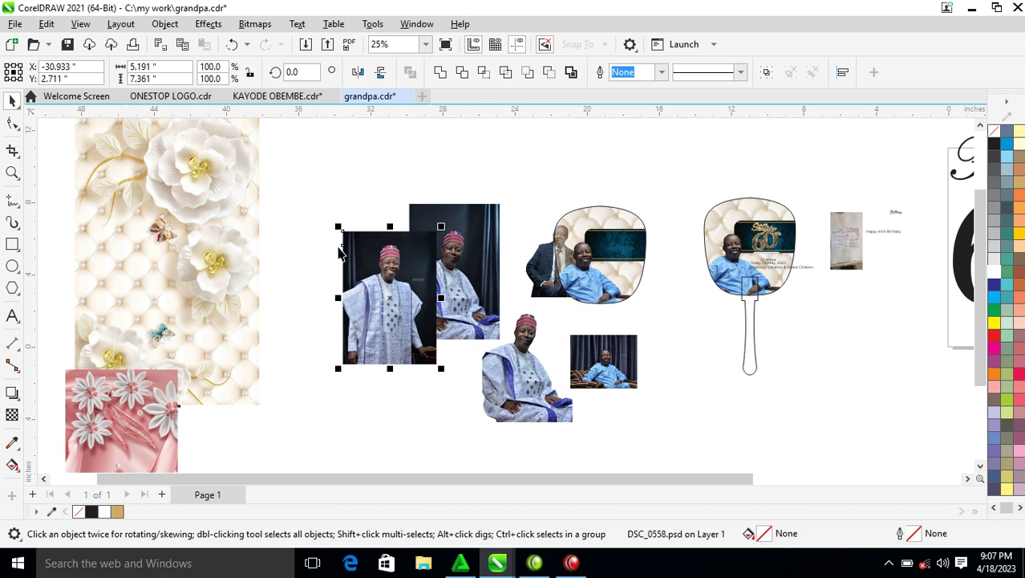
Replace the fan's seated photo with the standing cut-out portrait in the striped cap, placed behind the birthday text.
{"action": "left_click_drag", "start_coordinate": [778, 344], "coordinate": [713, 302]}
{"action": "key", "text": "z"}
{"action": "left_click_drag", "start_coordinate": [619, 175], "coordinate": [864, 402]}
{"action": "mouse_move", "coordinate": [407, 315]}
{"action": "left_mouse_down"}
{"action": "mouse_move", "coordinate": [499, 193]}
{"action": "mouse_move", "coordinate": [480, 277]}
{"action": "left_mouse_up"}
{"action": "left_click", "coordinate": [594, 238]}
{"action": "left_click", "coordinate": [493, 206], "text": "ctrl"}
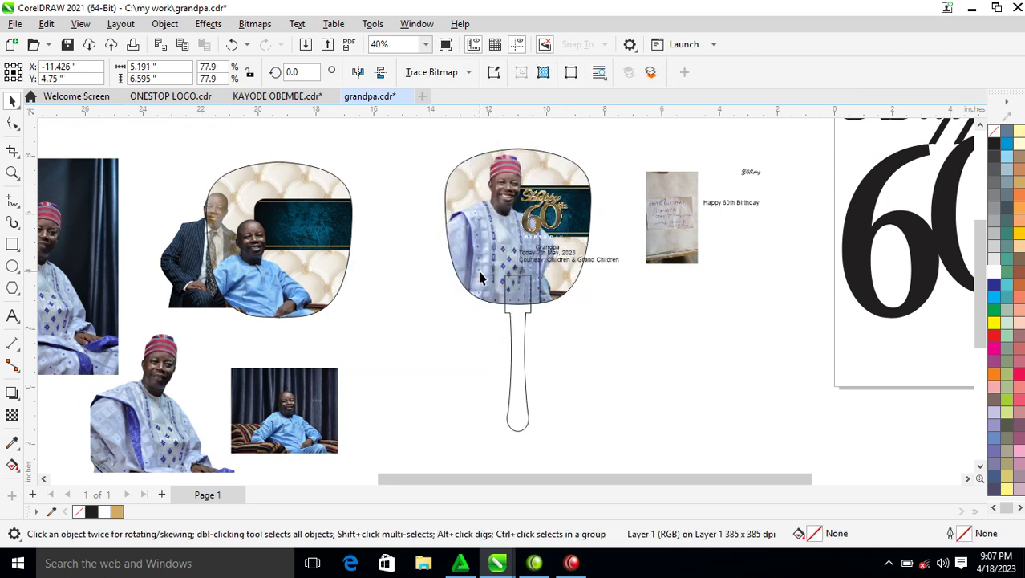
{"action": "left_click", "coordinate": [480, 277], "text": "ctrl"}
{"action": "key", "text": "Escape"}
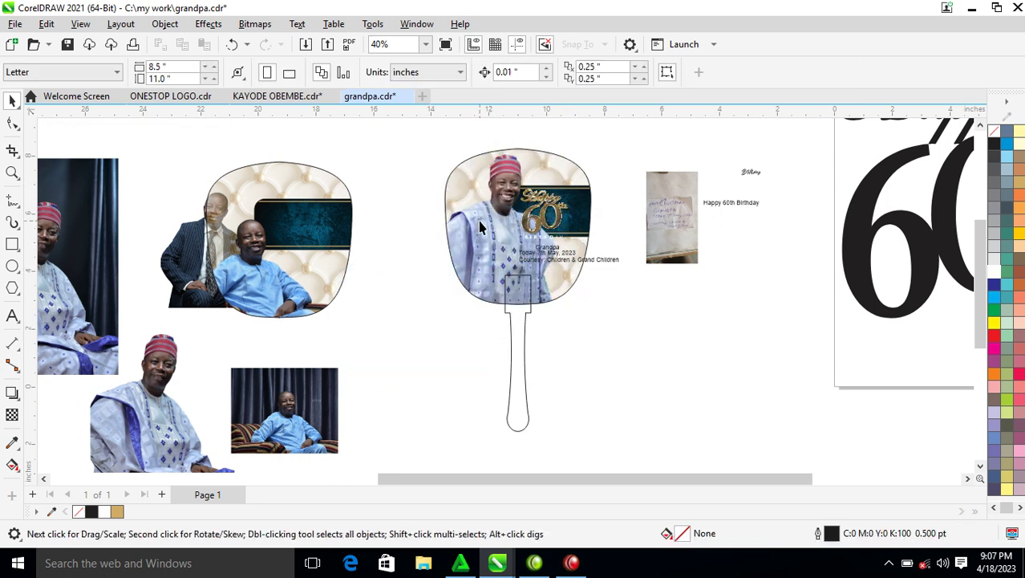
Move the standing portrait slightly left on the fan to uncover more of the gold lettering.
{"action": "scroll", "coordinate": [412, 156], "scroll_direction": "down", "scroll_amount": 1}
{"action": "key", "text": "z"}
{"action": "left_click_drag", "start_coordinate": [444, 156], "coordinate": [596, 284]}
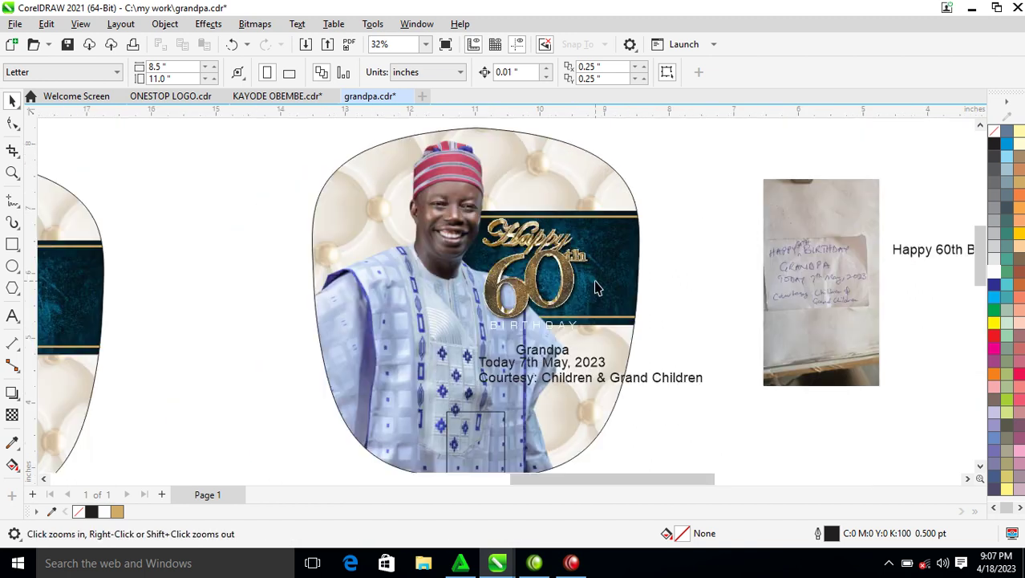
{"action": "key", "text": "space"}
{"action": "left_click_drag", "start_coordinate": [455, 223], "coordinate": [434, 225]}
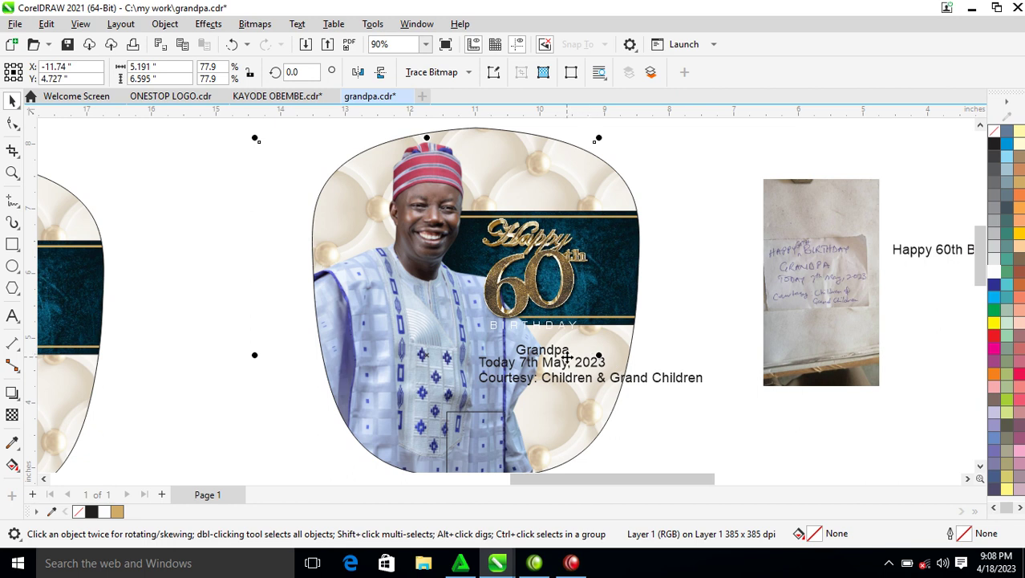
Move the gold lettering, BIRTHDAY and Grandpa text up together, and enlarge Grandpa to about 37.6 pt beneath BIRTHDAY.
{"action": "left_click_drag", "start_coordinate": [674, 204], "coordinate": [446, 367]}
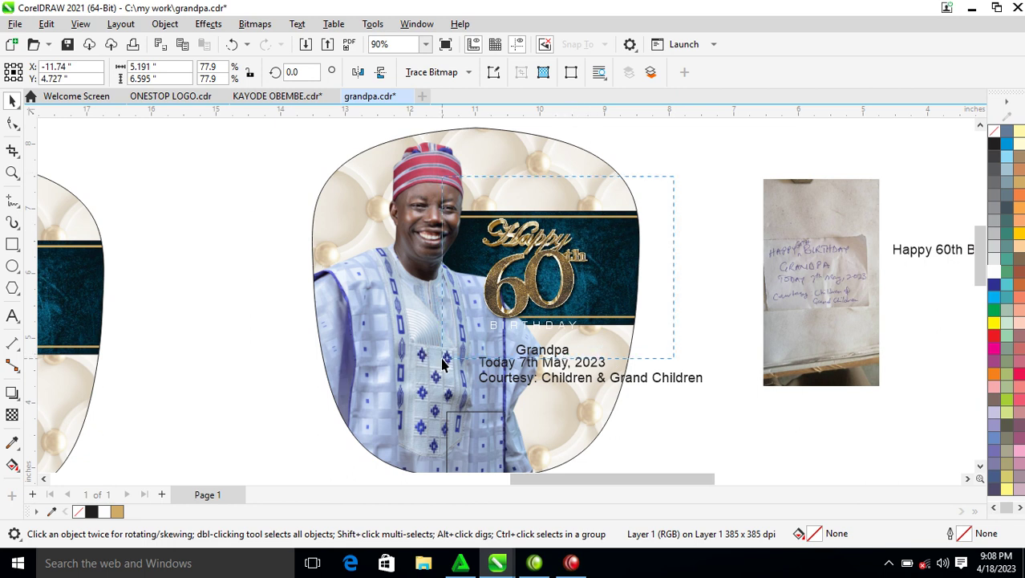
{"action": "left_click_drag", "start_coordinate": [562, 276], "coordinate": [568, 248]}
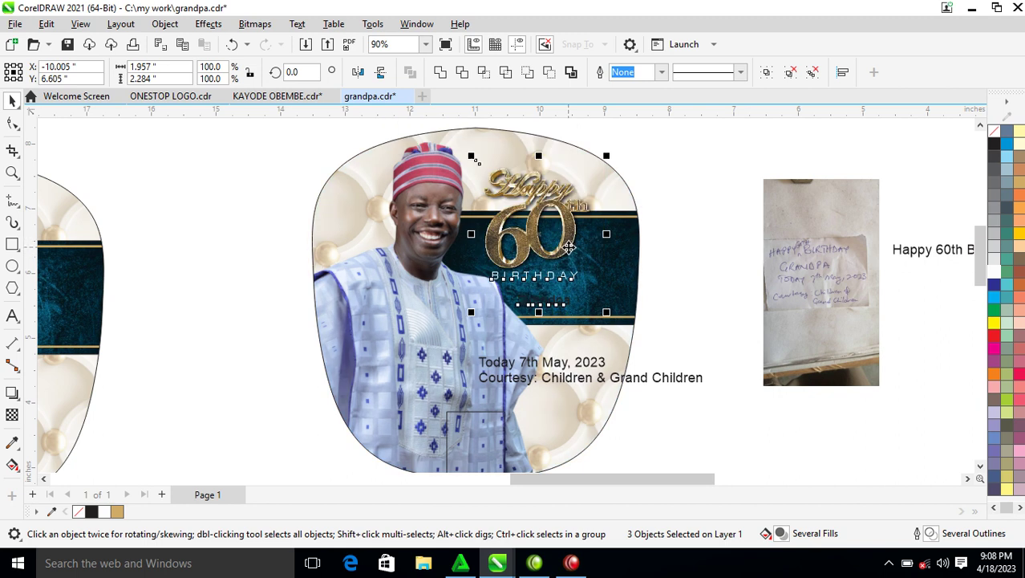
{"action": "left_click", "coordinate": [638, 349]}
{"action": "left_click", "coordinate": [593, 290]}
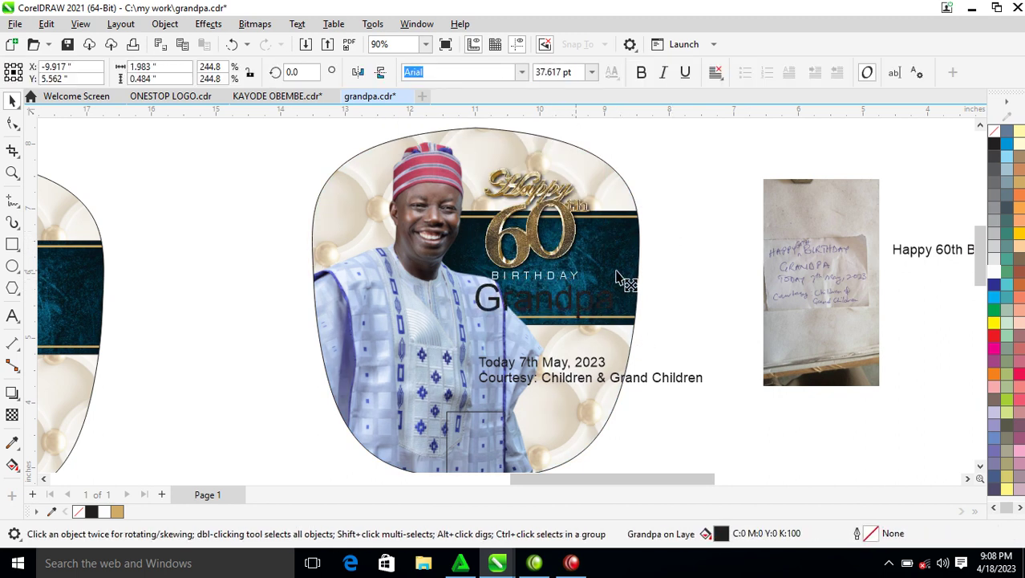
Colour the Grandpa text white, set it in the Chequers DEMO font and resize it to about 31.2 pt beneath BIRTHDAY.
{"action": "left_click", "coordinate": [995, 274]}
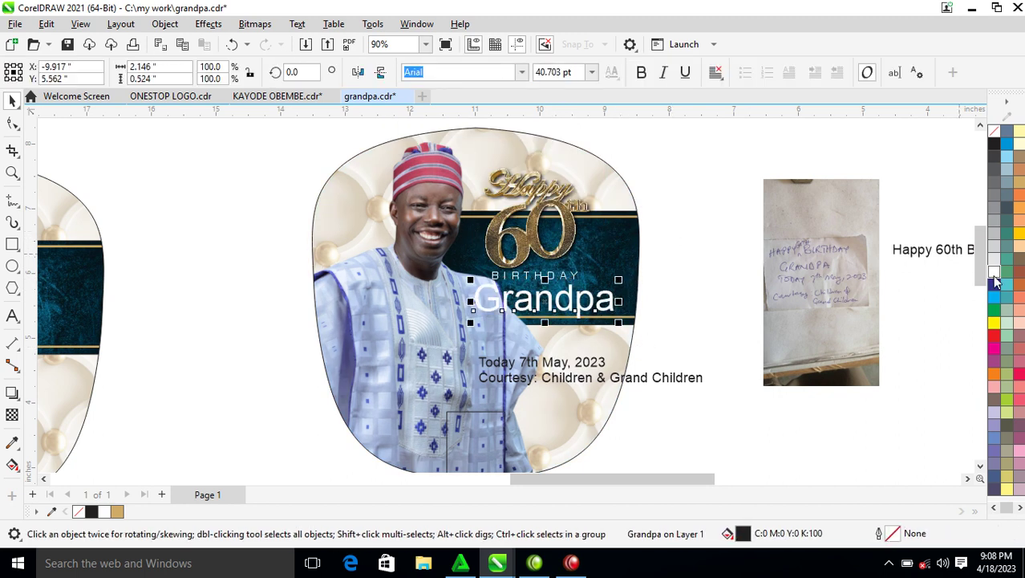
{"action": "left_click", "coordinate": [521, 71]}
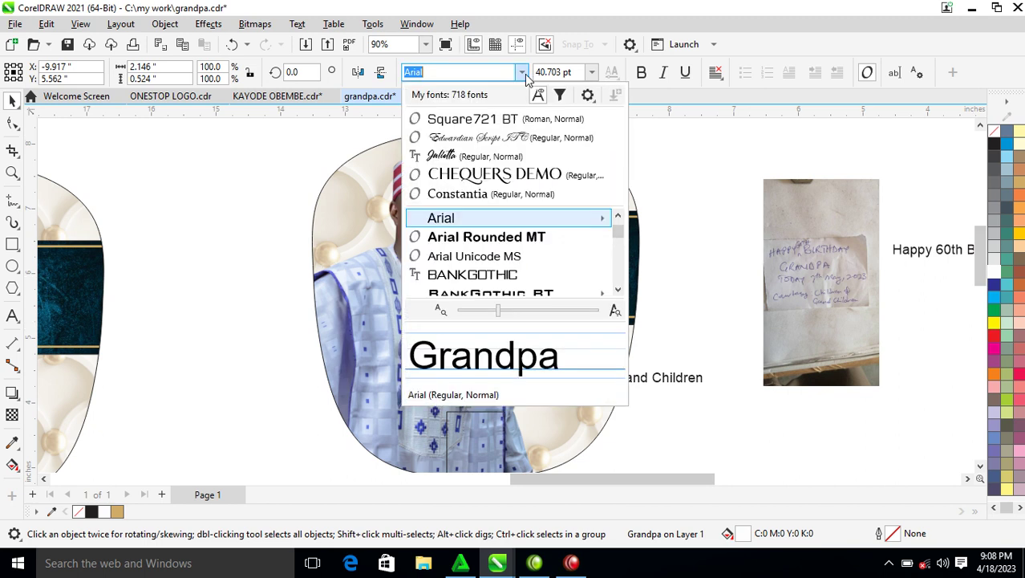
{"action": "left_click", "coordinate": [496, 175]}
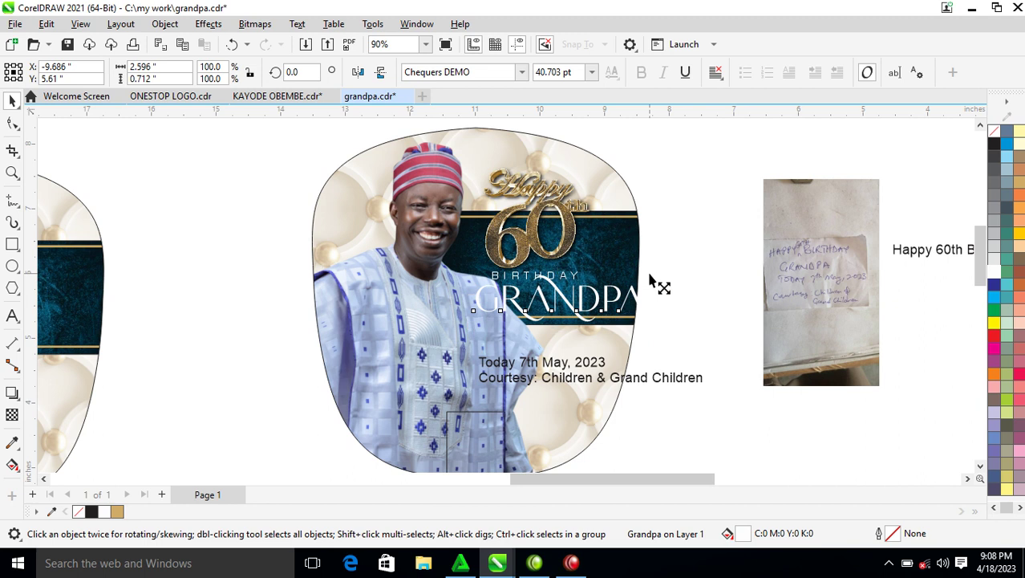
{"action": "left_click_drag", "start_coordinate": [647, 272], "coordinate": [608, 282]}
{"action": "key", "text": "z"}
{"action": "left_click_drag", "start_coordinate": [418, 244], "coordinate": [657, 362]}
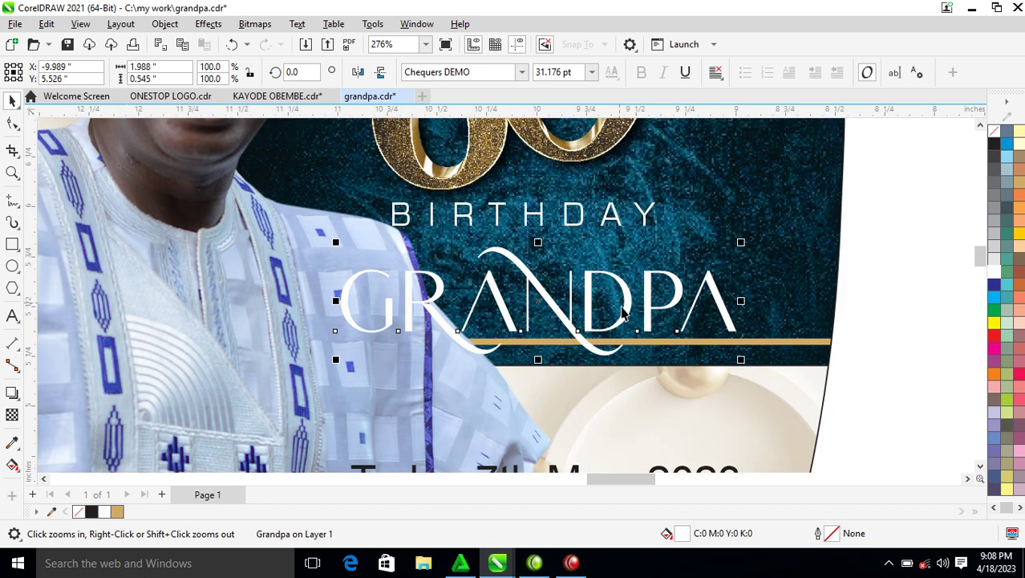
{"action": "key", "text": "space"}
{"action": "mouse_move", "coordinate": [630, 307]}
{"action": "left_mouse_down"}
{"action": "mouse_move", "coordinate": [613, 304]}
{"action": "mouse_move", "coordinate": [619, 295]}
{"action": "left_mouse_up"}
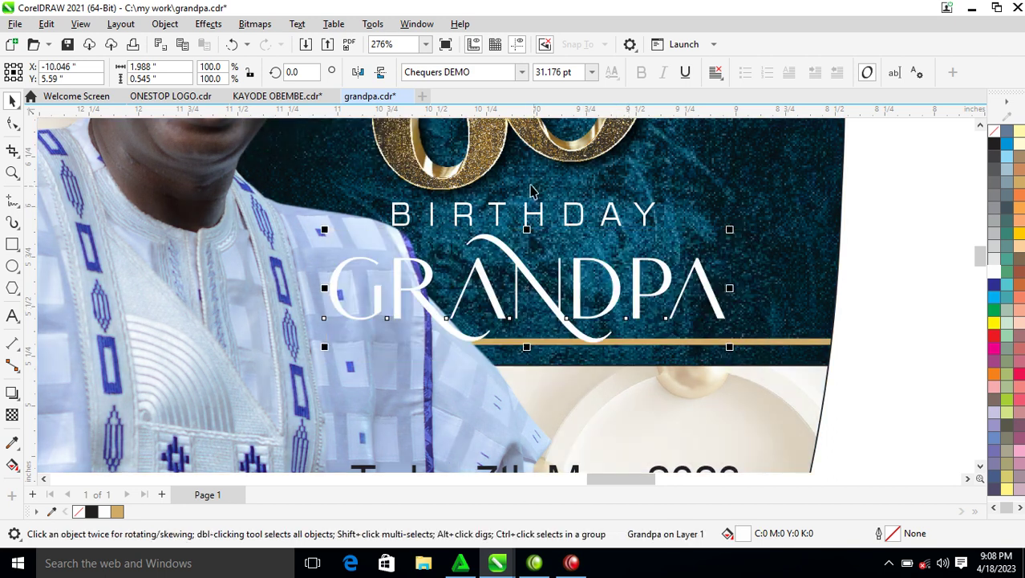
Change the Grandpa text's font to Hello Paris Sans Regular and enlarge it to about 49.8 pt.
{"action": "left_click", "coordinate": [522, 71]}
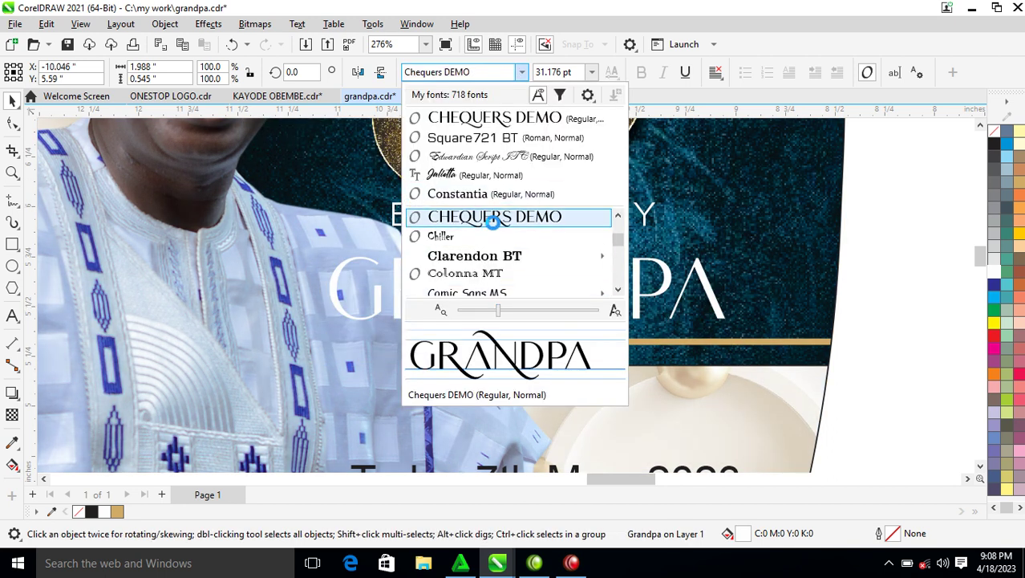
{"action": "scroll", "coordinate": [494, 223], "scroll_direction": "down", "scroll_amount": 5}
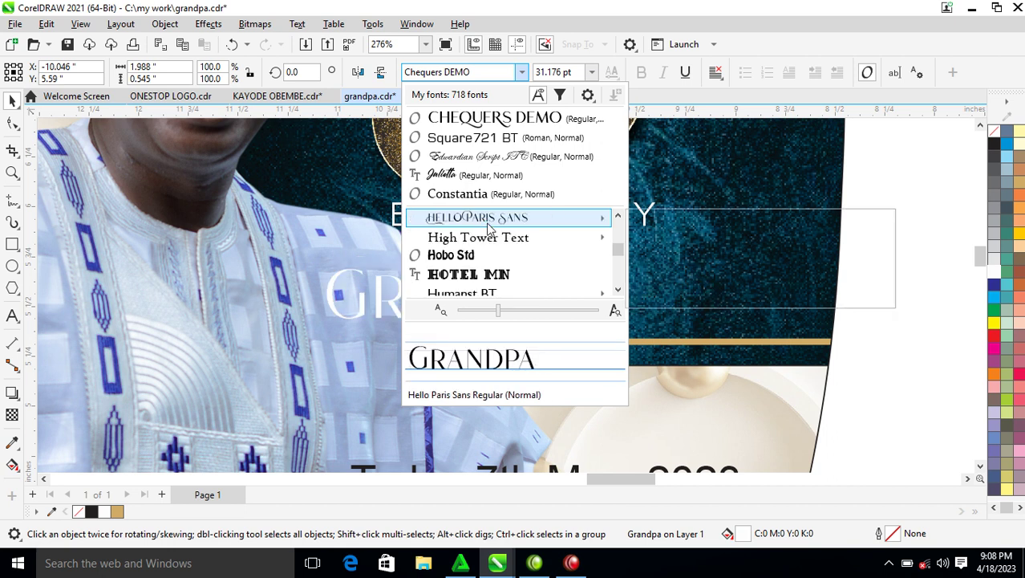
{"action": "left_click", "coordinate": [492, 227]}
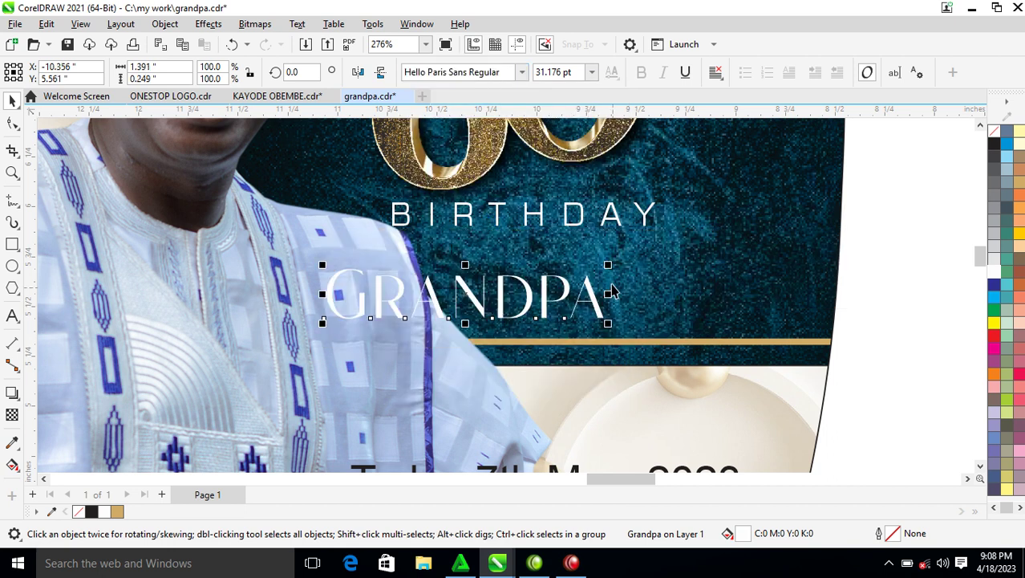
{"action": "left_click_drag", "start_coordinate": [608, 266], "coordinate": [777, 229]}
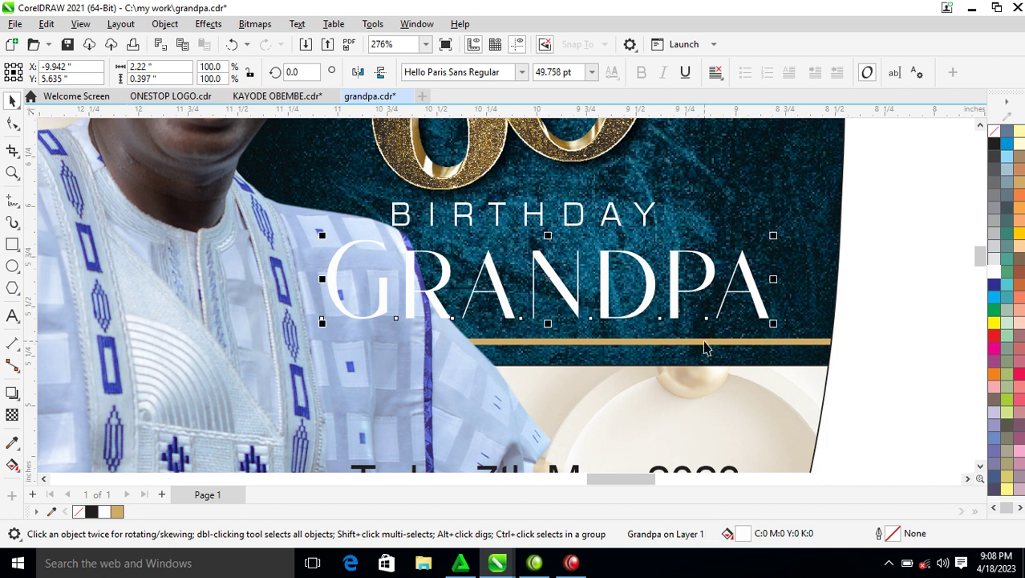
Thicken the Grandpa lettering with a white outline 2 pt wide.
{"action": "right_click", "coordinate": [999, 271]}
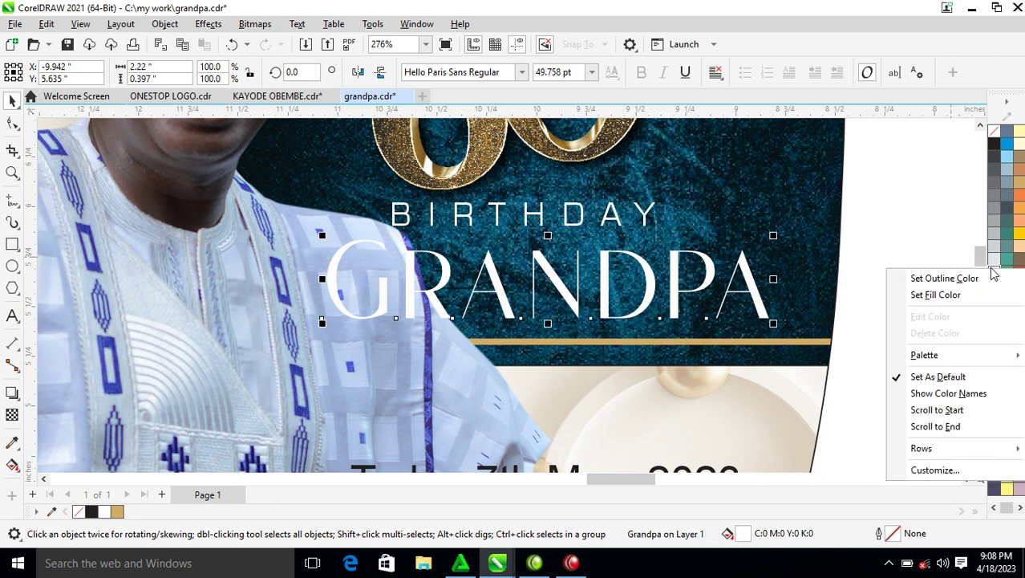
{"action": "left_click", "coordinate": [941, 278]}
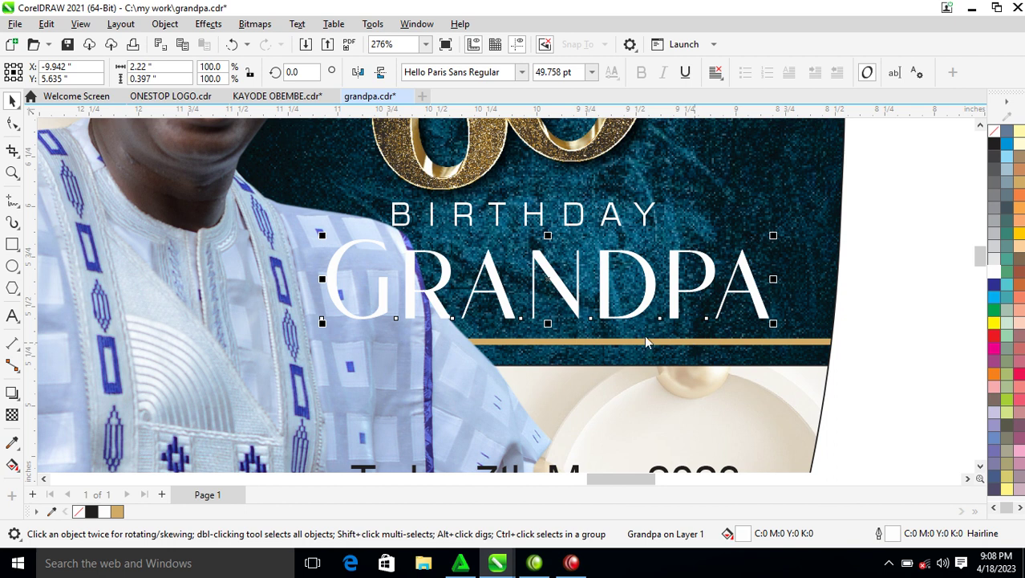
{"action": "key", "text": "F12"}
{"action": "type", "text": "3"}
{"action": "key", "text": "Return"}
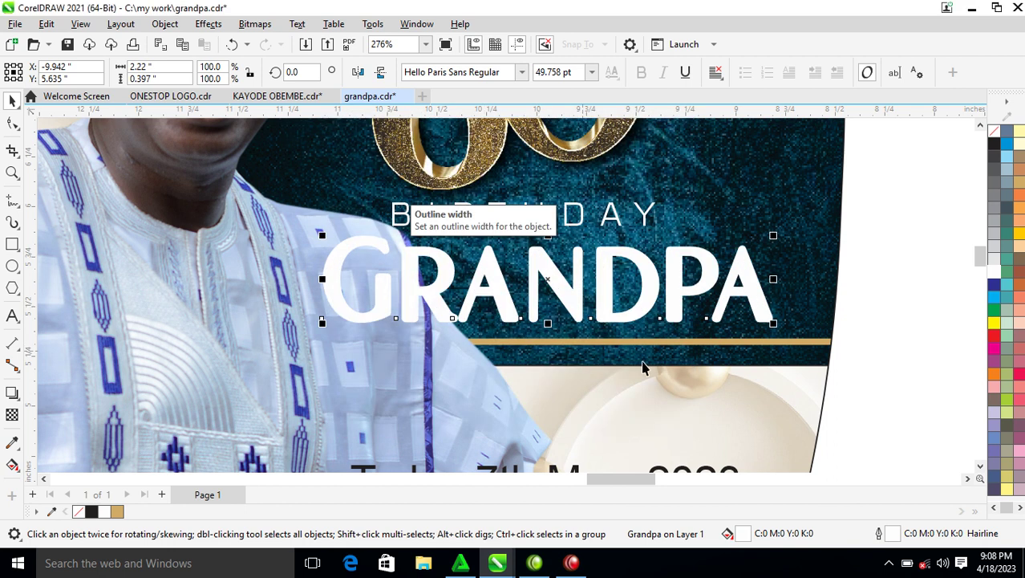
{"action": "key", "text": "F12"}
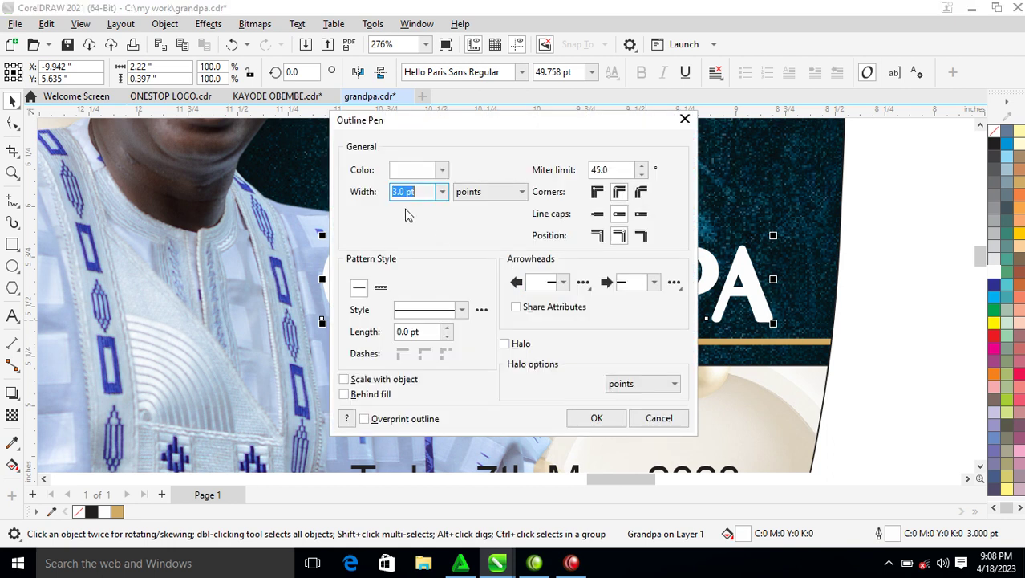
{"action": "key", "text": "Return"}
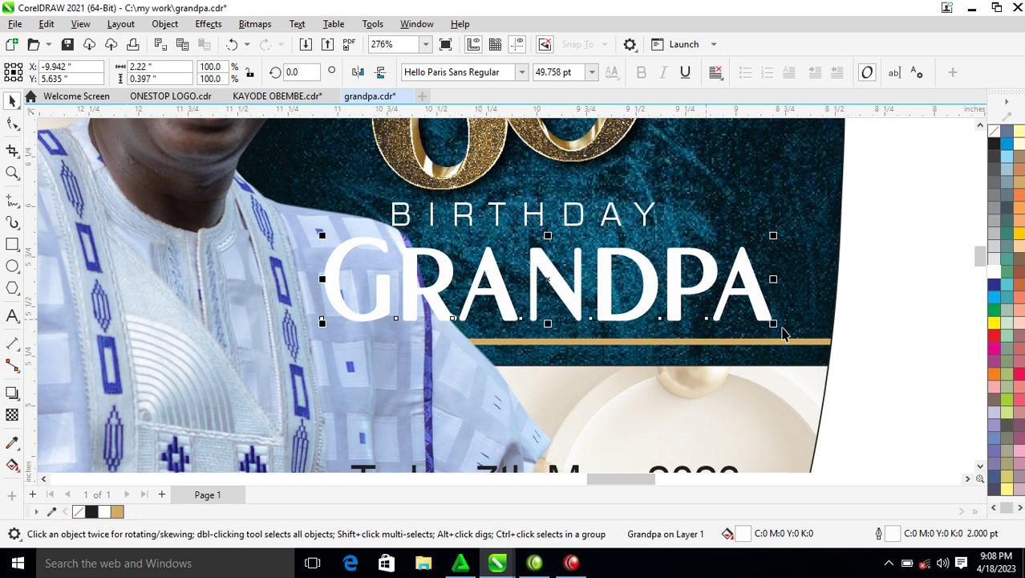
Tighten the character spacing of the Grandpa text slightly.
{"action": "left_click", "coordinate": [12, 123]}
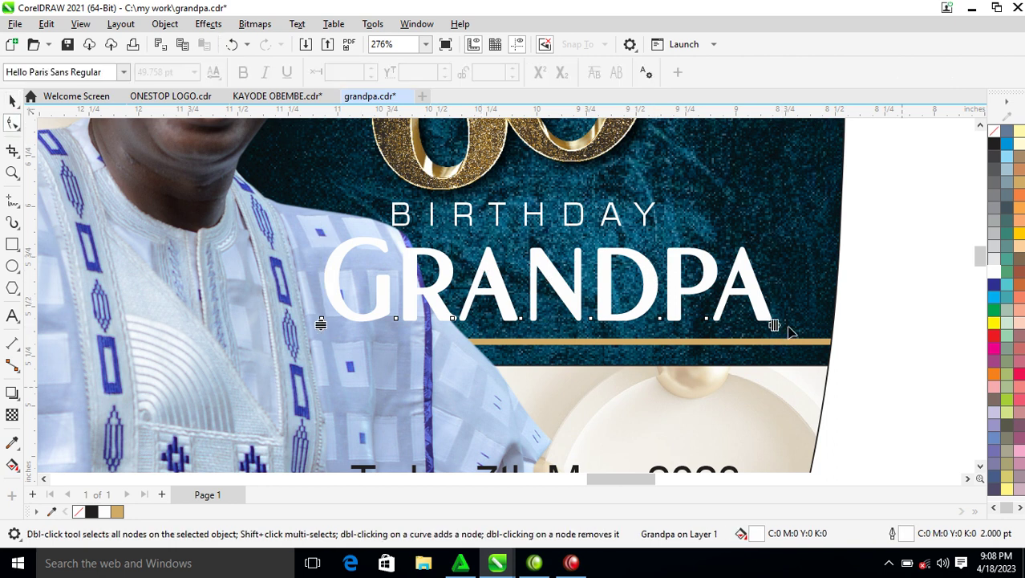
{"action": "left_click_drag", "start_coordinate": [775, 325], "coordinate": [739, 329]}
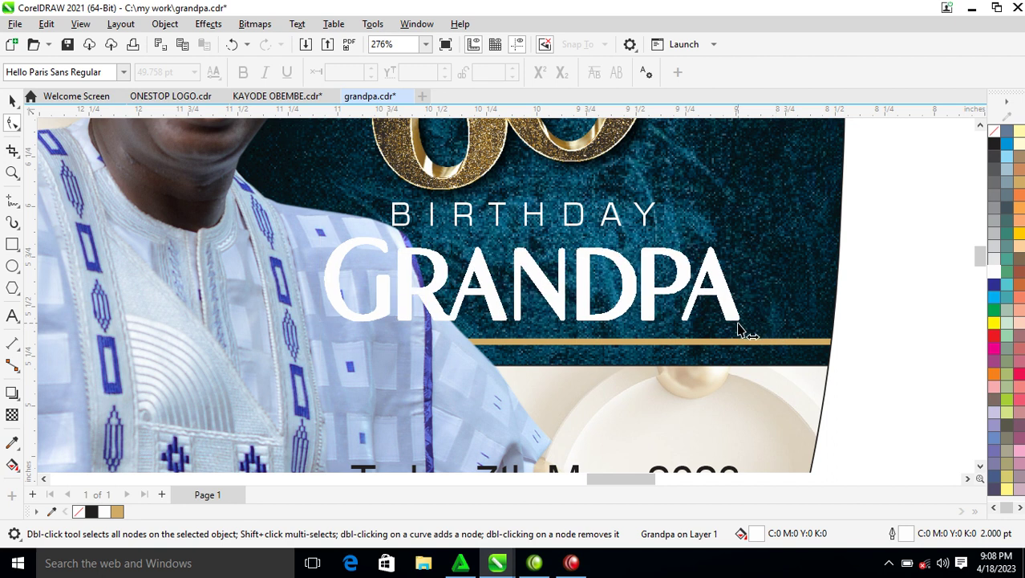
{"action": "key", "text": "space"}
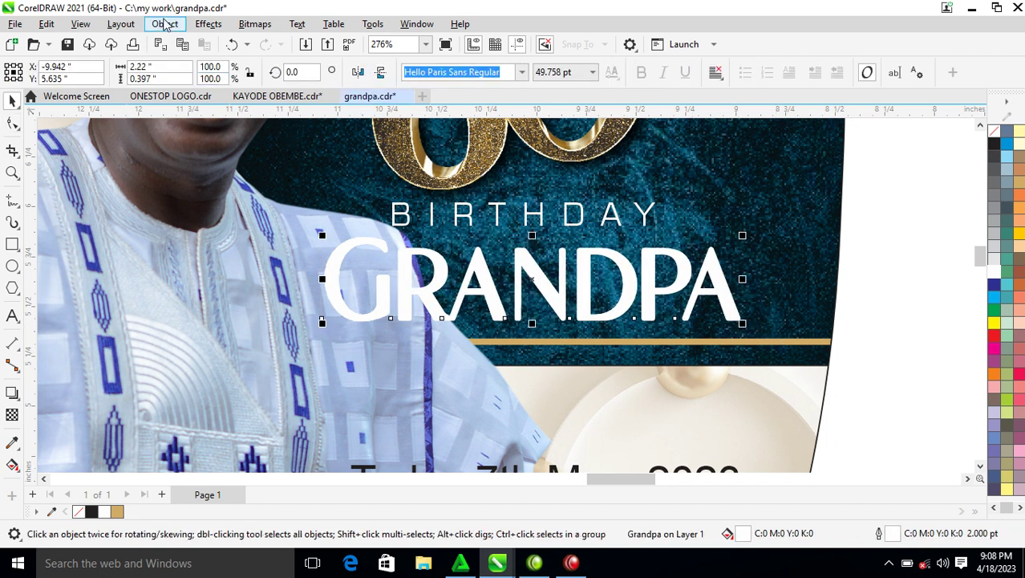
Convert the Grandpa text's outline to an object and weld it with the lettering into a single curve.
{"action": "left_click", "coordinate": [164, 23]}
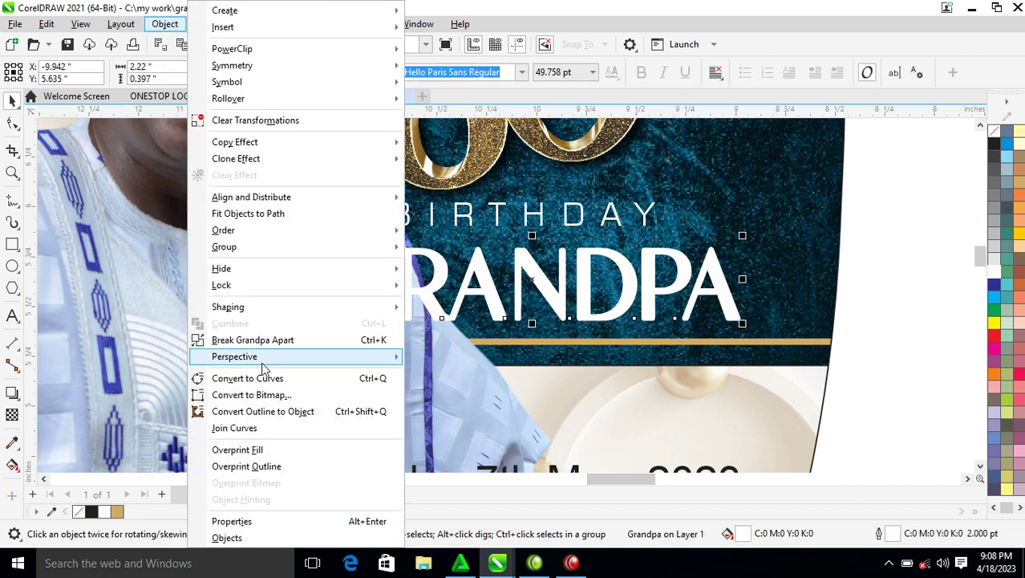
{"action": "left_click", "coordinate": [279, 413]}
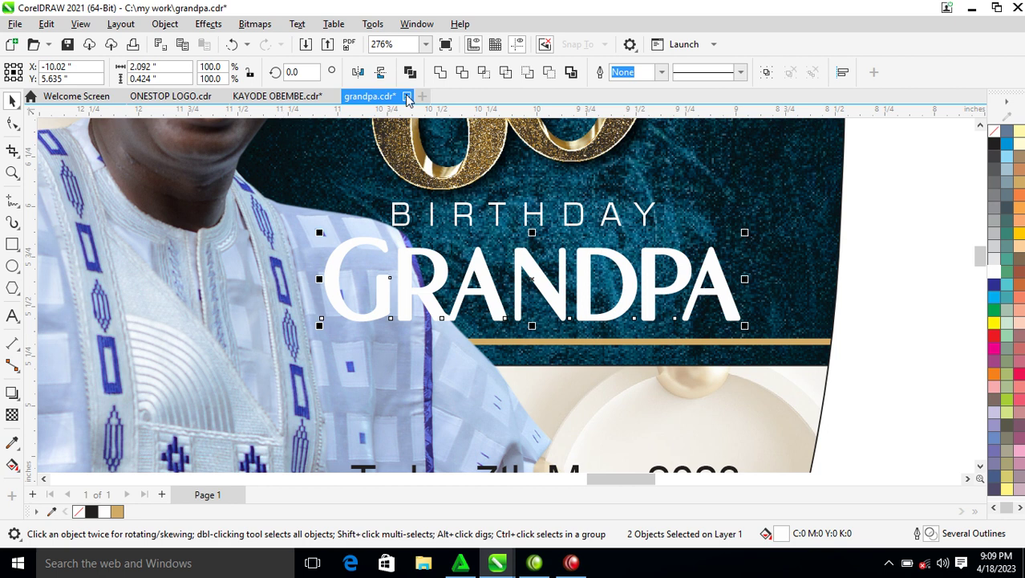
{"action": "left_click", "coordinate": [440, 74]}
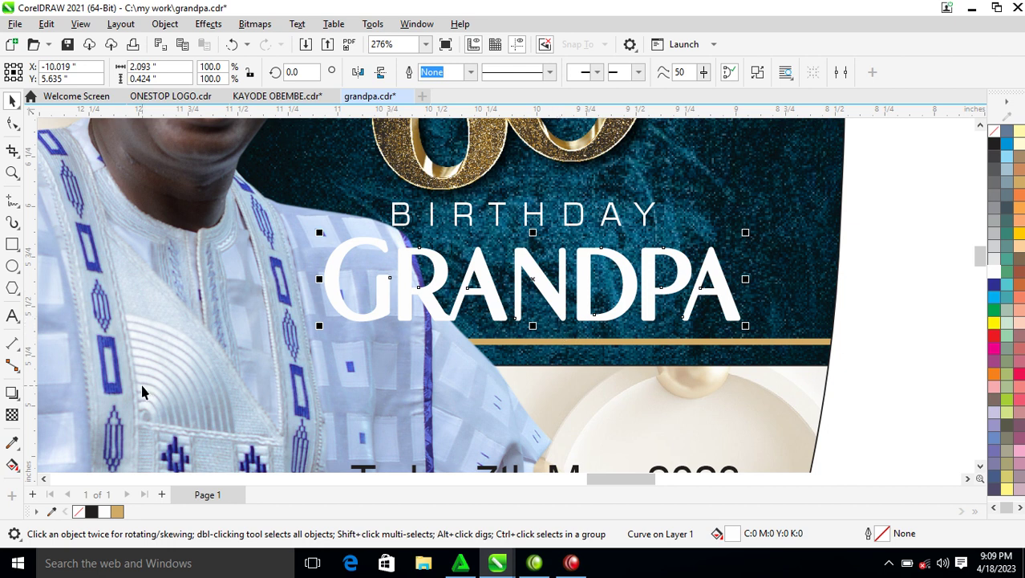
Apply a vertical white-black-white fountain fill to the Grandpa lettering, with the black band across its middle.
{"action": "key", "text": "g"}
{"action": "left_click_drag", "start_coordinate": [542, 253], "coordinate": [542, 306]}
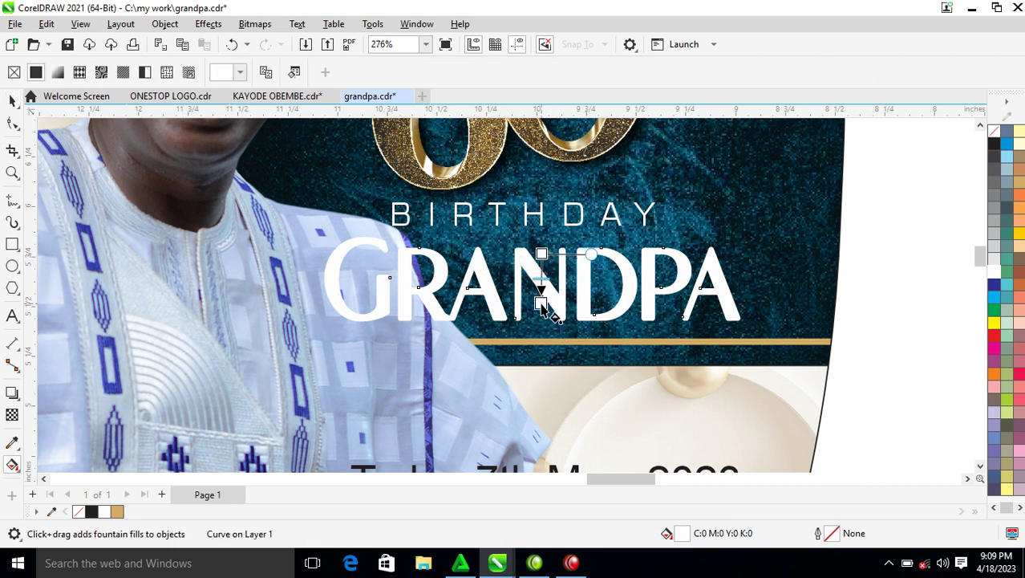
{"action": "double_click", "coordinate": [541, 269]}
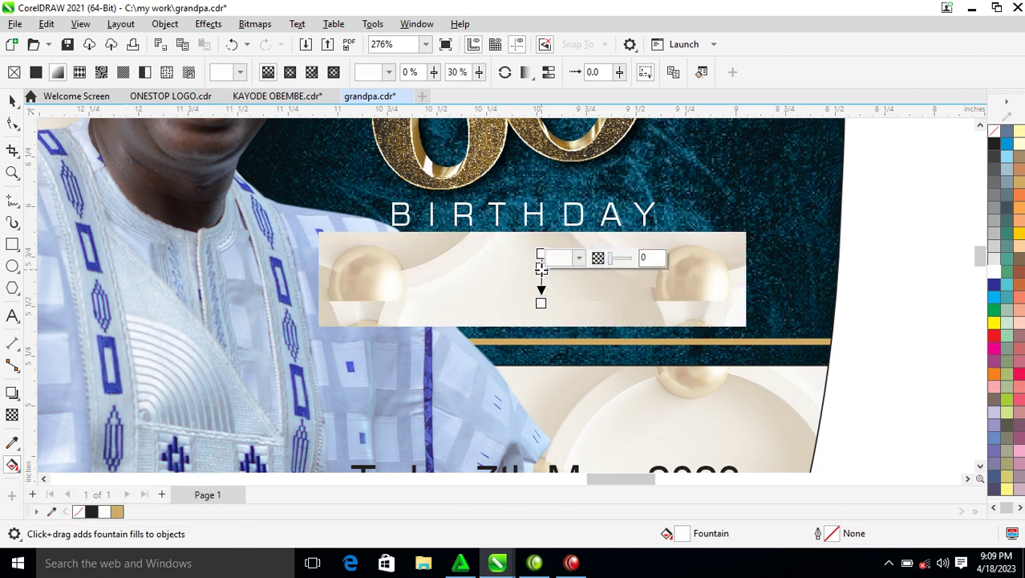
{"action": "left_click", "coordinate": [994, 143]}
{"action": "left_click_drag", "start_coordinate": [542, 269], "coordinate": [545, 333]}
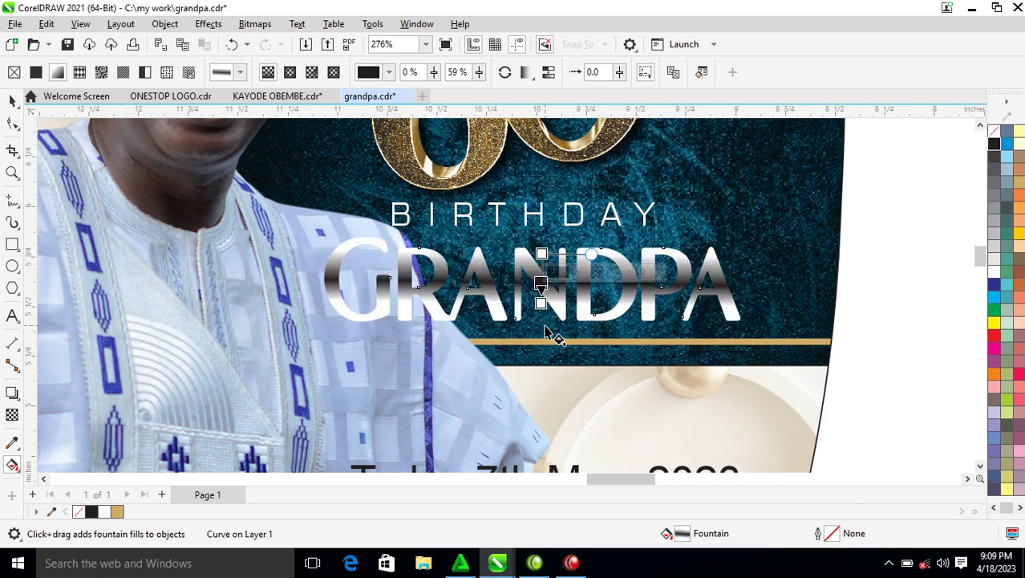
{"action": "left_click", "coordinate": [537, 287]}
{"action": "left_click_drag", "start_coordinate": [538, 287], "coordinate": [542, 320]}
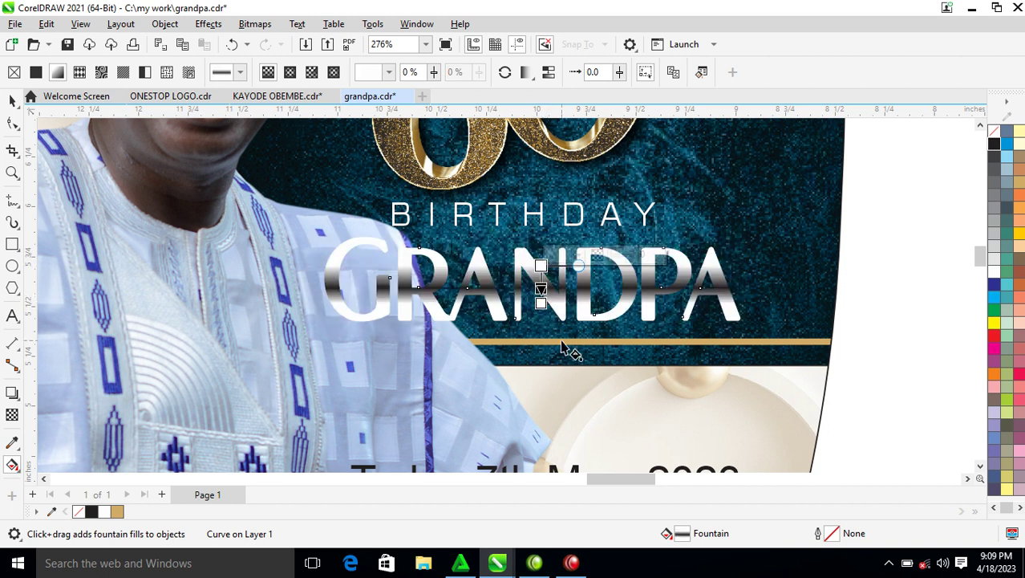
{"action": "key", "text": "space"}
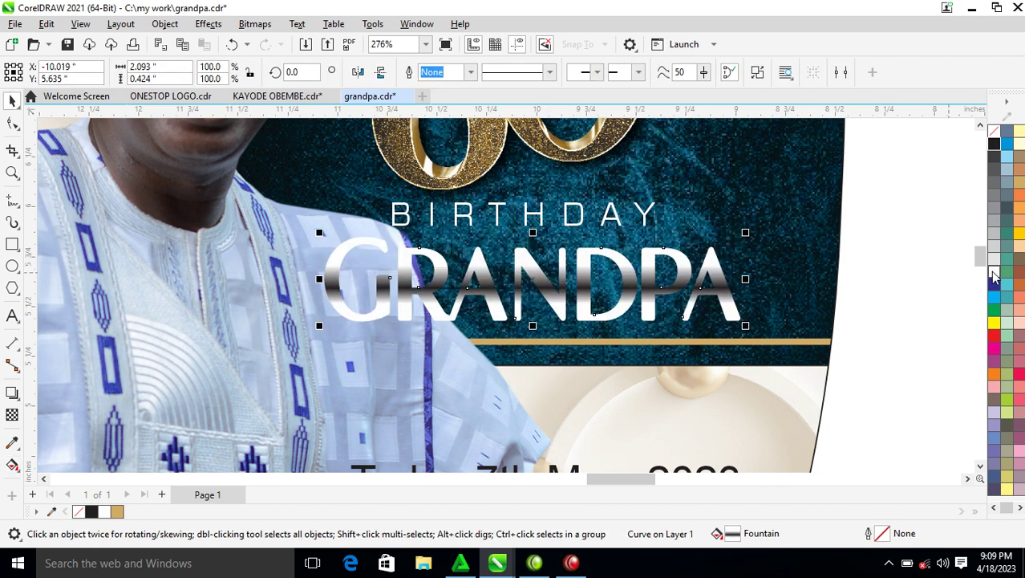
Give the gradient Grandpa lettering a white 1 pt outline that scales with the object and sits behind the fill.
{"action": "right_click", "coordinate": [994, 275]}
{"action": "left_click", "coordinate": [946, 282]}
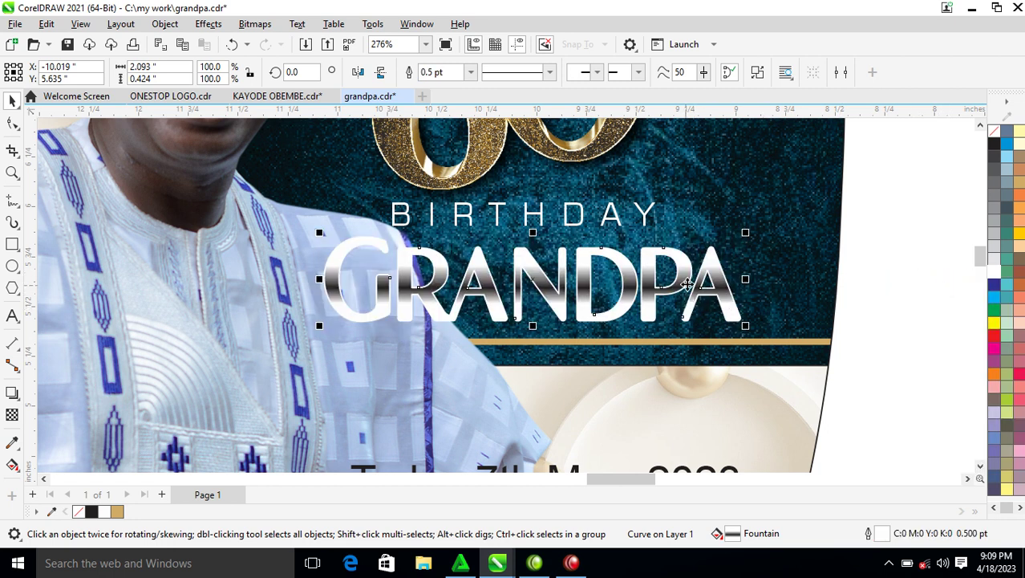
{"action": "key", "text": "F12"}
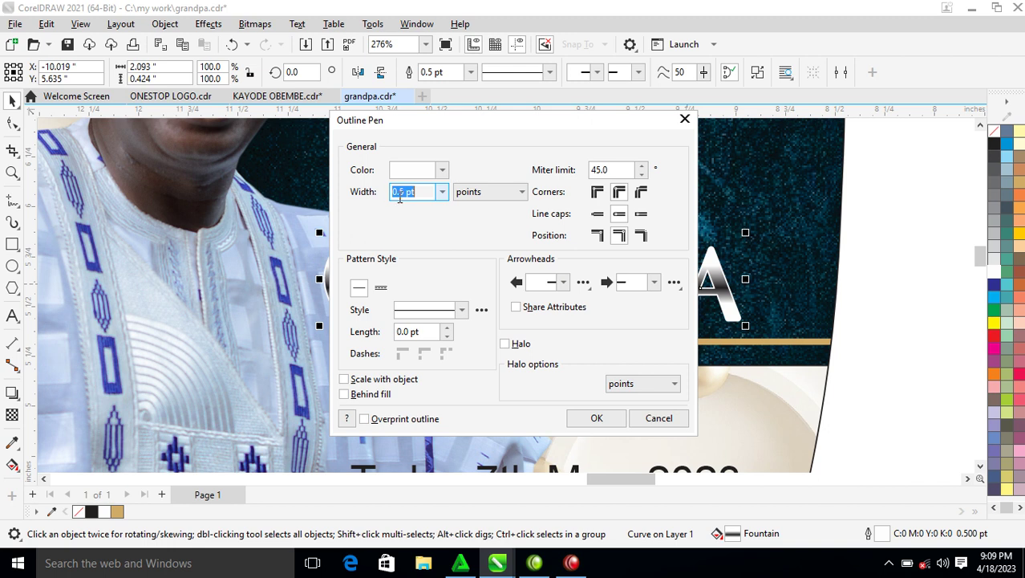
{"action": "type", "text": "1"}
{"action": "left_click", "coordinate": [345, 379]}
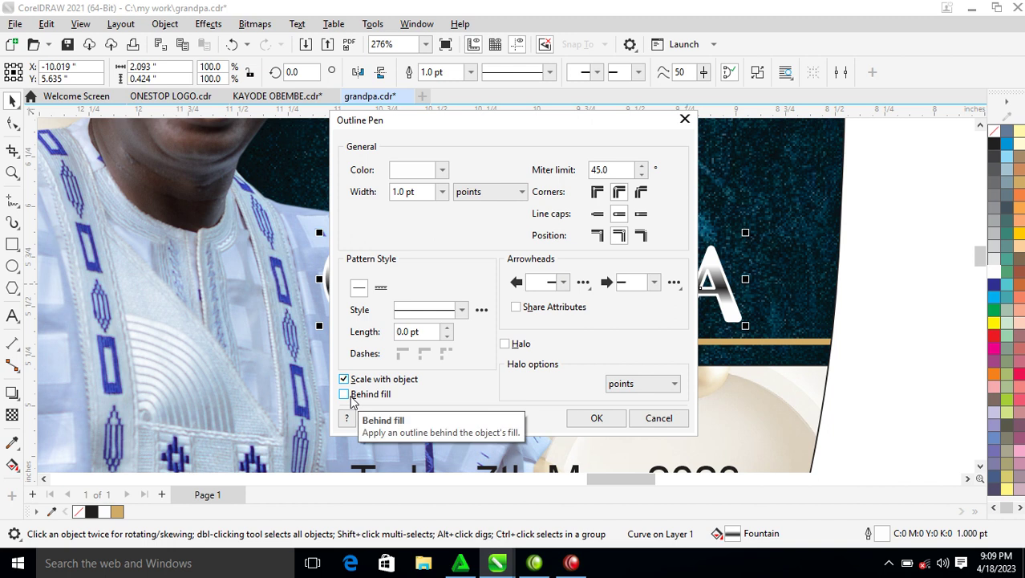
{"action": "left_click", "coordinate": [345, 394]}
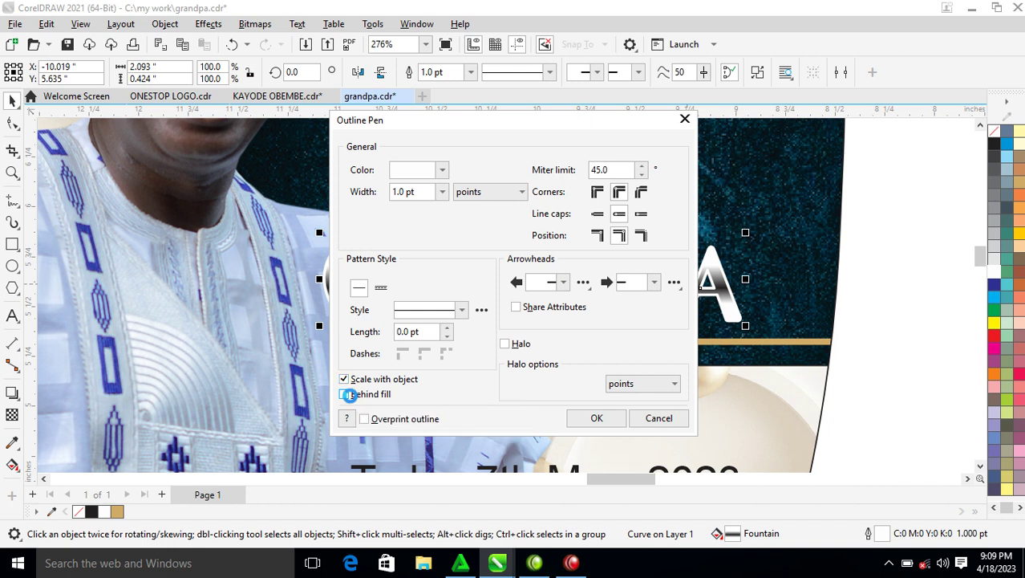
{"action": "left_click", "coordinate": [596, 421]}
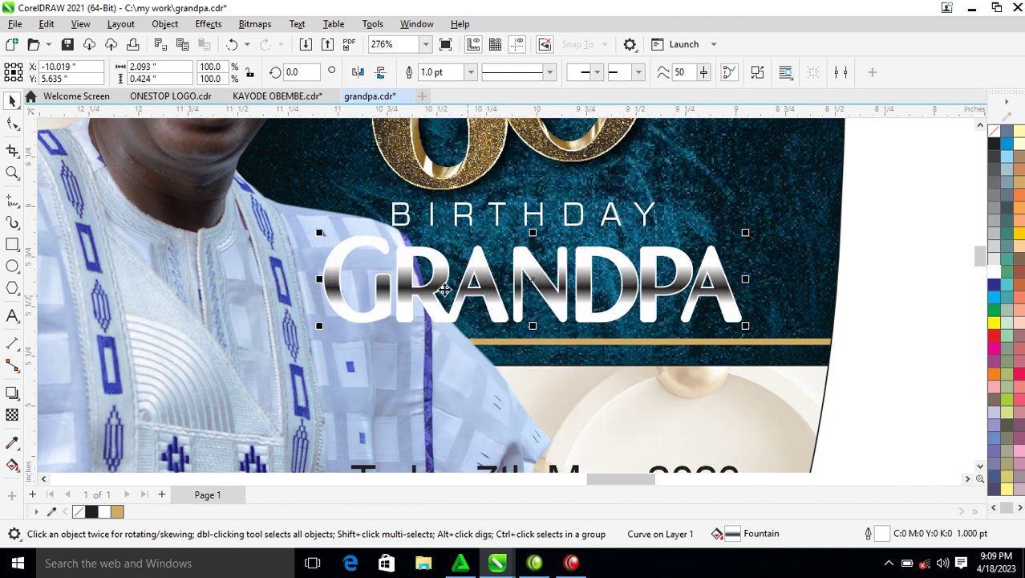
Cast a short downward drop shadow of opacity 80 from the Grandpa lettering and break the shadow apart from it.
{"action": "left_click", "coordinate": [11, 394]}
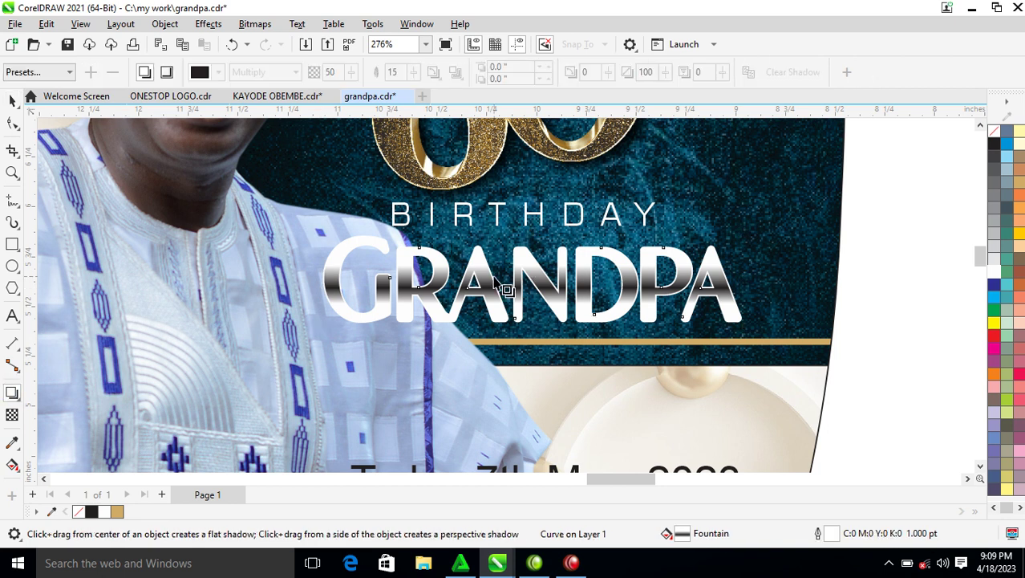
{"action": "left_click_drag", "start_coordinate": [545, 282], "coordinate": [545, 335]}
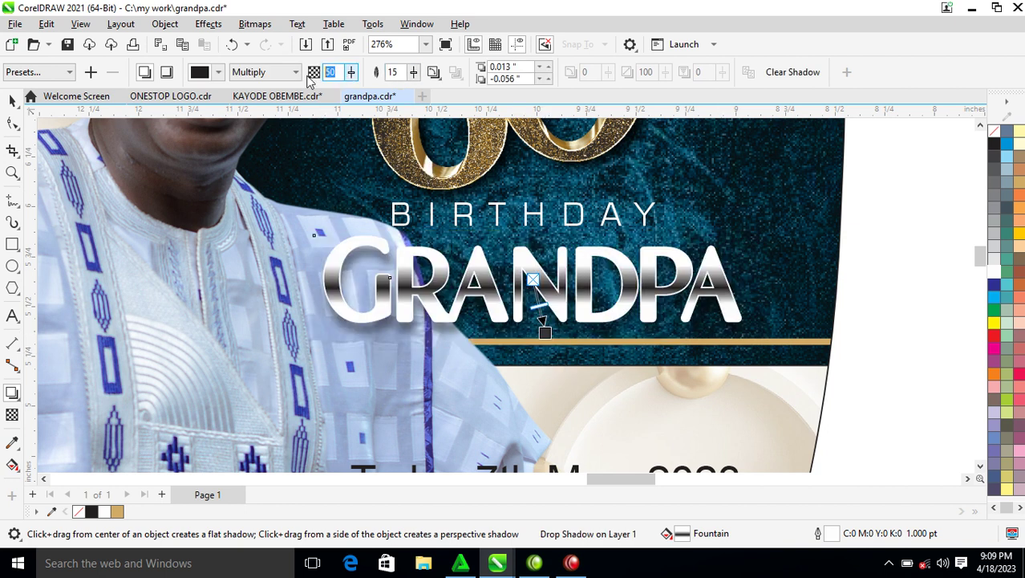
{"action": "type", "text": "8"}
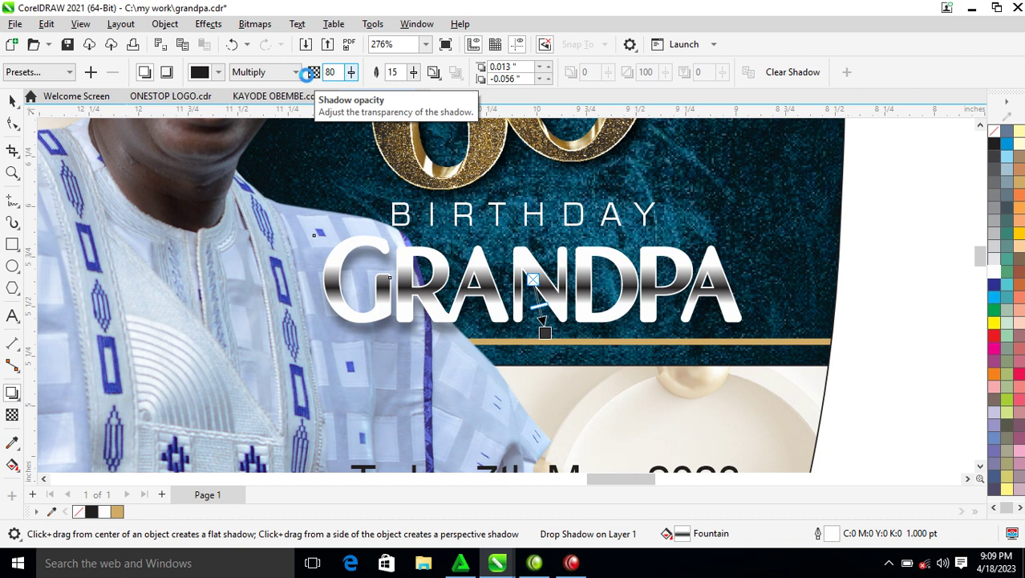
{"action": "left_click", "coordinate": [166, 24]}
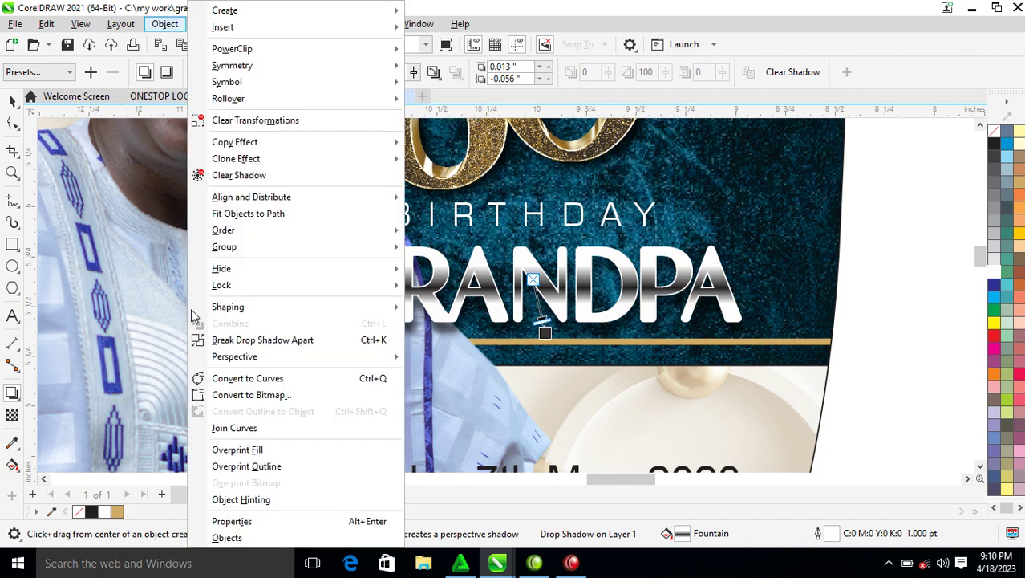
{"action": "left_click", "coordinate": [258, 340]}
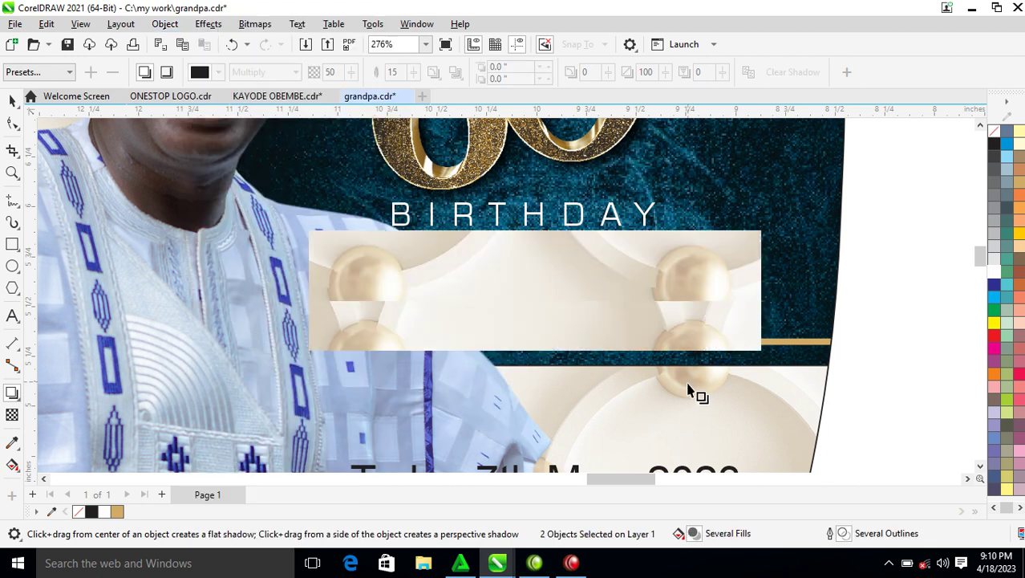
Move the Courtesy line down and left across the gown, and move the date line up to just below the blue banner.
{"action": "scroll", "coordinate": [697, 356], "scroll_direction": "down", "scroll_amount": 5}
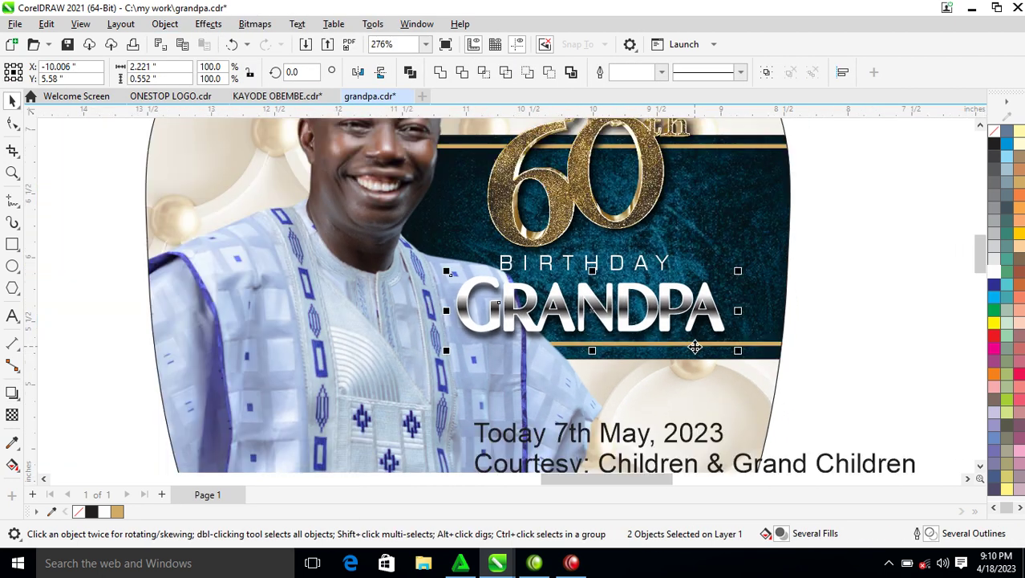
{"action": "key", "text": "z"}
{"action": "left_click_drag", "start_coordinate": [472, 174], "coordinate": [830, 455]}
{"action": "left_click_drag", "start_coordinate": [353, 244], "coordinate": [660, 389]}
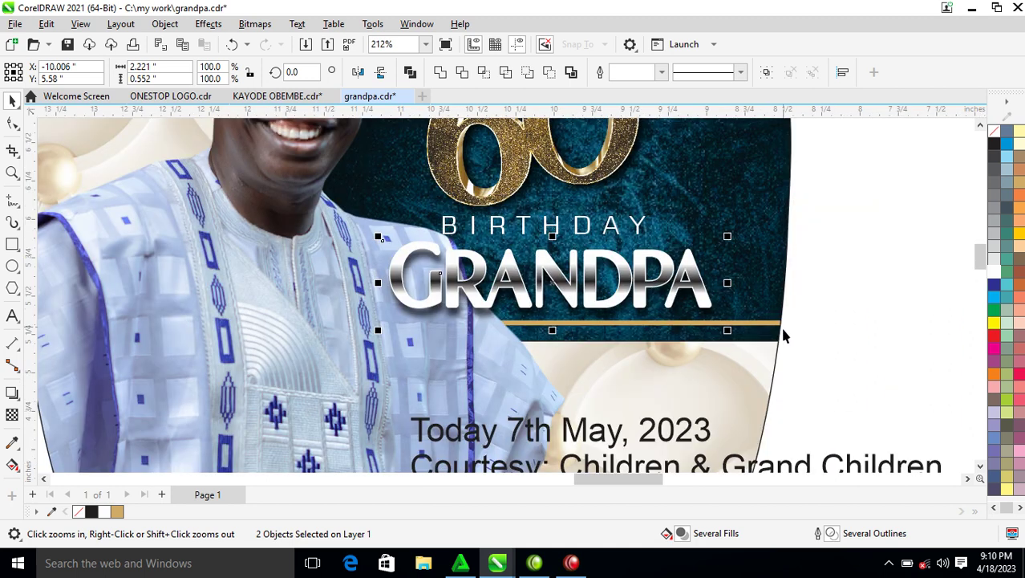
{"action": "right_click", "coordinate": [709, 401]}
{"action": "left_click_drag", "start_coordinate": [478, 233], "coordinate": [734, 448]}
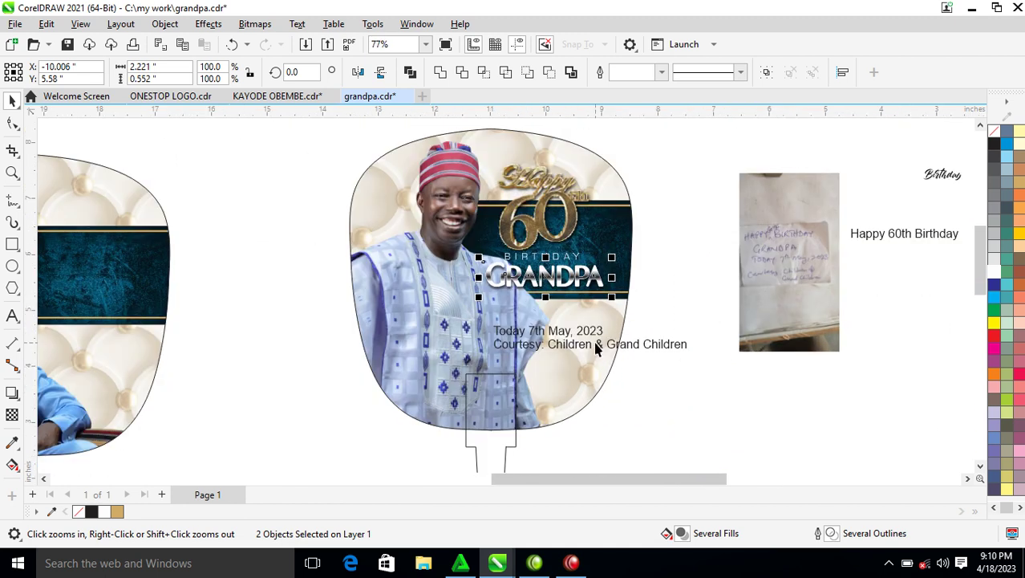
{"action": "left_click_drag", "start_coordinate": [631, 351], "coordinate": [555, 360]}
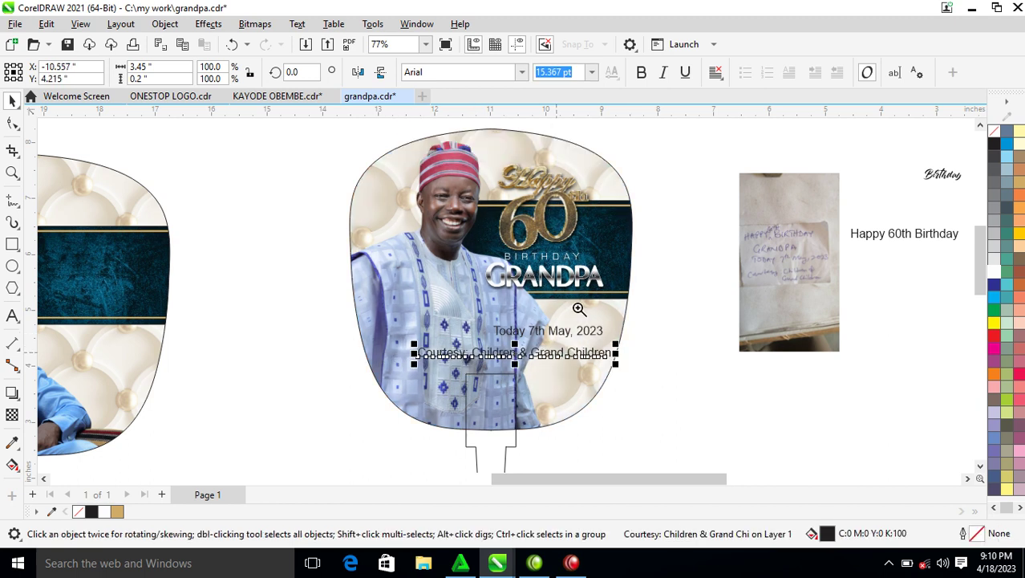
{"action": "left_click", "coordinate": [614, 362]}
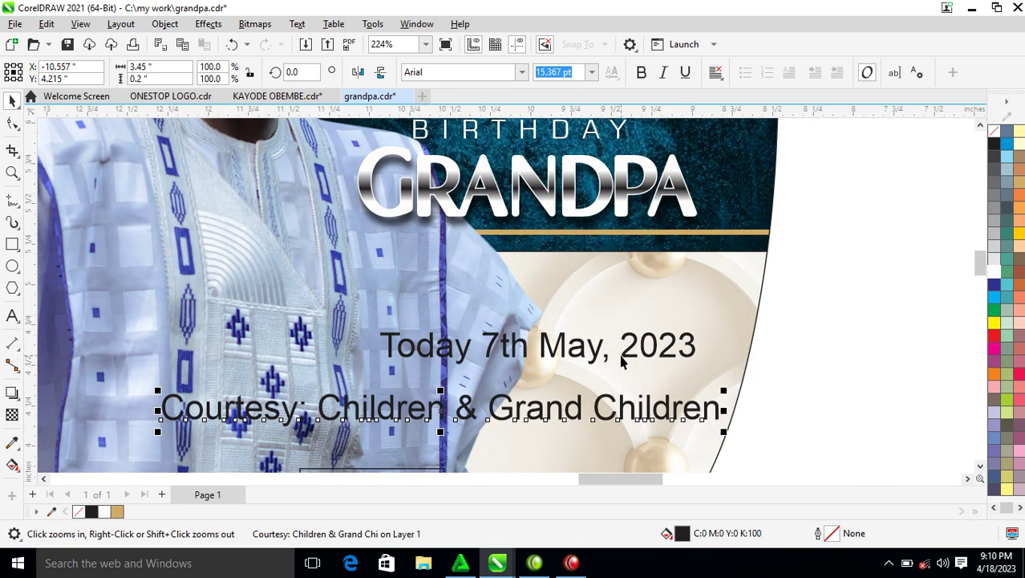
{"action": "key", "text": "space"}
{"action": "left_click_drag", "start_coordinate": [655, 349], "coordinate": [743, 285]}
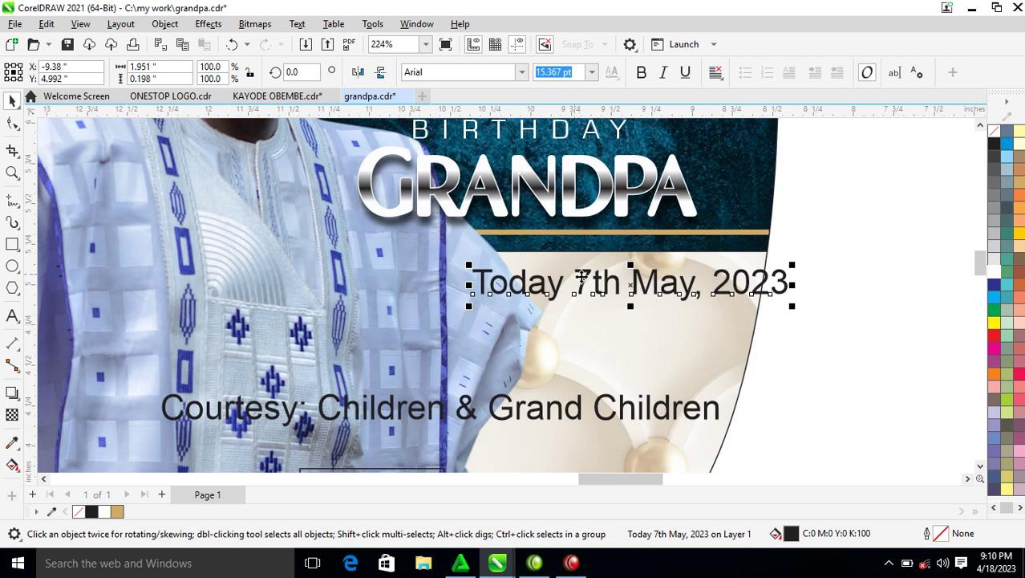
Set the font of the "Today 7th May, 2023" text to Square721 BT.
{"action": "scroll", "coordinate": [579, 274], "scroll_direction": "down", "scroll_amount": 5}
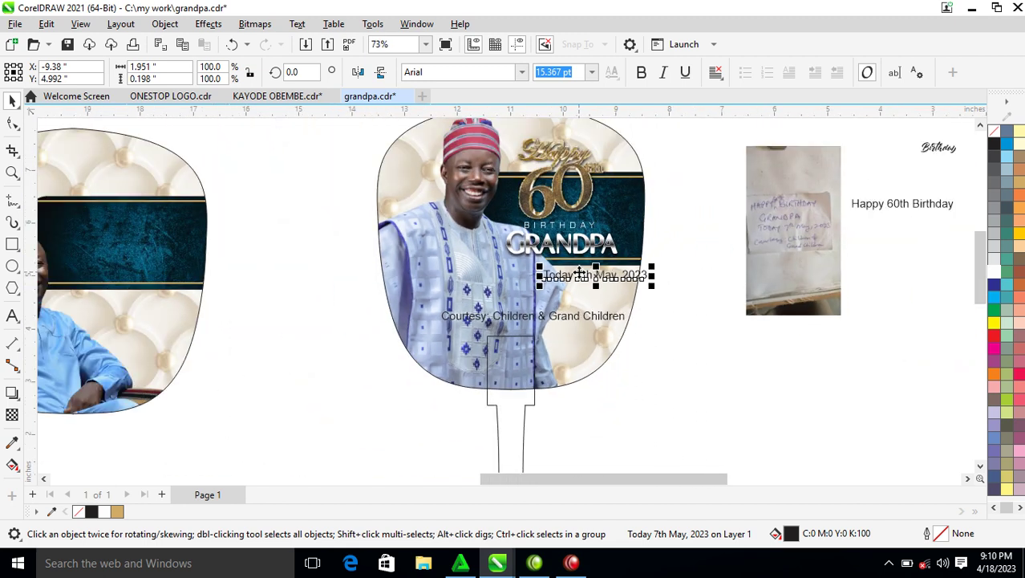
{"action": "key", "text": "space"}
{"action": "scroll", "coordinate": [607, 291], "scroll_direction": "up", "scroll_amount": 4}
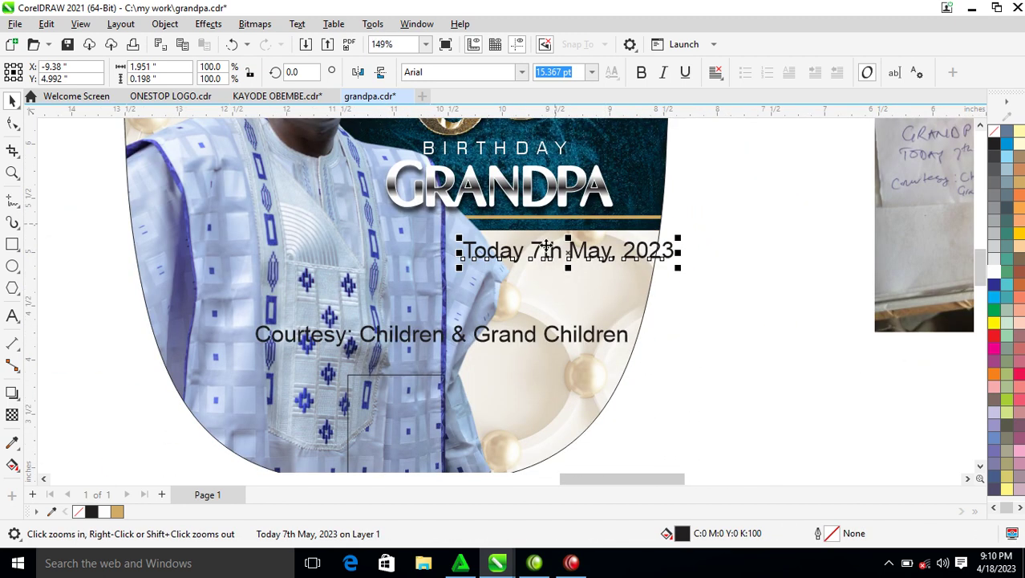
{"action": "left_click", "coordinate": [522, 72]}
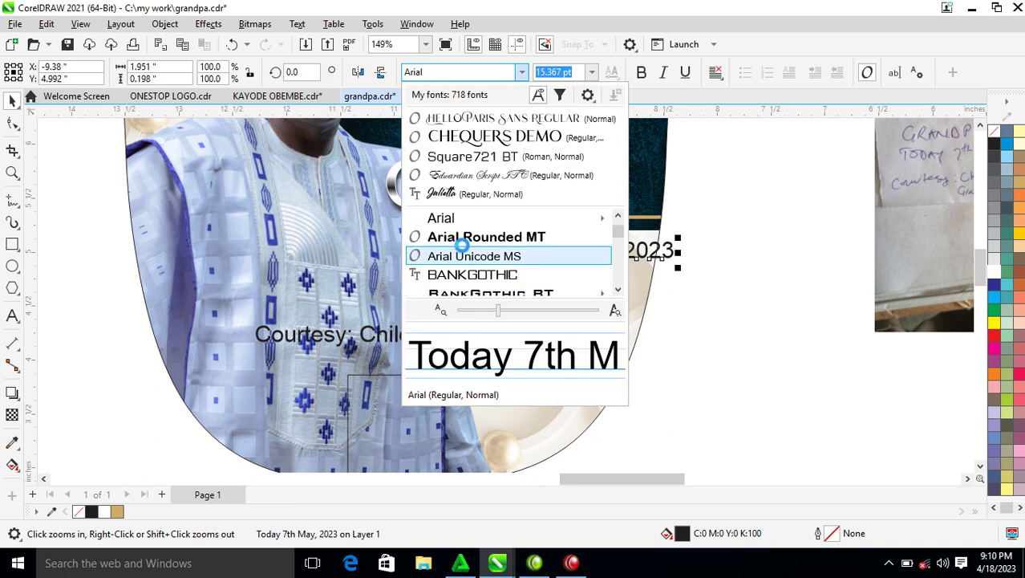
{"action": "left_click", "coordinate": [474, 157]}
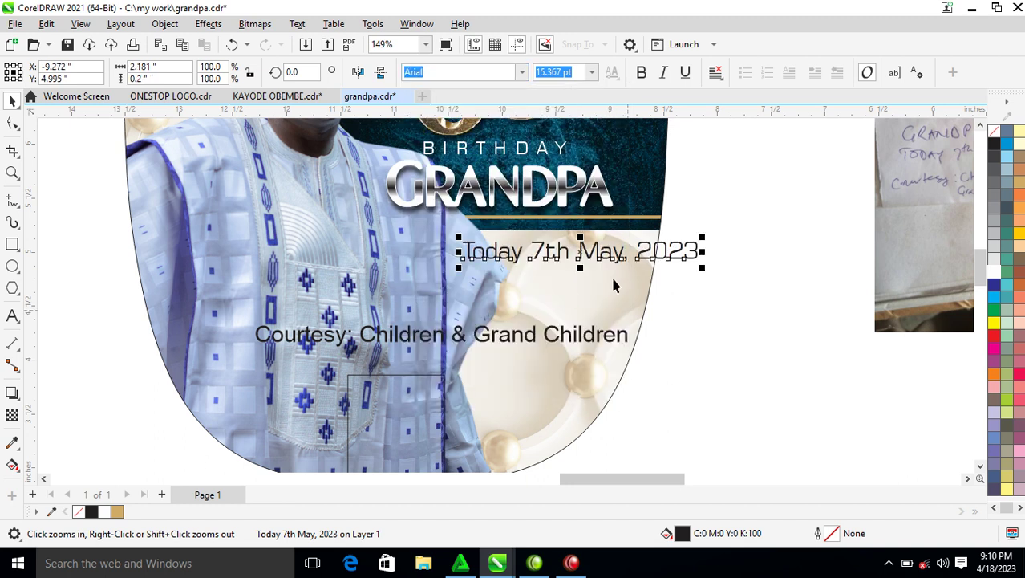
Break the date text into four lines reading Today, 7th, May and 2023, and remove the comma after May.
{"action": "double_click", "coordinate": [533, 252]}
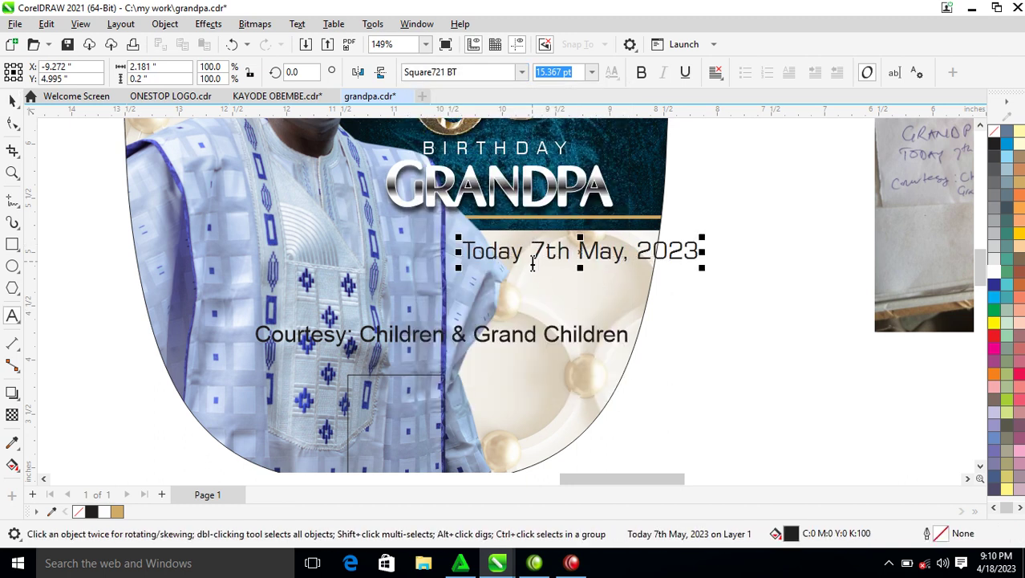
{"action": "key", "text": "Return"}
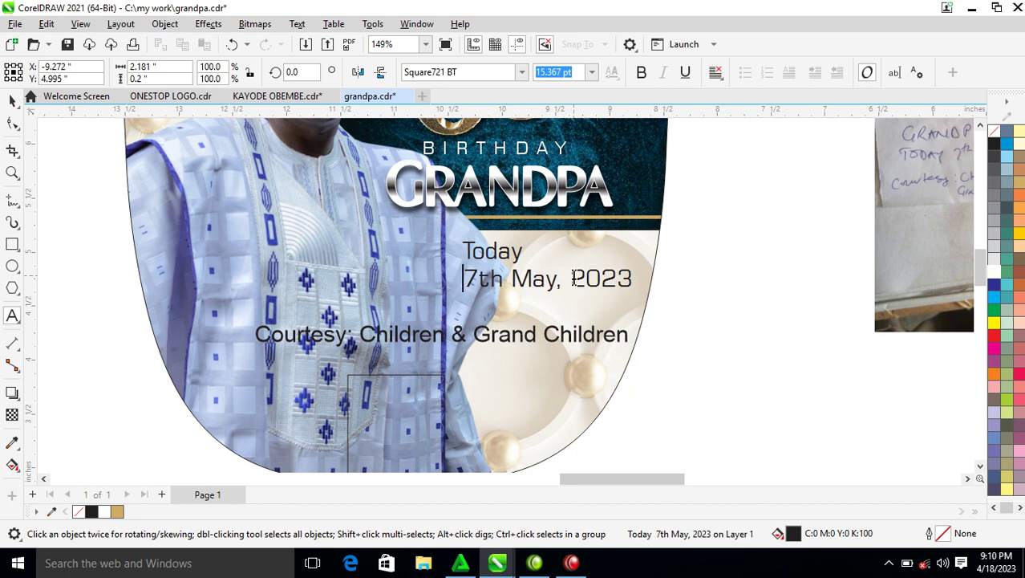
{"action": "key", "text": "Return"}
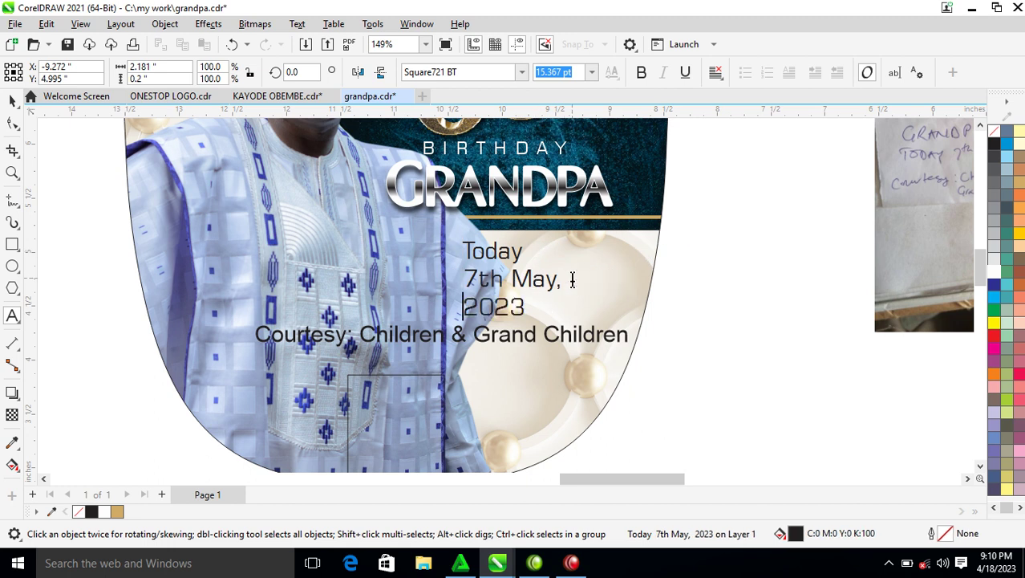
{"action": "left_click", "coordinate": [515, 278]}
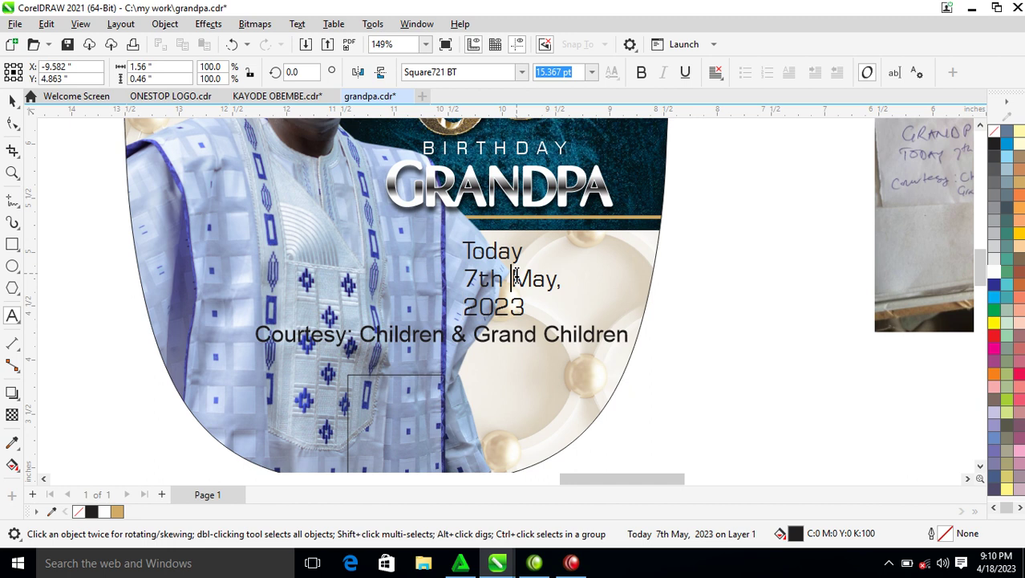
{"action": "key", "text": "Return"}
{"action": "left_click_drag", "start_coordinate": [510, 308], "coordinate": [552, 298]}
{"action": "key", "text": "BackSpace"}
{"action": "key", "text": "ctrl+space"}
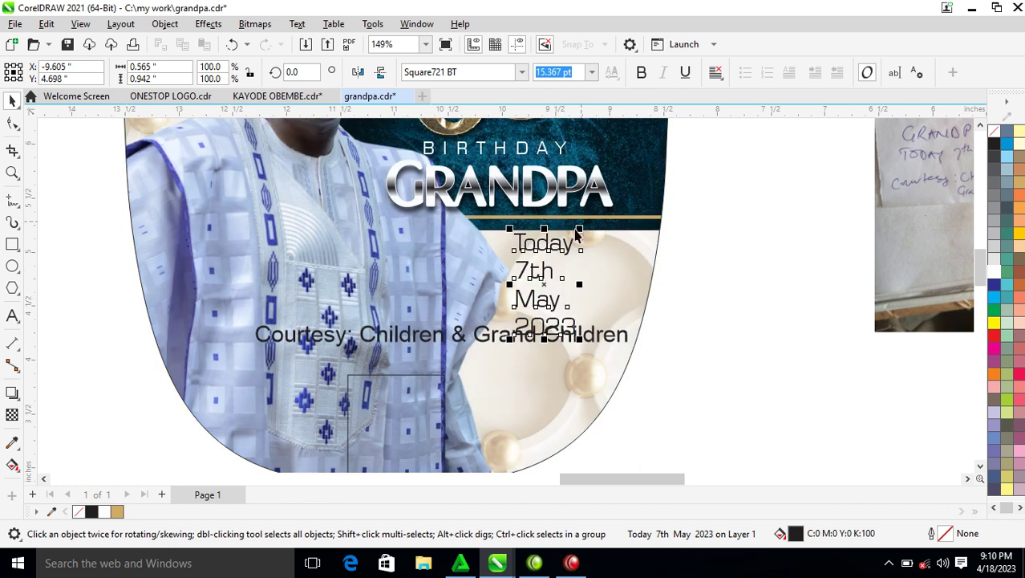
Change the case of the whole four-line date text to UPPERCASE.
{"action": "double_click", "coordinate": [571, 246]}
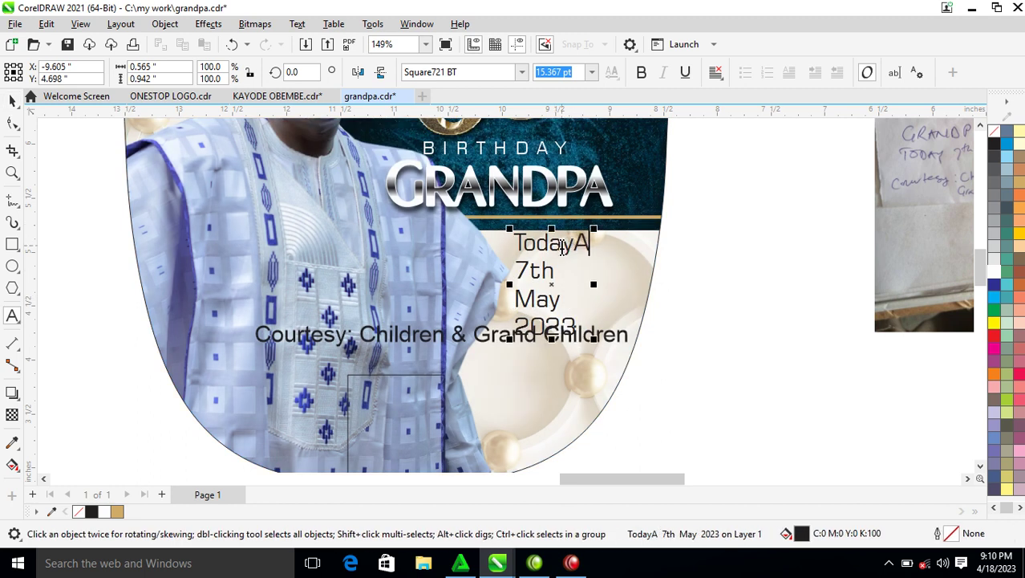
{"action": "key", "text": "ctrl+a"}
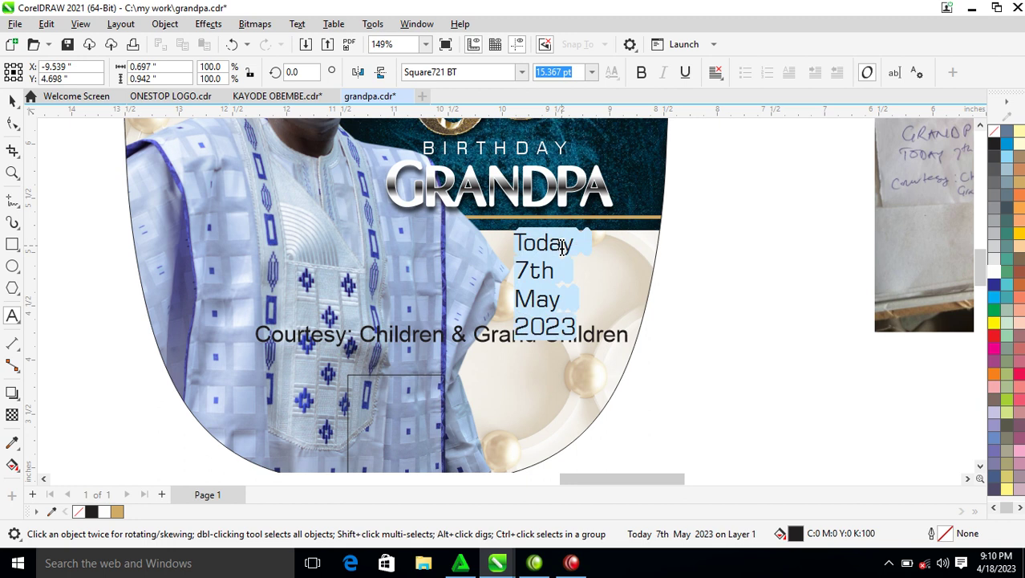
{"action": "key", "text": "shift+F3"}
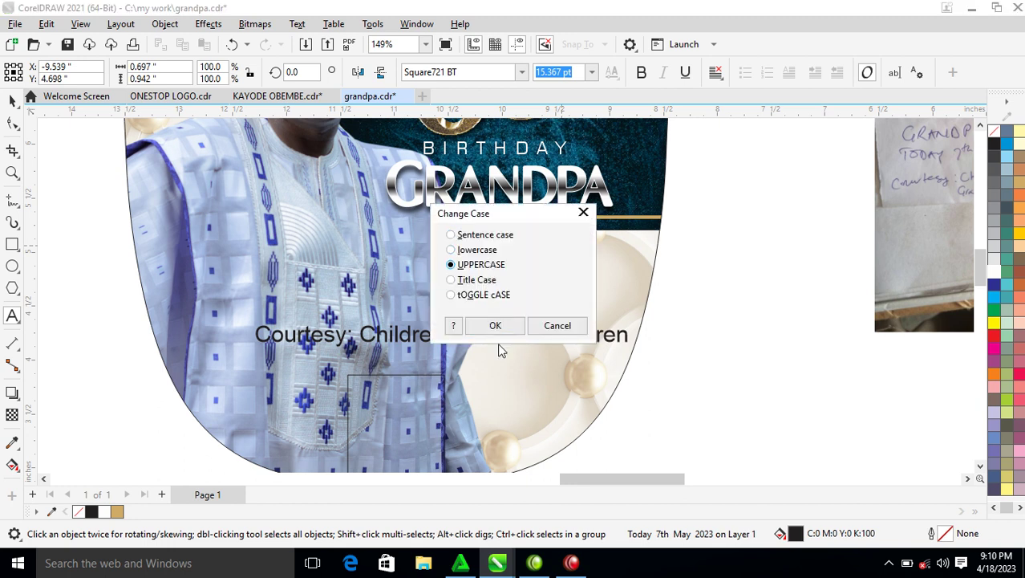
{"action": "left_click", "coordinate": [495, 325]}
{"action": "key", "text": "ctrl+space"}
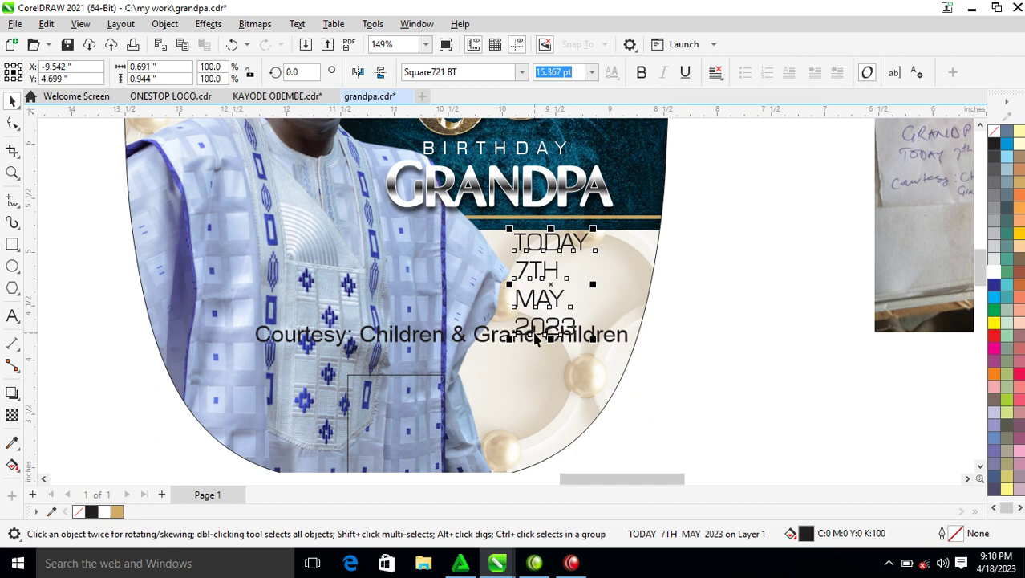
Tighten the line spacing of the four-line date text and align its lines to the right.
{"action": "left_click", "coordinate": [12, 123]}
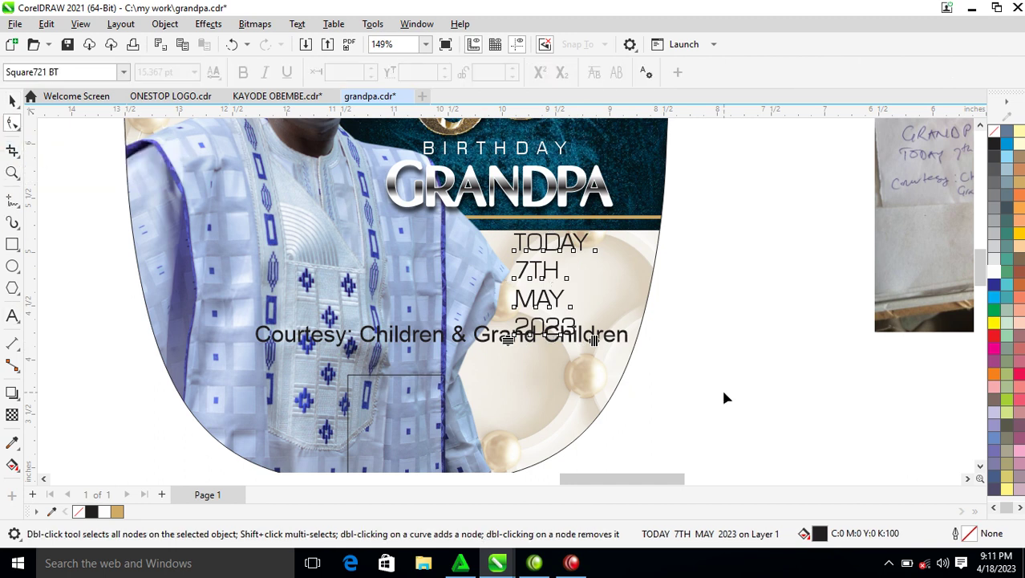
{"action": "left_click_drag", "start_coordinate": [511, 339], "coordinate": [509, 316]}
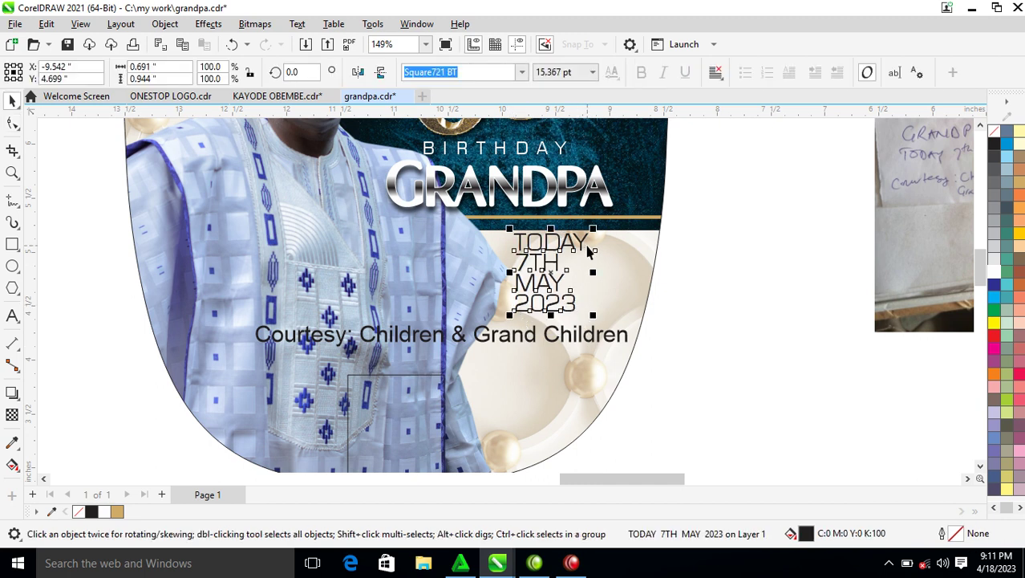
{"action": "left_click", "coordinate": [716, 73]}
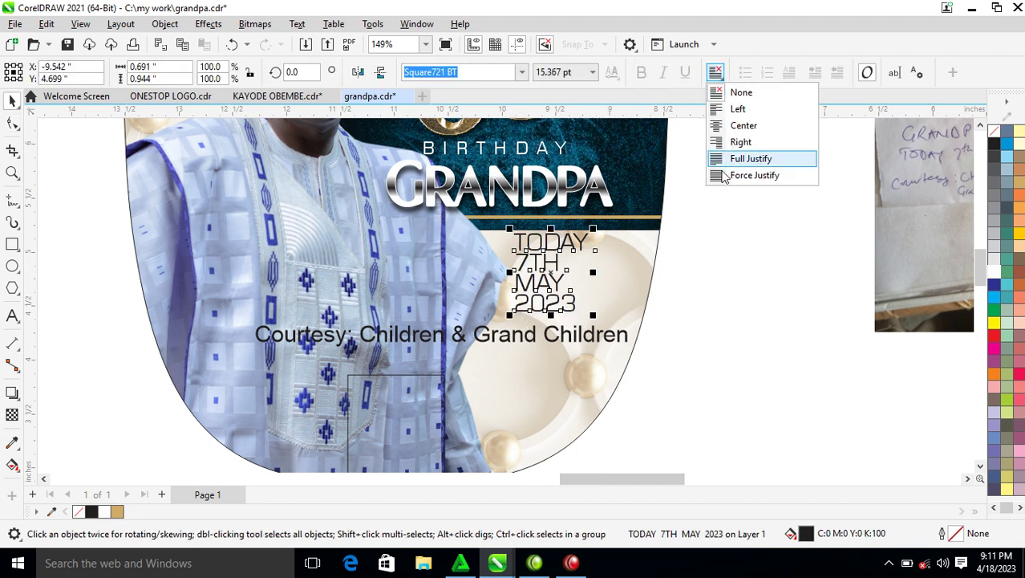
{"action": "left_click", "coordinate": [741, 142]}
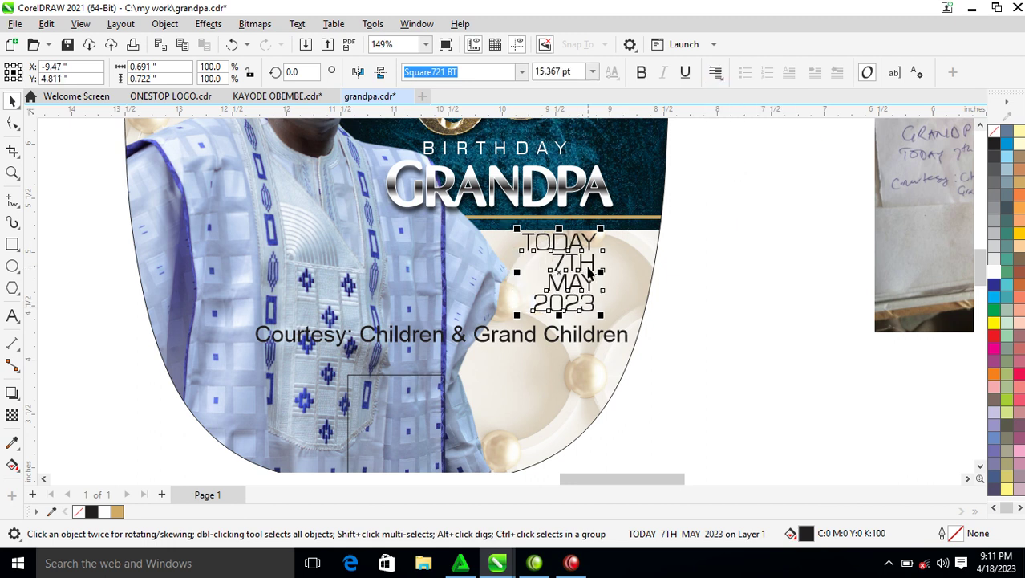
Thicken the date text with a black outline and place it on the cushion background below the banner's gold line.
{"action": "left_click_drag", "start_coordinate": [595, 262], "coordinate": [605, 286]}
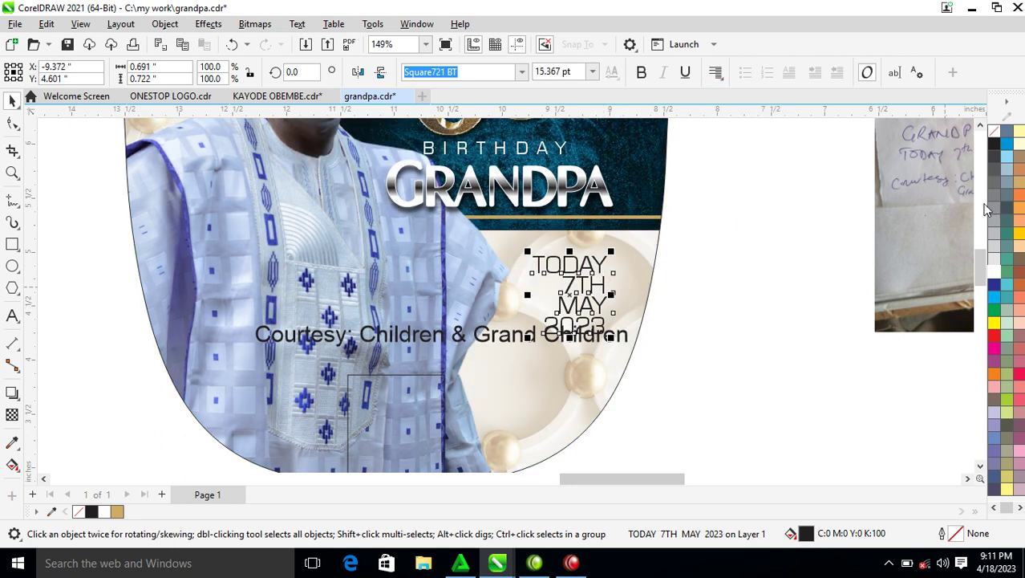
{"action": "right_click", "coordinate": [996, 144]}
{"action": "left_click", "coordinate": [965, 153]}
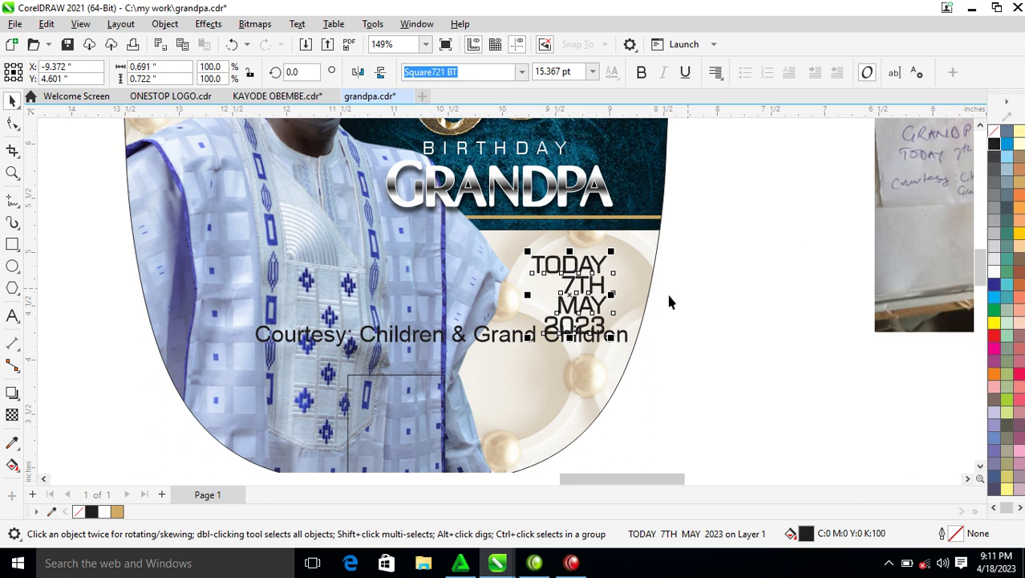
{"action": "left_click_drag", "start_coordinate": [602, 265], "coordinate": [613, 252]}
Break the courtesy text into the lines Courtesy:, Children, & Grand and Children, and move it onto the lower left of the gown.
{"action": "left_click_drag", "start_coordinate": [465, 336], "coordinate": [464, 347]}
{"action": "double_click", "coordinate": [456, 344]}
{"action": "left_click", "coordinate": [359, 345]}
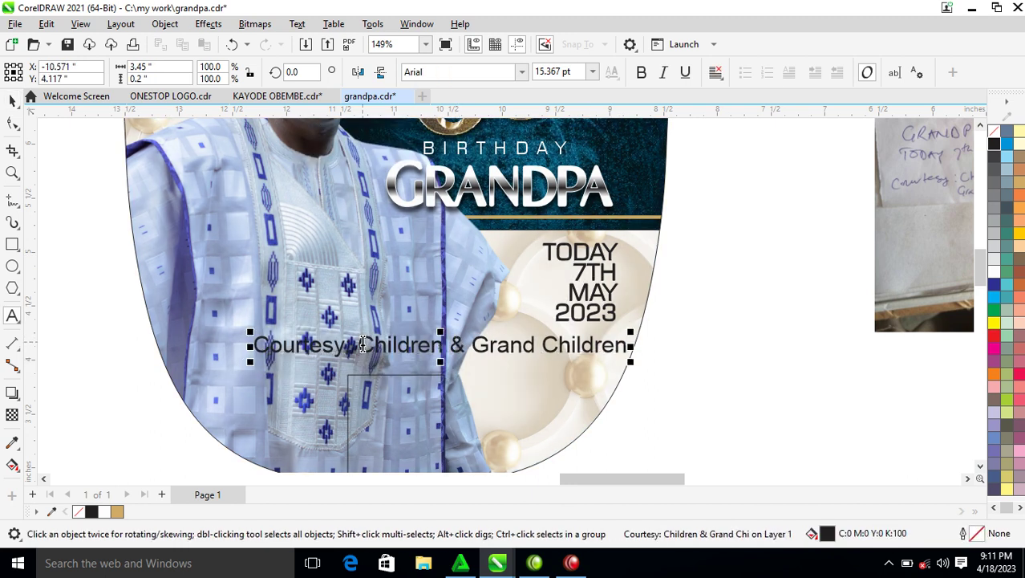
{"action": "key", "text": "Return"}
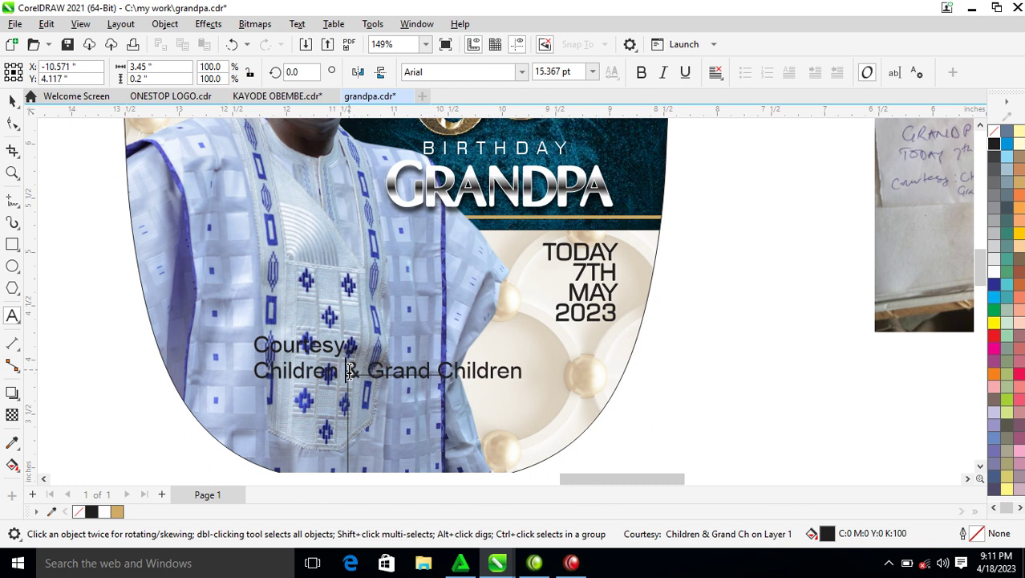
{"action": "left_click", "coordinate": [350, 371]}
{"action": "key", "text": "Return"}
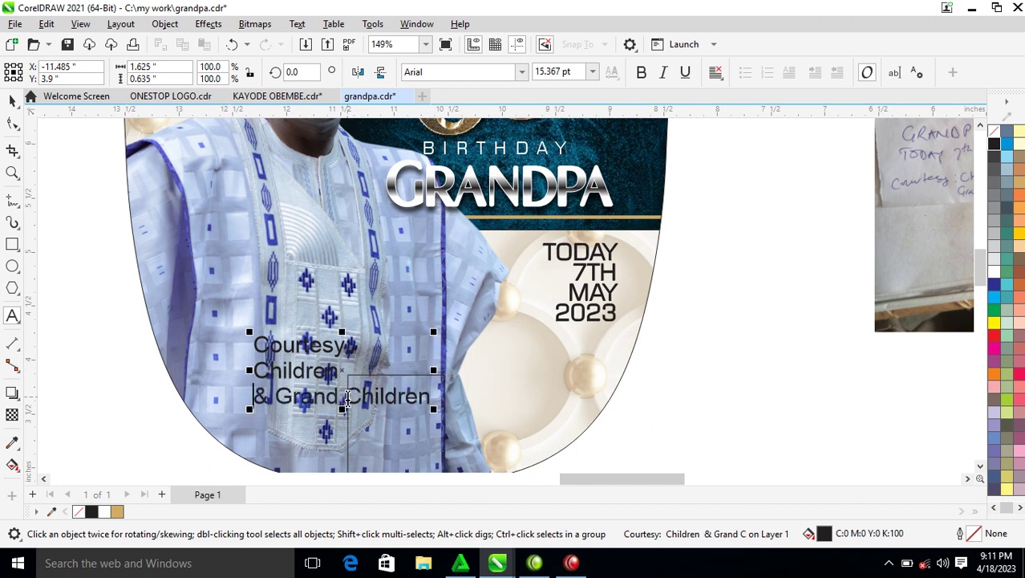
{"action": "left_click", "coordinate": [347, 399]}
{"action": "key", "text": "Return"}
{"action": "key", "text": "ctrl+space"}
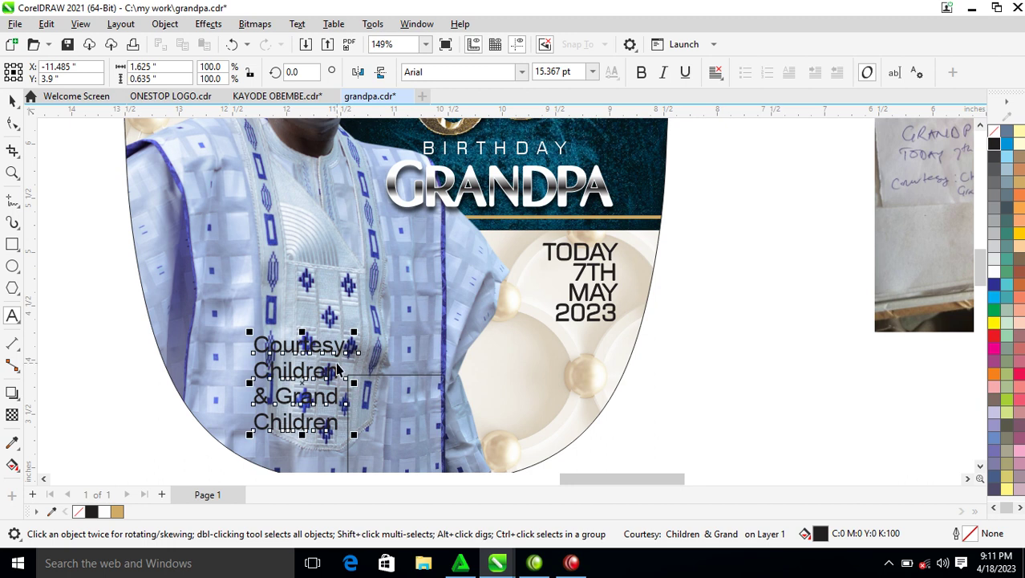
{"action": "left_click_drag", "start_coordinate": [345, 349], "coordinate": [299, 305]}
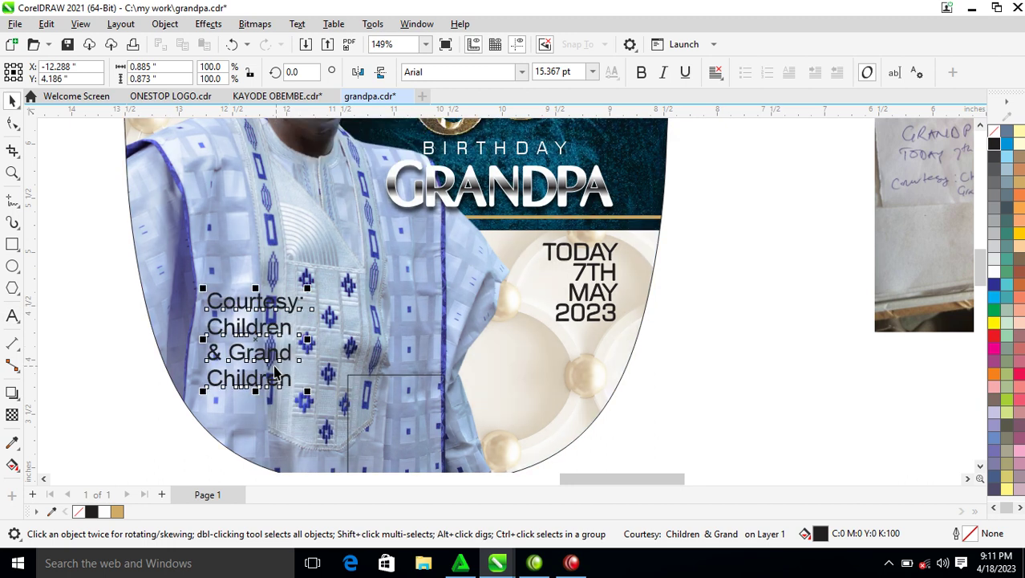
Draw a rectangle about 0.95 by 1.86 inches over the courtesy text and fill it with dark teal sampled from the banner.
{"action": "left_click", "coordinate": [12, 244]}
{"action": "left_click_drag", "start_coordinate": [193, 292], "coordinate": [299, 450]}
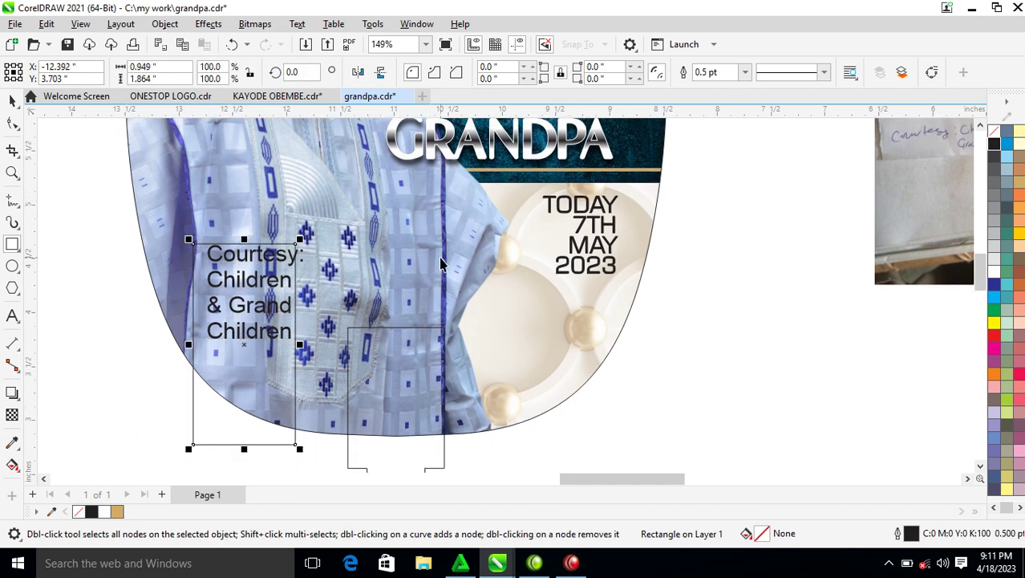
{"action": "key", "text": "space"}
{"action": "left_click", "coordinate": [12, 440]}
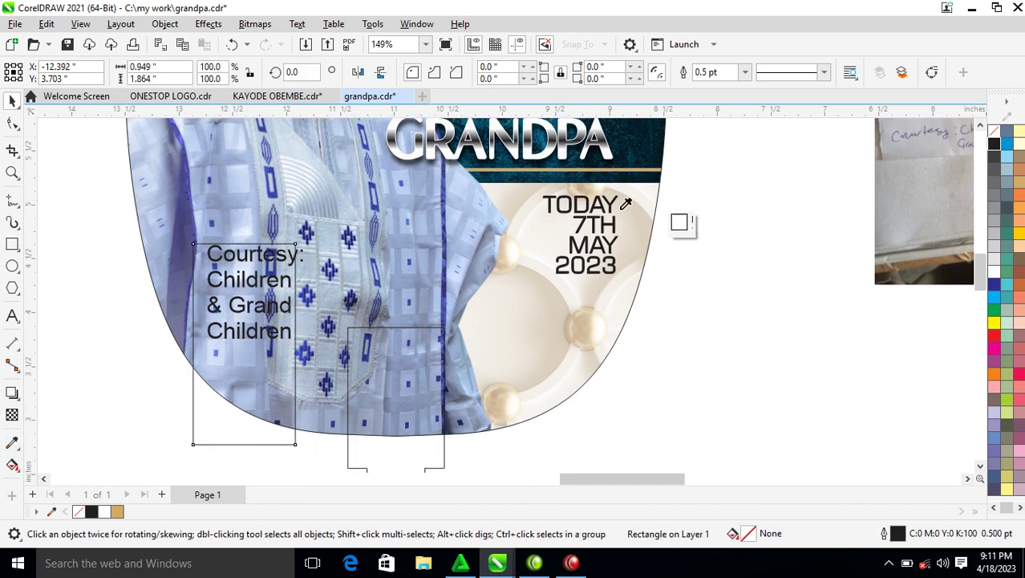
{"action": "left_click", "coordinate": [597, 155]}
{"action": "left_click", "coordinate": [252, 393]}
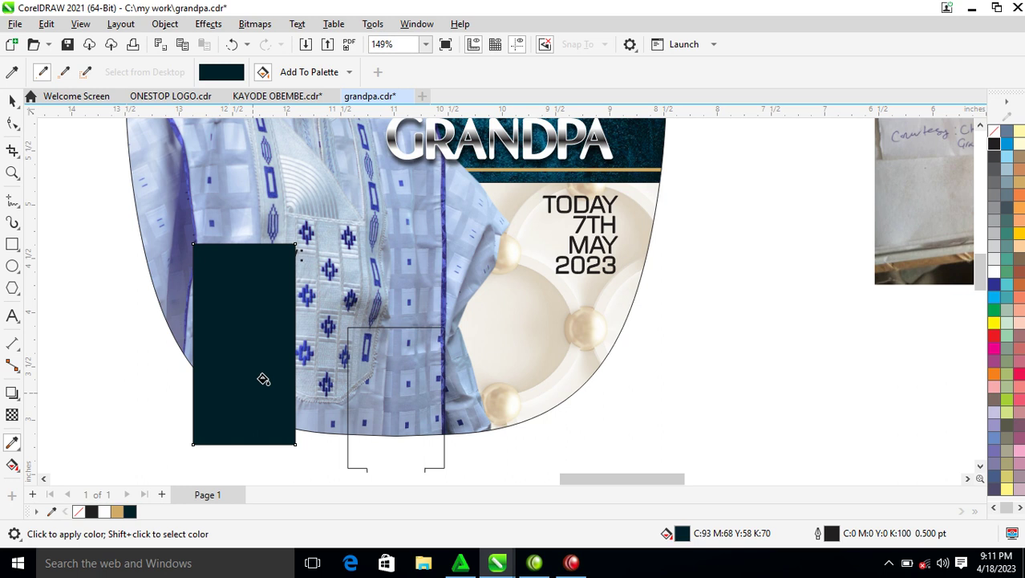
{"action": "key", "text": "space"}
Round all four corners of the dark teal rectangle to a radius of about 0.18 inches.
{"action": "left_click", "coordinate": [16, 125]}
{"action": "left_click_drag", "start_coordinate": [296, 248], "coordinate": [299, 276]}
{"action": "key", "text": "space"}
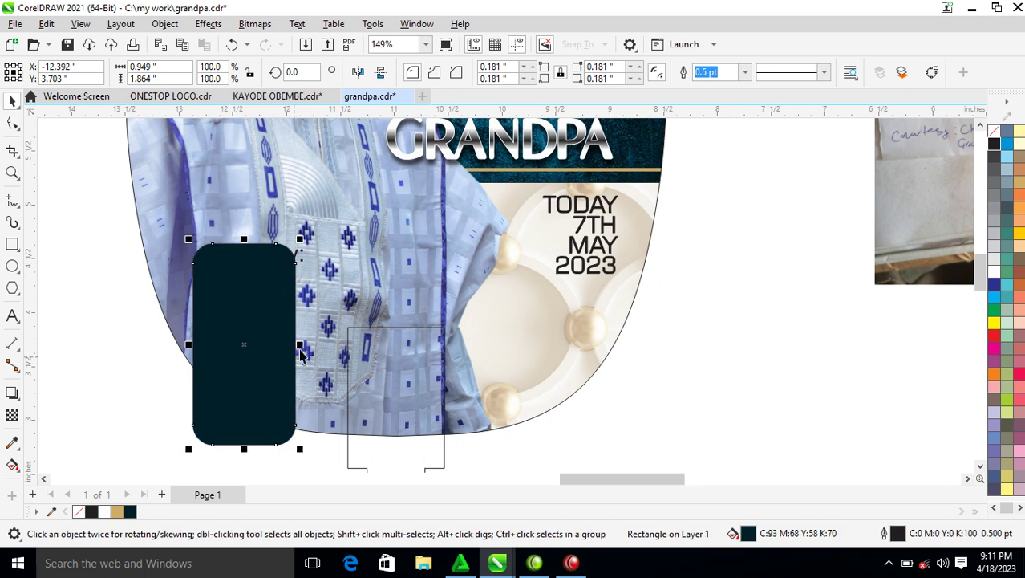
Widen the dark teal rounded rectangle and place a smaller copy about 1.04 by 1.64 inches centred inside it.
{"action": "left_click_drag", "start_coordinate": [301, 353], "coordinate": [318, 359]}
{"action": "left_click_drag", "start_coordinate": [315, 250], "coordinate": [322, 268]}
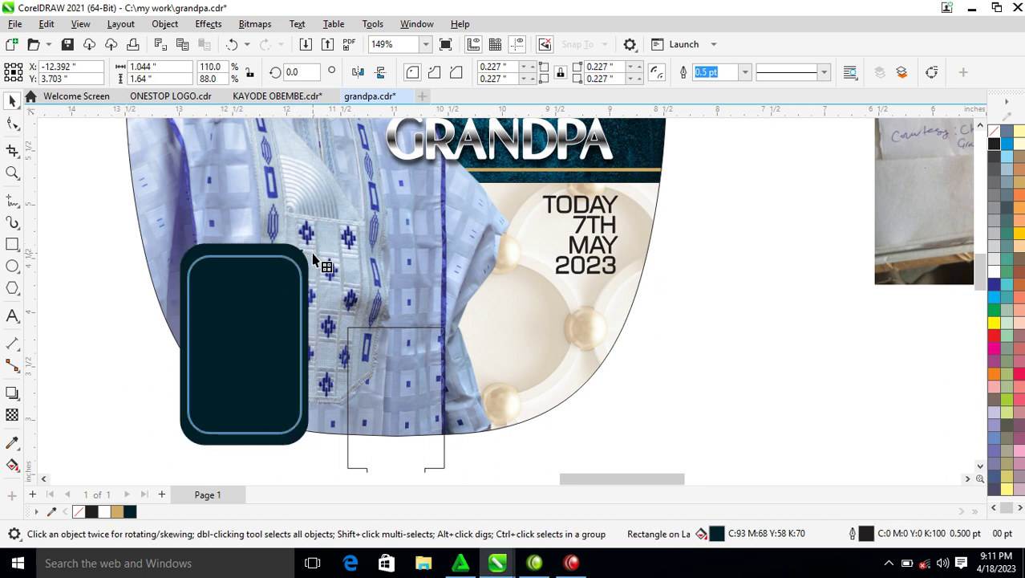
{"action": "right_click", "coordinate": [317, 267]}
{"action": "left_click", "coordinate": [243, 282]}
{"action": "left_click", "coordinate": [243, 282], "text": "ctrl"}
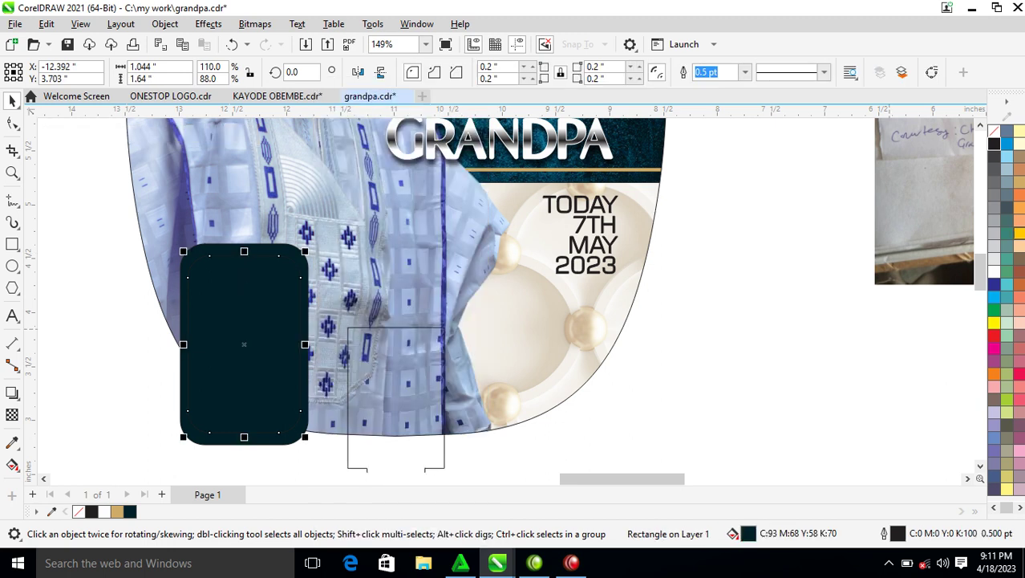
Give the inner rounded rectangle a 2 pt white outline and stretch its height to about 1.72 inches.
{"action": "right_click", "coordinate": [995, 277]}
{"action": "left_click", "coordinate": [959, 281]}
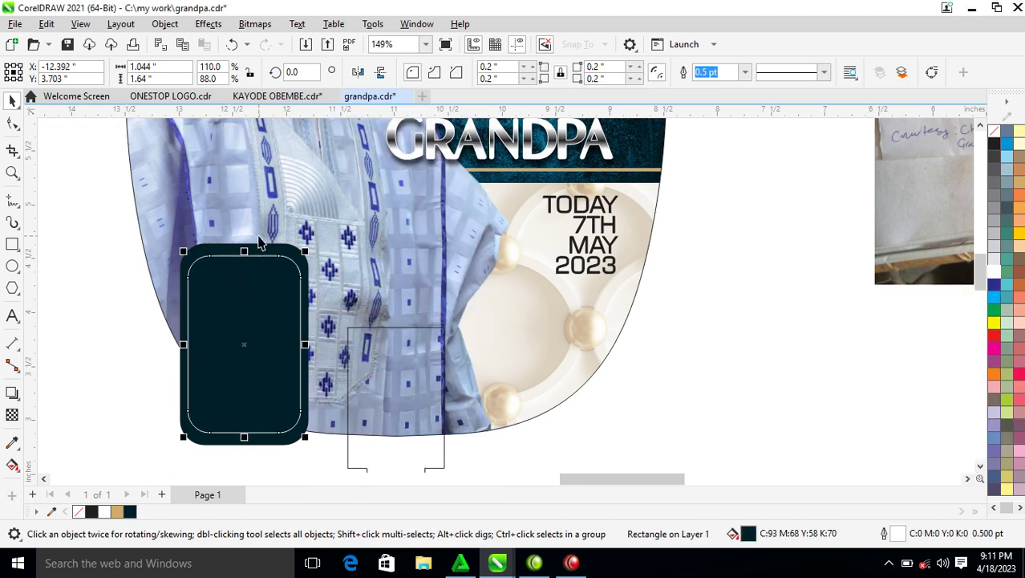
{"action": "left_click_drag", "start_coordinate": [244, 252], "coordinate": [250, 252]}
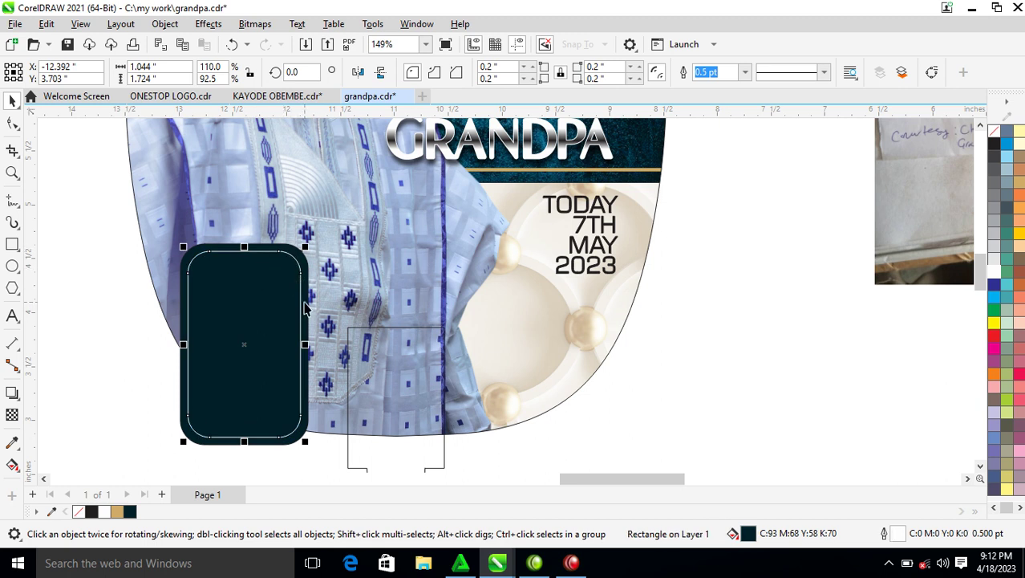
{"action": "key", "text": "F12"}
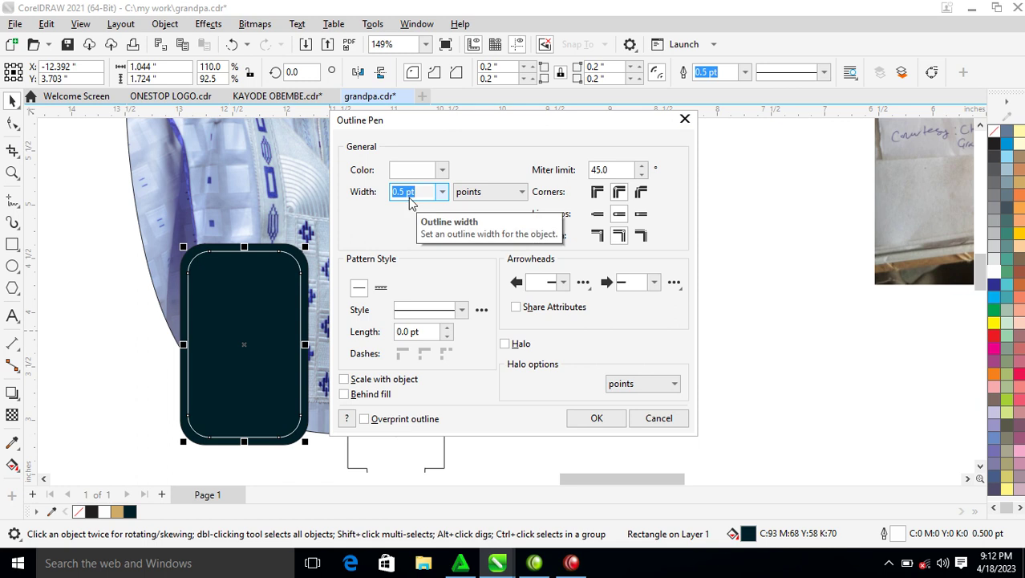
{"action": "type", "text": "2"}
{"action": "key", "text": "Return"}
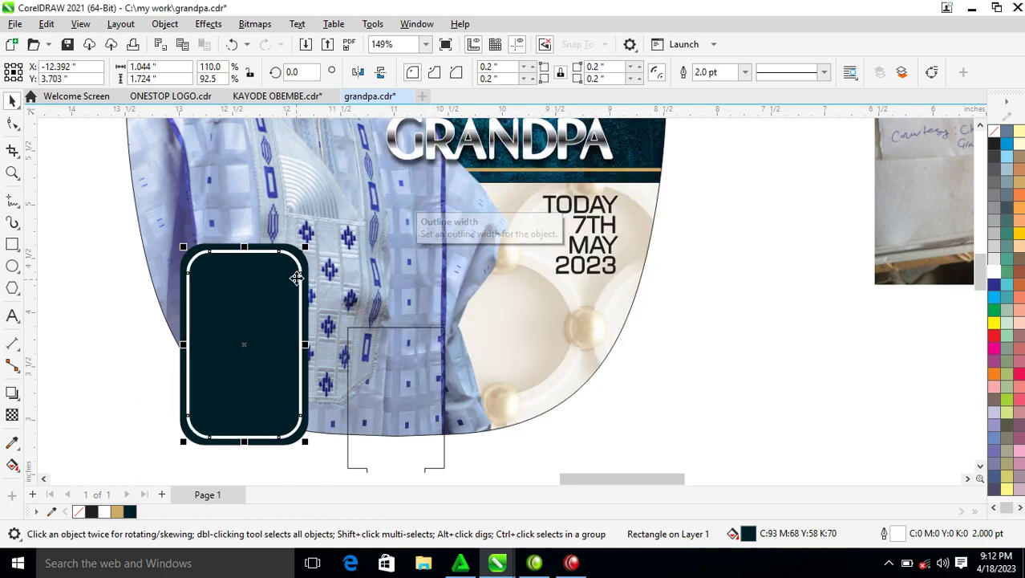
PowerClip the white-outlined rectangle inside the dark teal panel and nudge it into an even inset.
{"action": "right_click", "coordinate": [302, 261]}
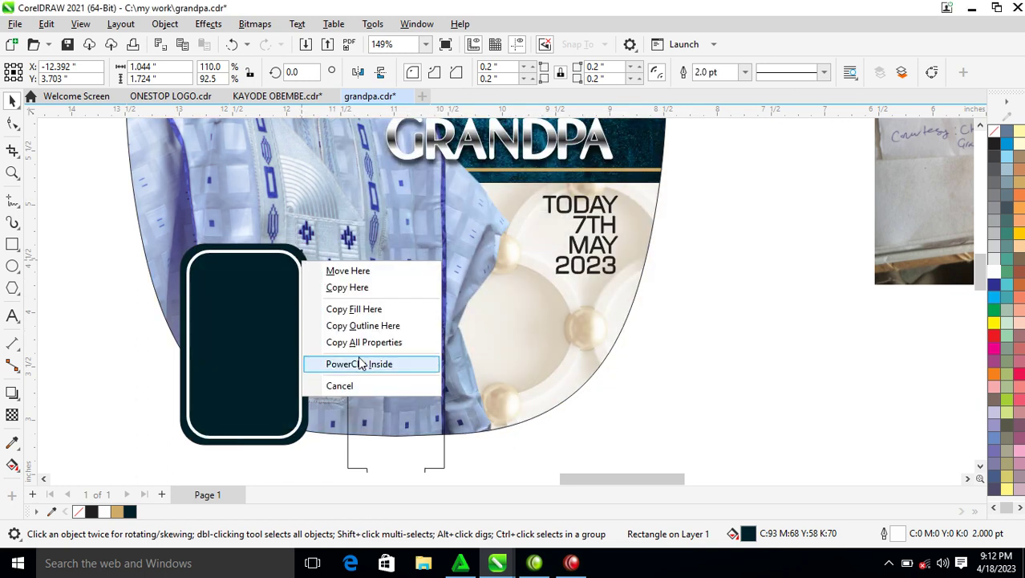
{"action": "left_click", "coordinate": [367, 365]}
{"action": "left_click", "coordinate": [264, 288], "text": "ctrl"}
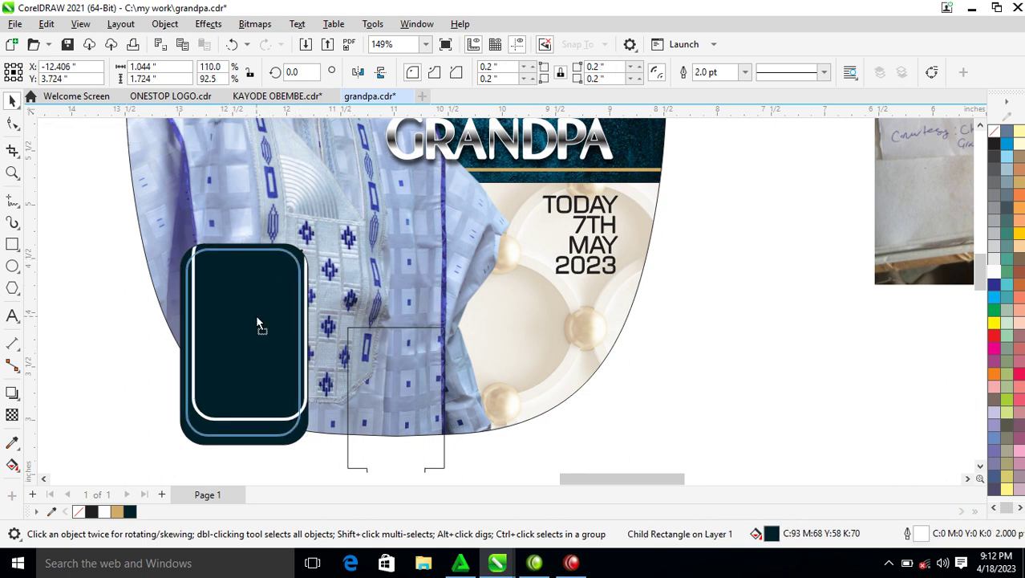
{"action": "left_click_drag", "start_coordinate": [257, 324], "coordinate": [256, 316]}
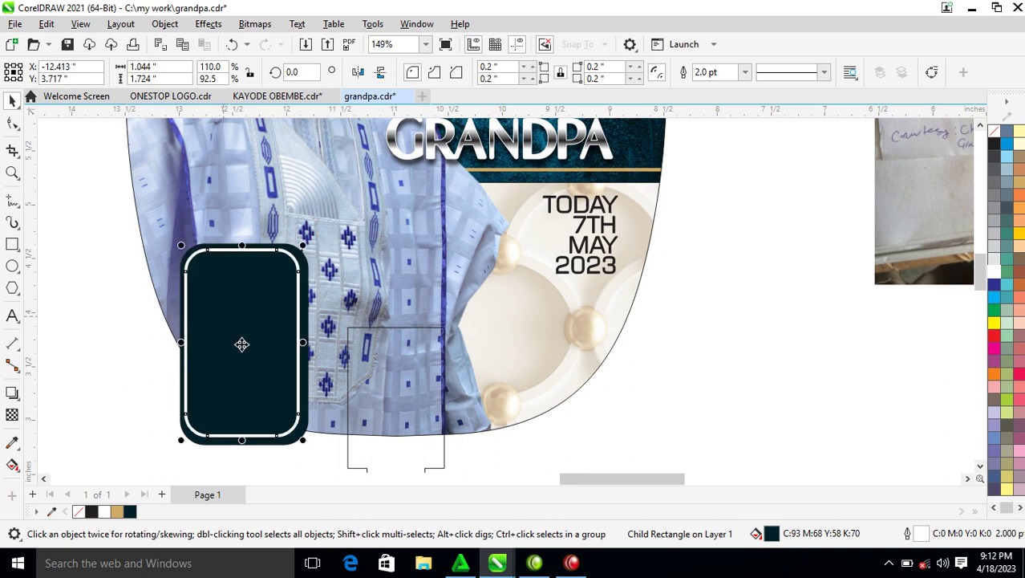
{"action": "key", "text": "Right"}
{"action": "key", "text": "Right"}
{"action": "key", "text": "Right"}
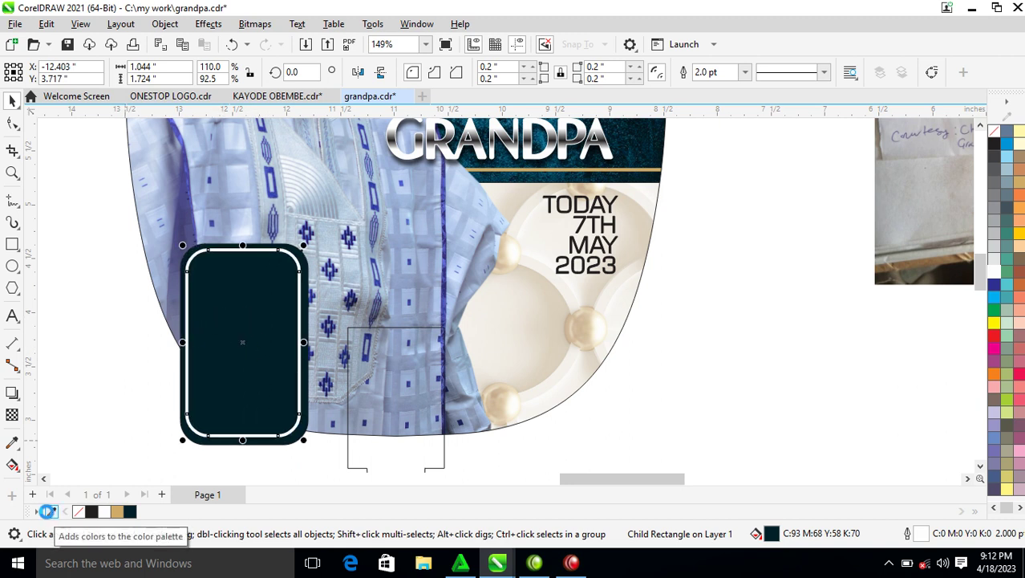
{"action": "key", "text": "Left"}
{"action": "key", "text": "Left"}
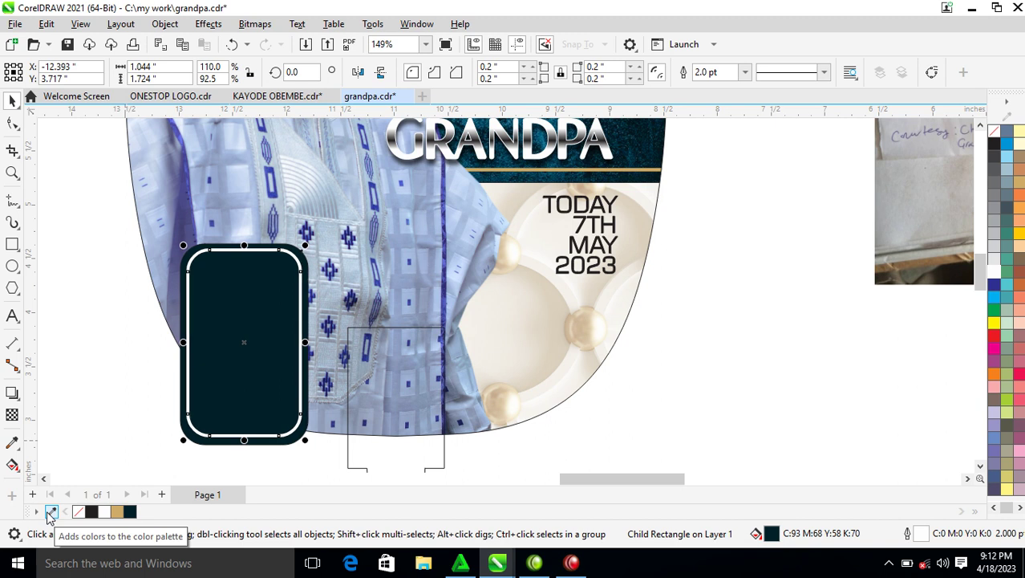
{"action": "key", "text": "Right"}
{"action": "key", "text": "Down"}
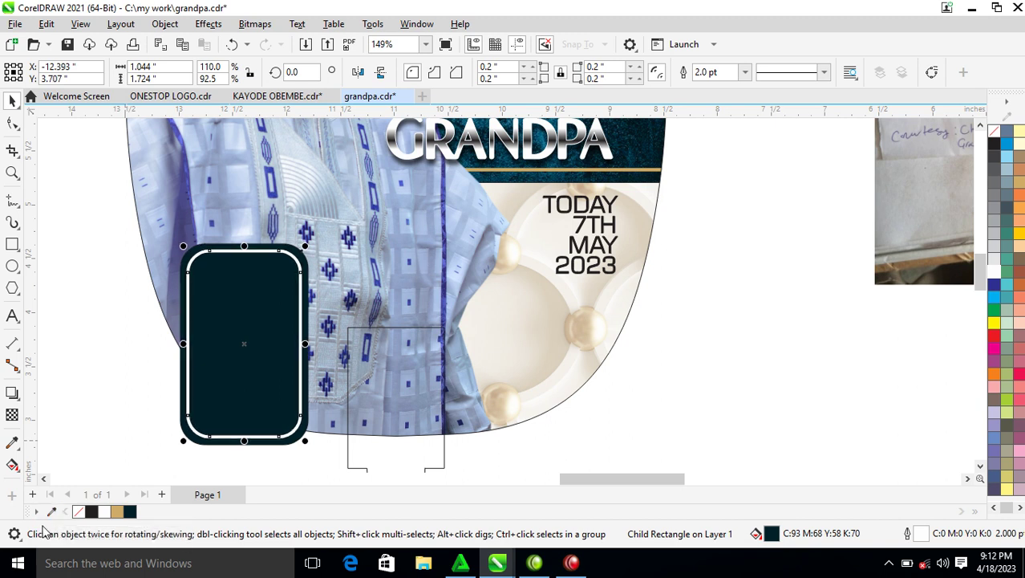
Place the dark teal panel inside the fan's PowerClip at its lower-left edge and move the courtesy text onto it.
{"action": "left_click", "coordinate": [110, 271]}
{"action": "left_click_drag", "start_coordinate": [270, 293], "coordinate": [349, 183]}
{"action": "left_click", "coordinate": [409, 288]}
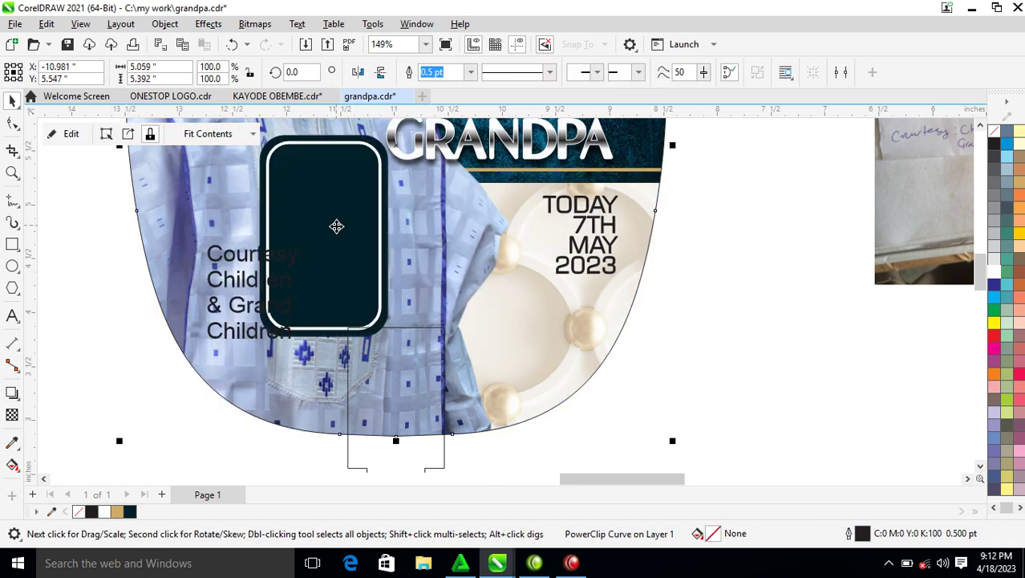
{"action": "left_click", "coordinate": [354, 197], "text": "ctrl"}
{"action": "left_click_drag", "start_coordinate": [318, 318], "coordinate": [264, 301]}
{"action": "left_click_drag", "start_coordinate": [291, 267], "coordinate": [301, 314]}
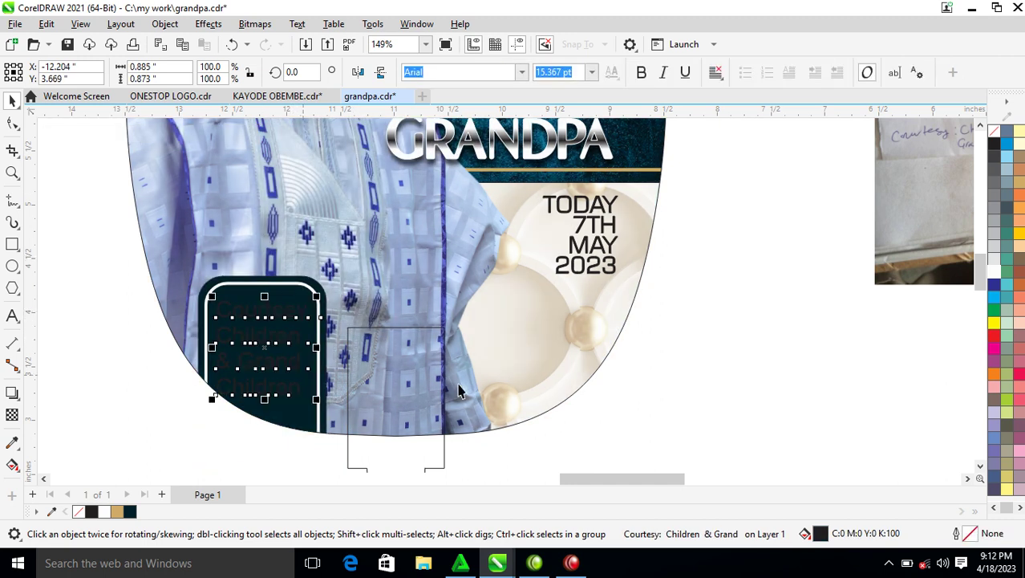
Format the courtesy text in white FuturaTEE and reduce it to about 10.7 pt.
{"action": "left_click", "coordinate": [995, 272]}
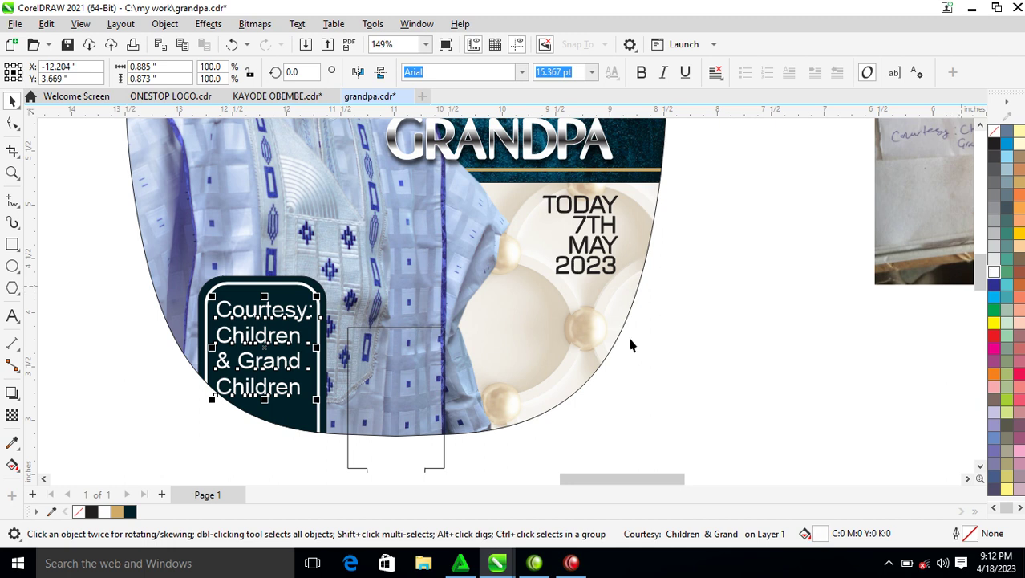
{"action": "left_click", "coordinate": [521, 72]}
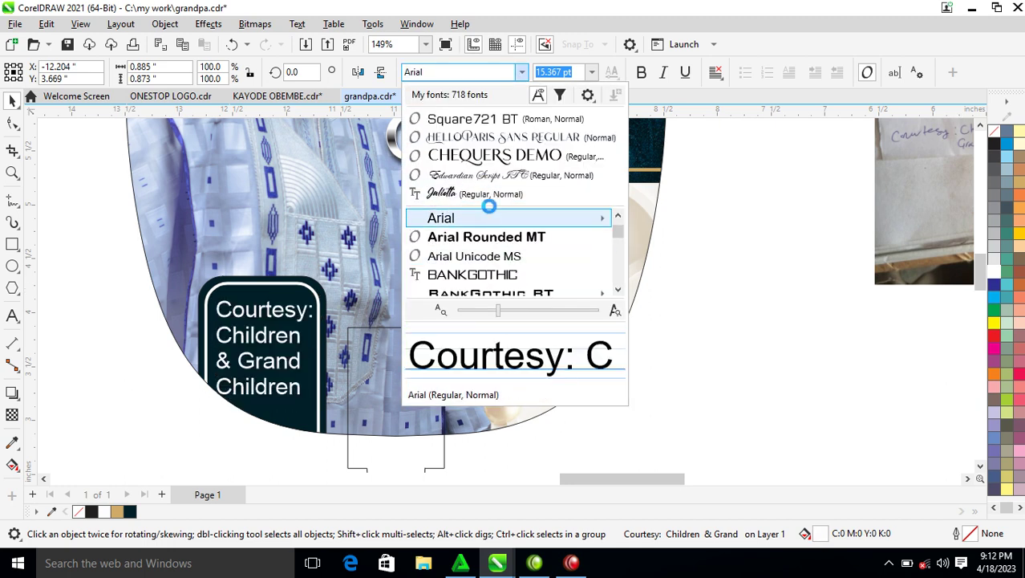
{"action": "scroll", "coordinate": [497, 255], "scroll_direction": "down", "scroll_amount": 10}
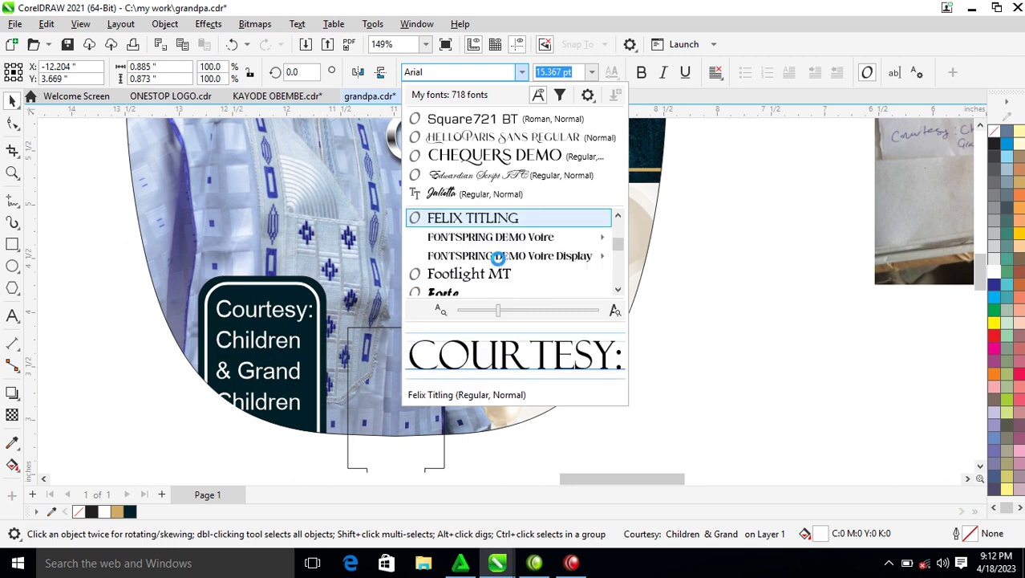
{"action": "scroll", "coordinate": [498, 255], "scroll_direction": "down", "scroll_amount": 8}
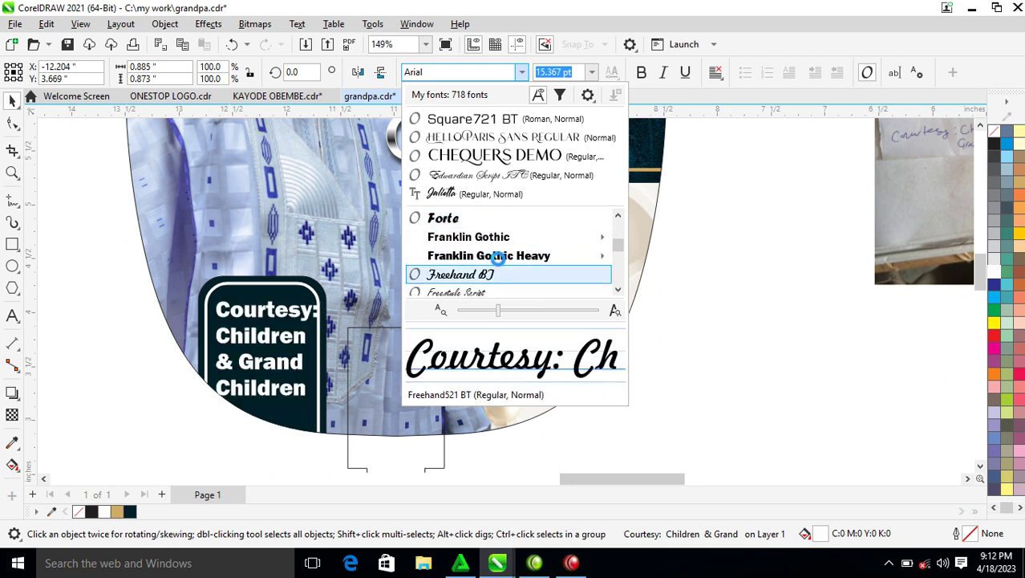
{"action": "left_click", "coordinate": [481, 275]}
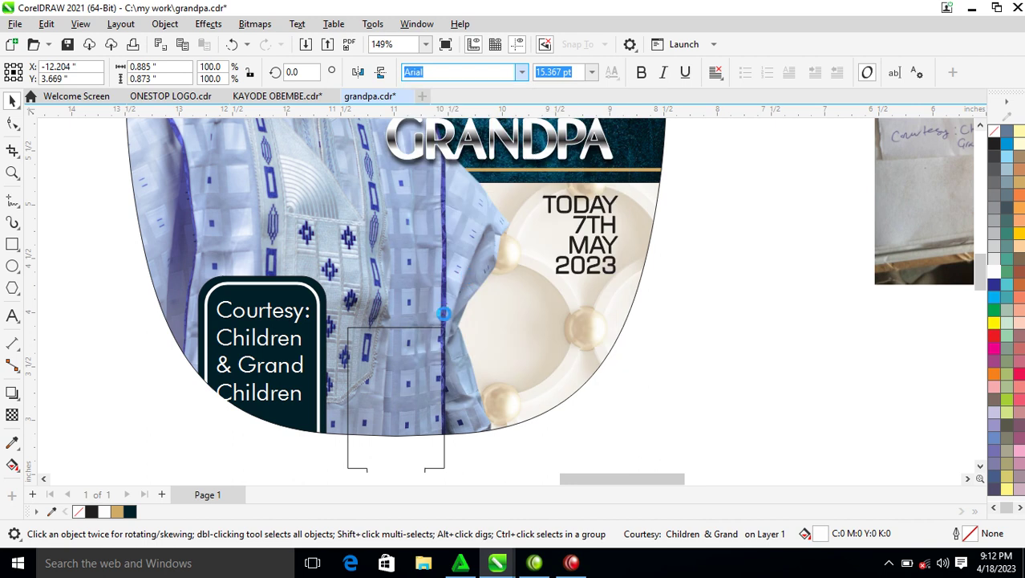
{"action": "left_click_drag", "start_coordinate": [304, 402], "coordinate": [311, 381]}
Make the courtesy text's lower three lines, from Children to Children, bold and uppercase.
{"action": "double_click", "coordinate": [254, 331]}
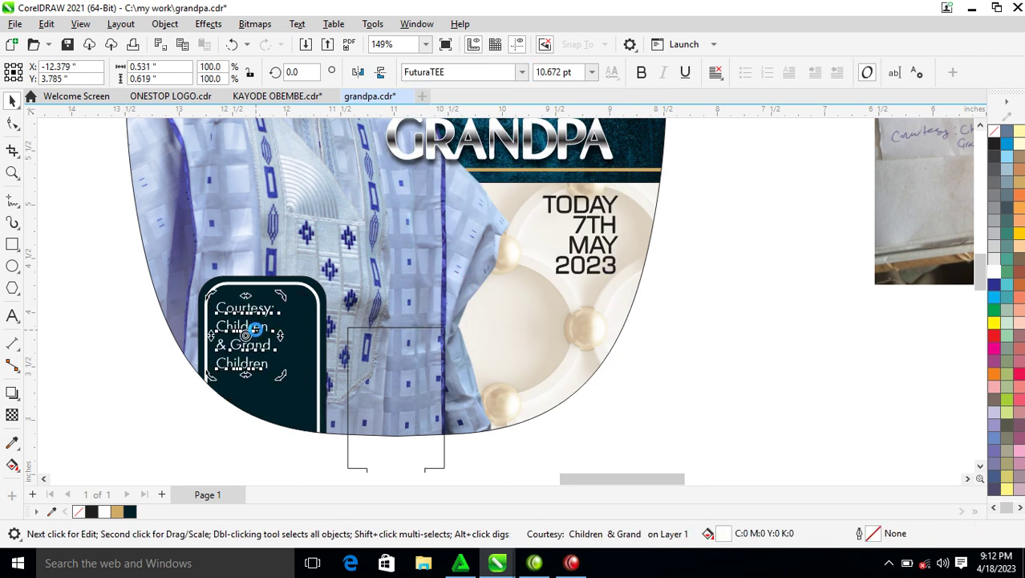
{"action": "left_click_drag", "start_coordinate": [215, 325], "coordinate": [281, 377]}
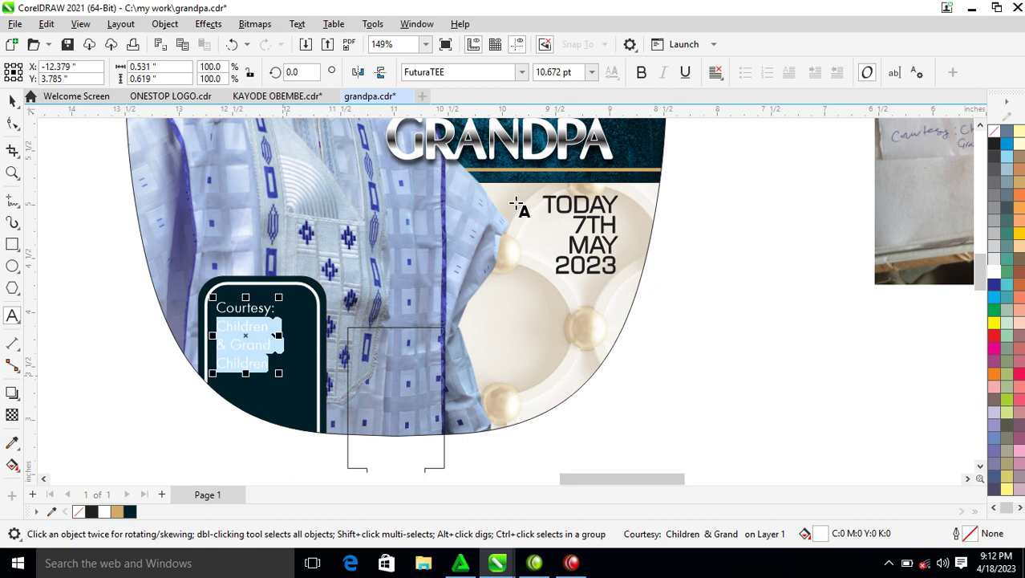
{"action": "left_click", "coordinate": [641, 72]}
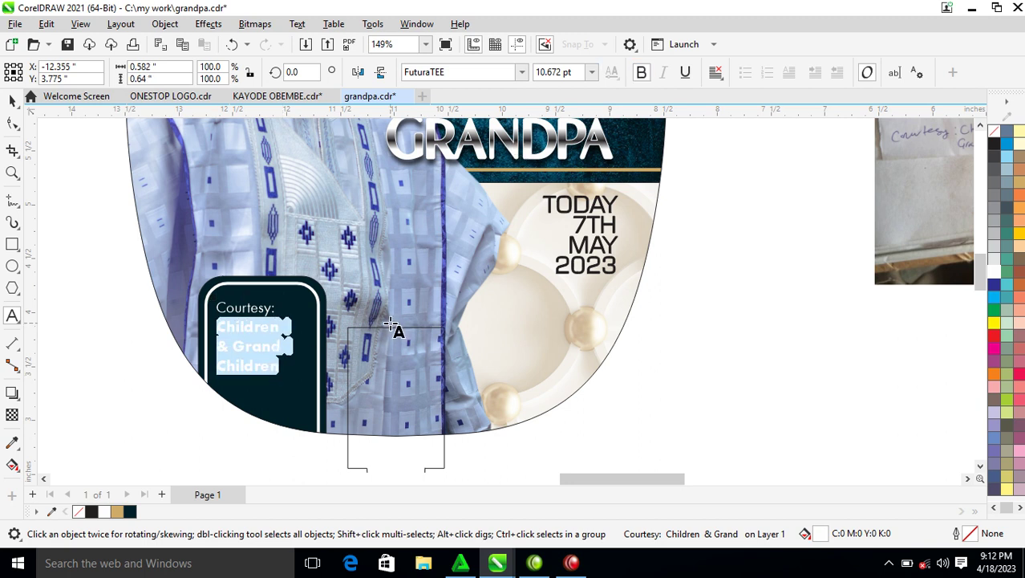
{"action": "key", "text": "shift+F3"}
{"action": "left_click", "coordinate": [471, 267]}
{"action": "left_click", "coordinate": [484, 325]}
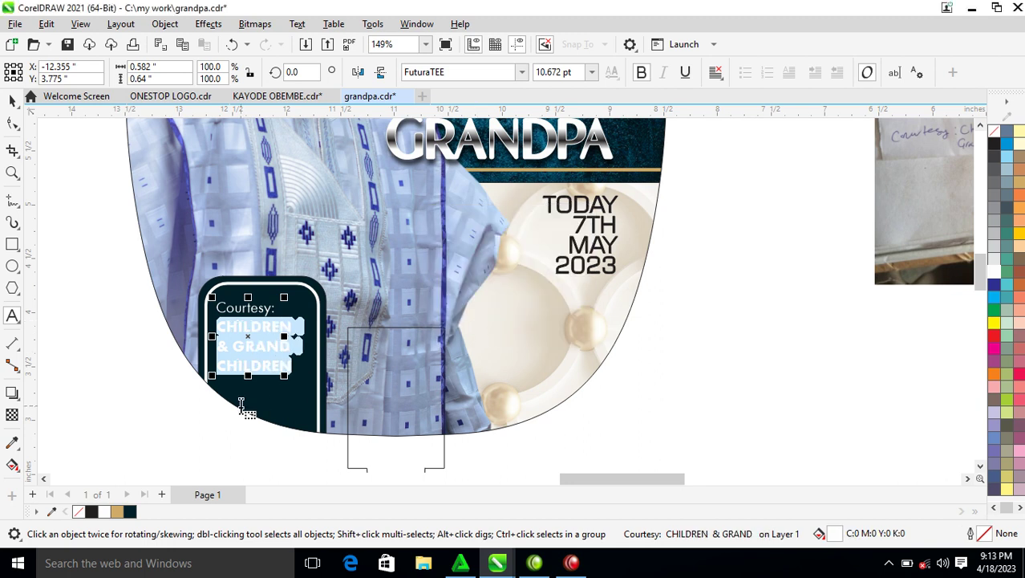
{"action": "key", "text": "Escape"}
{"action": "left_click", "coordinate": [12, 123]}
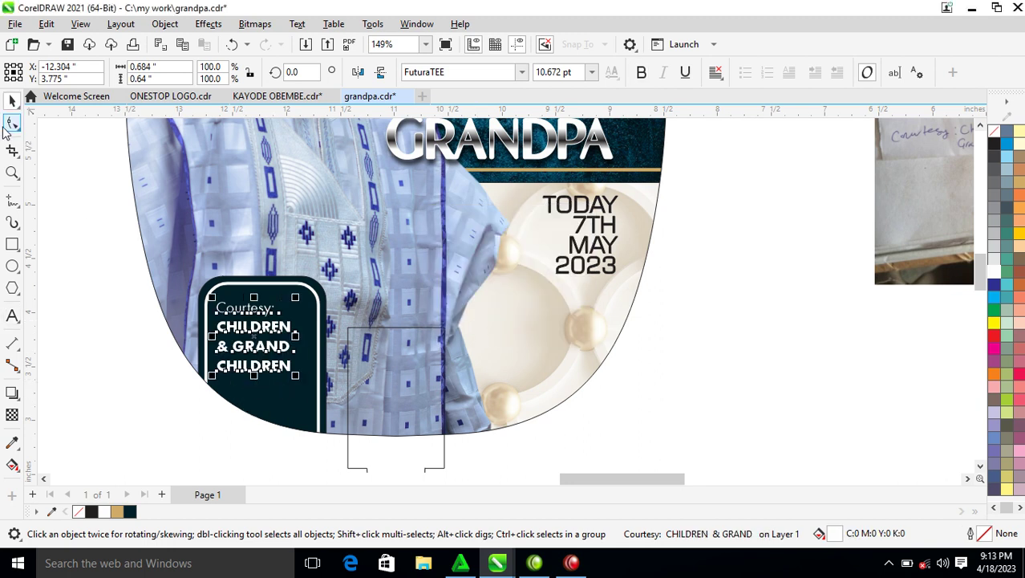
Tighten the courtesy text's line spacing and scale it to about 11.8 pt, centred in the upper part of the dark teal panel.
{"action": "left_click_drag", "start_coordinate": [211, 379], "coordinate": [210, 363]}
{"action": "key", "text": "space"}
{"action": "left_click_drag", "start_coordinate": [294, 338], "coordinate": [296, 325]}
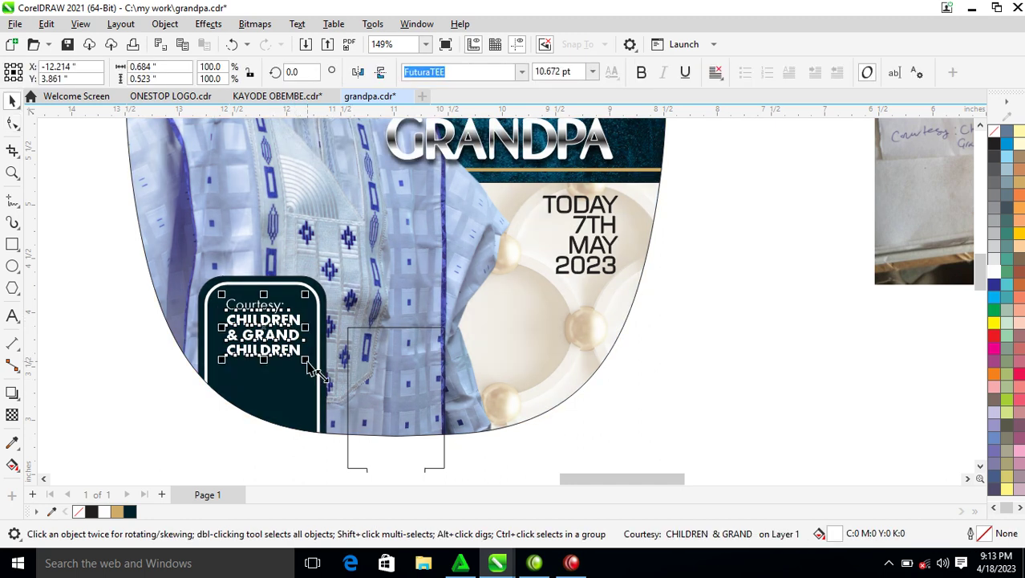
{"action": "left_click_drag", "start_coordinate": [305, 360], "coordinate": [314, 366]}
{"action": "left_click_drag", "start_coordinate": [284, 320], "coordinate": [283, 326]}
Stretch the blue banner downward and upward to a height of about 2.44 inches.
{"action": "scroll", "coordinate": [359, 358], "scroll_direction": "down", "scroll_amount": 2}
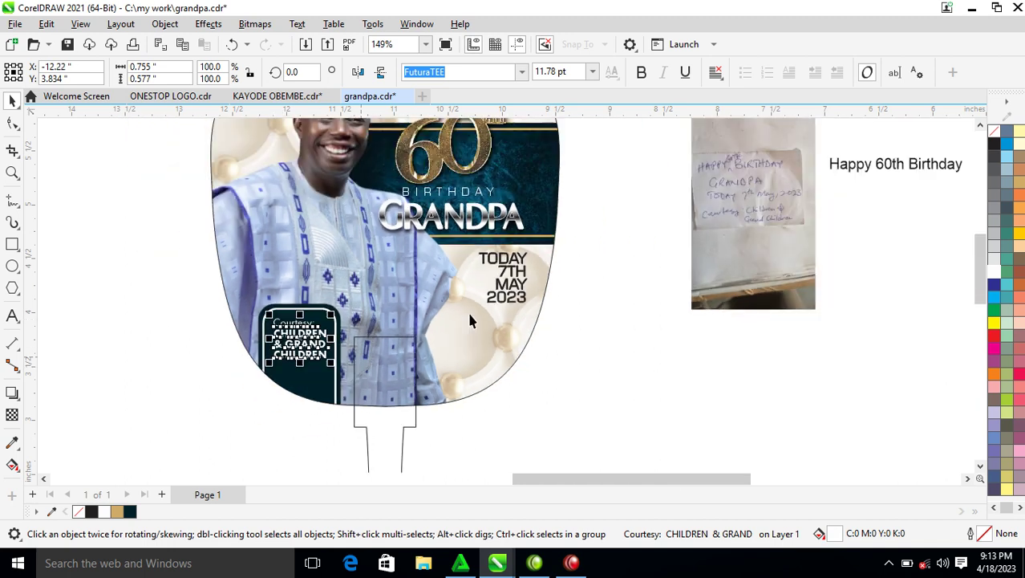
{"action": "scroll", "coordinate": [470, 321], "scroll_direction": "down", "scroll_amount": 5}
{"action": "key", "text": "z"}
{"action": "left_click_drag", "start_coordinate": [333, 181], "coordinate": [554, 345]}
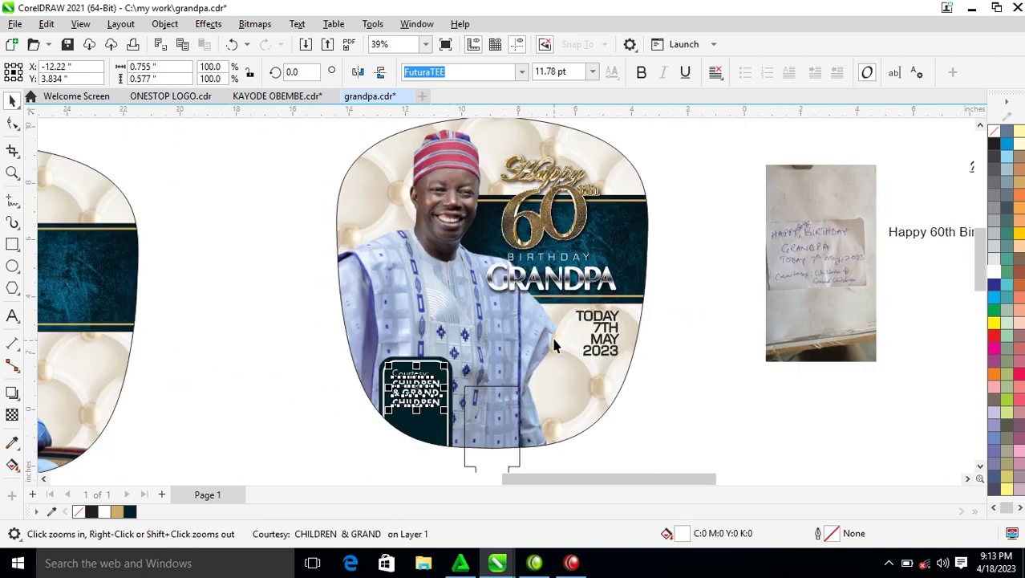
{"action": "key", "text": "space"}
{"action": "left_click", "coordinate": [620, 237]}
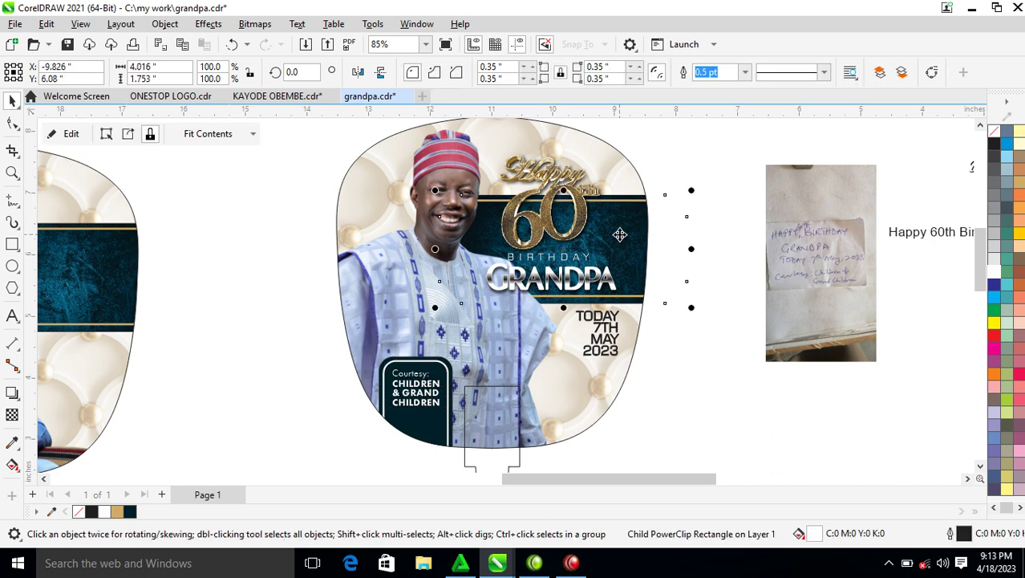
{"action": "left_click_drag", "start_coordinate": [564, 315], "coordinate": [591, 317]}
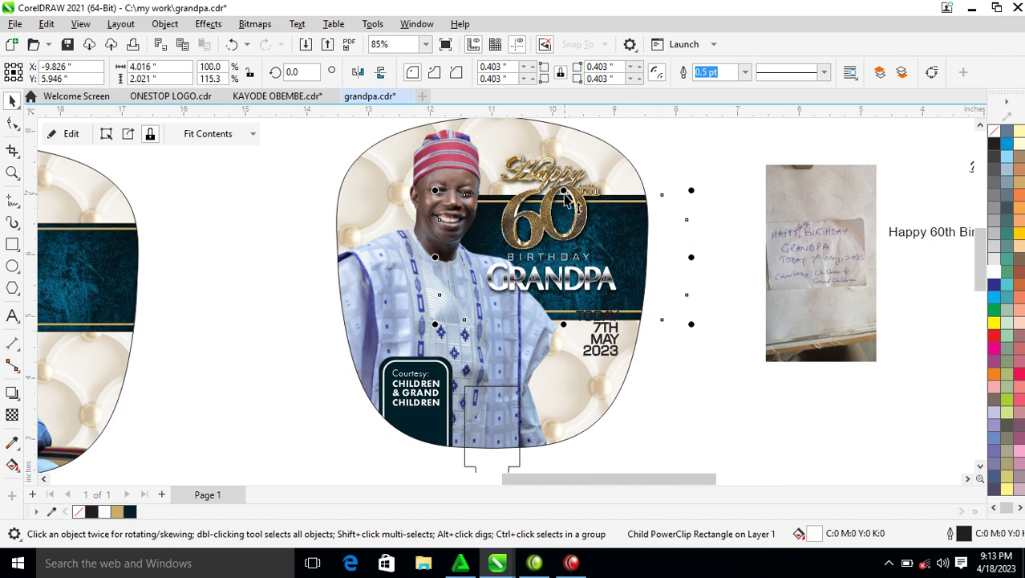
{"action": "left_click_drag", "start_coordinate": [564, 194], "coordinate": [573, 207]}
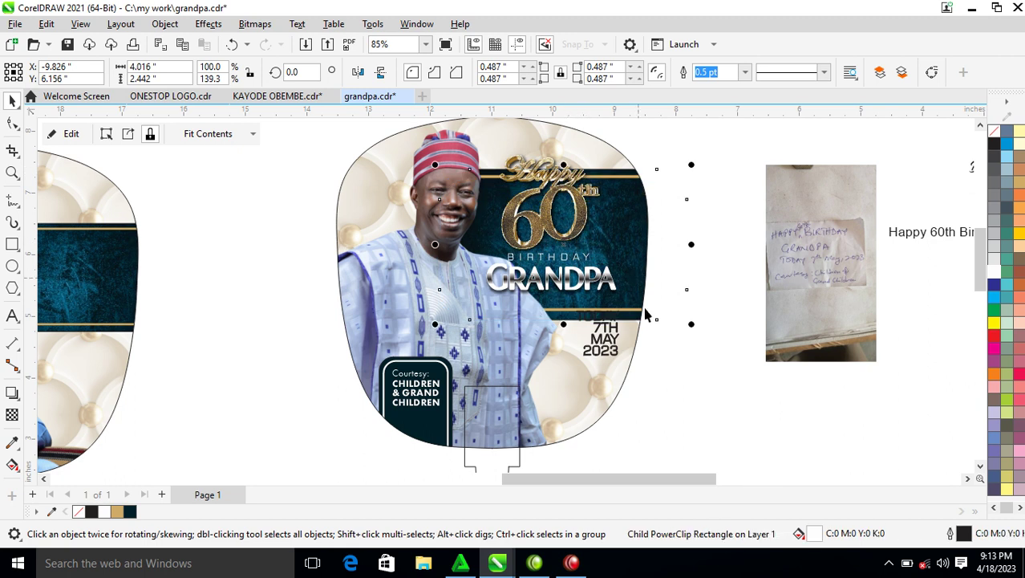
Shift the man's portrait toward the fan's left side and shrink it to about 4.72 by 5.99 inches.
{"action": "left_click", "coordinate": [489, 332]}
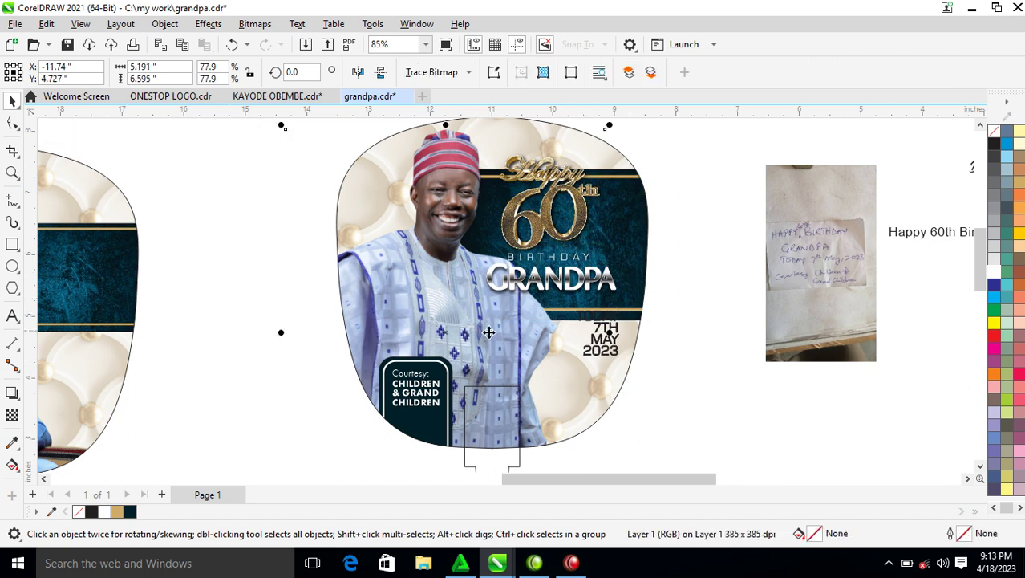
{"action": "left_click_drag", "start_coordinate": [473, 271], "coordinate": [451, 276]}
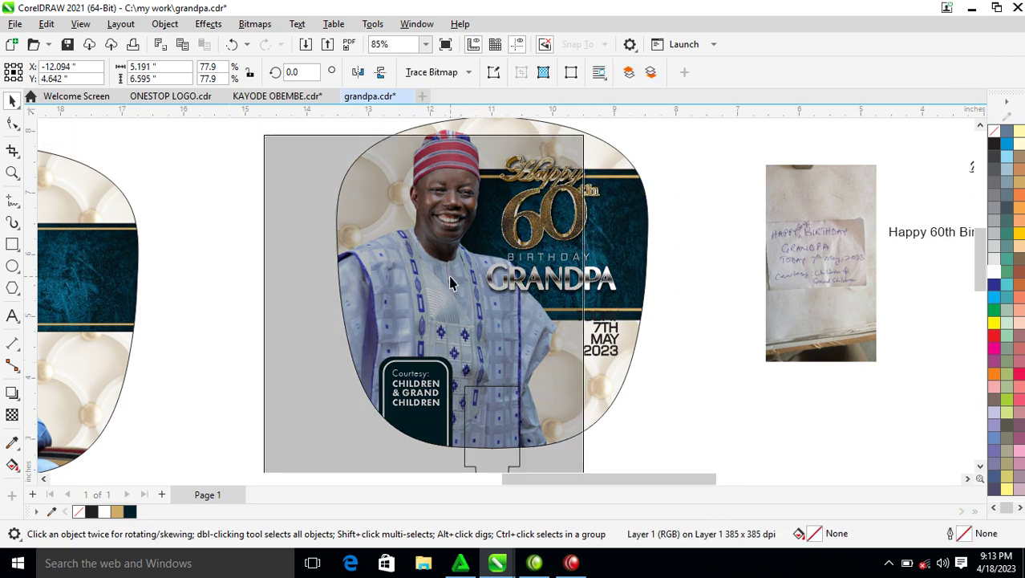
{"action": "left_click_drag", "start_coordinate": [588, 133], "coordinate": [575, 148]}
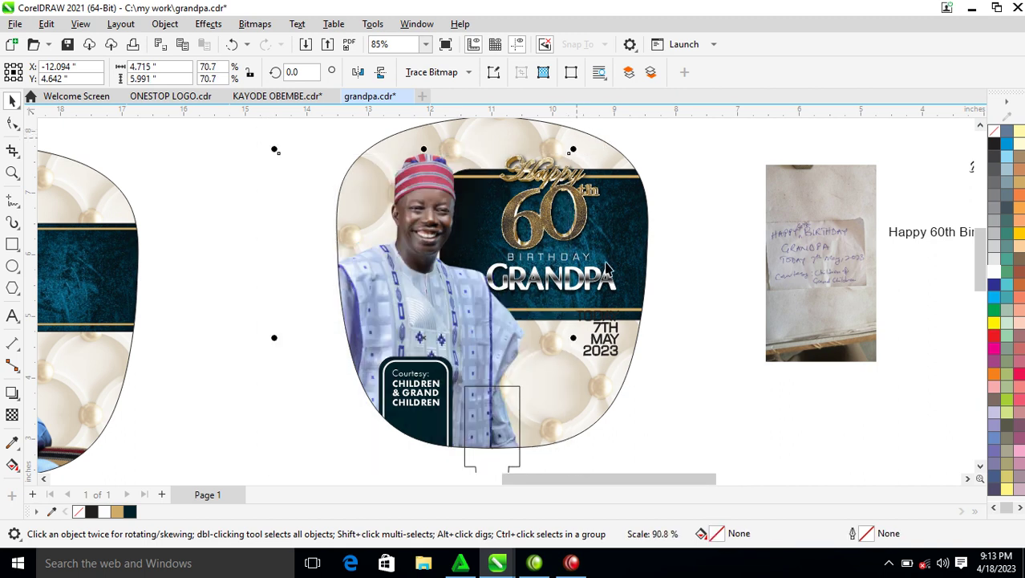
Select the bitmap inside the blue banner and stretch its height to about 3.49 inches.
{"action": "left_click", "coordinate": [628, 233]}
{"action": "left_click_drag", "start_coordinate": [628, 232], "coordinate": [617, 239]}
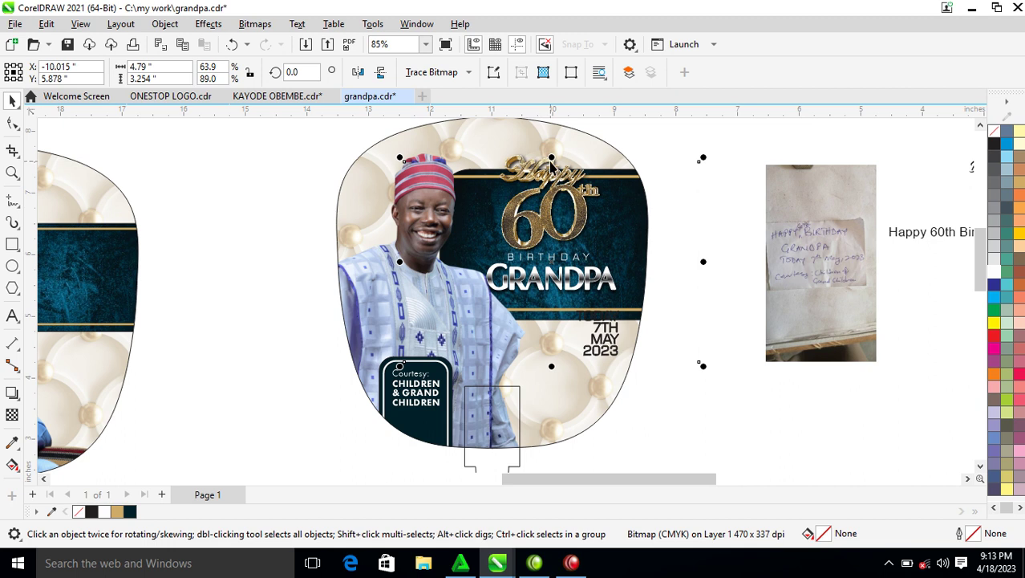
{"action": "left_click_drag", "start_coordinate": [553, 160], "coordinate": [552, 151]}
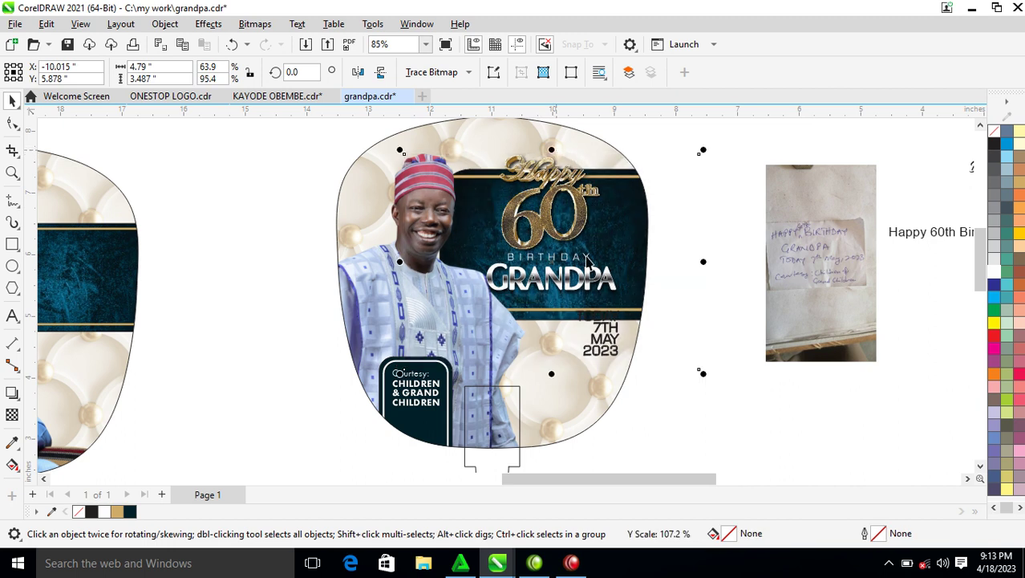
Nudge the bitmap inside the blue banner slightly toward the man's portrait.
{"action": "left_click_drag", "start_coordinate": [643, 238], "coordinate": [631, 236]}
{"action": "left_click", "coordinate": [656, 213]}
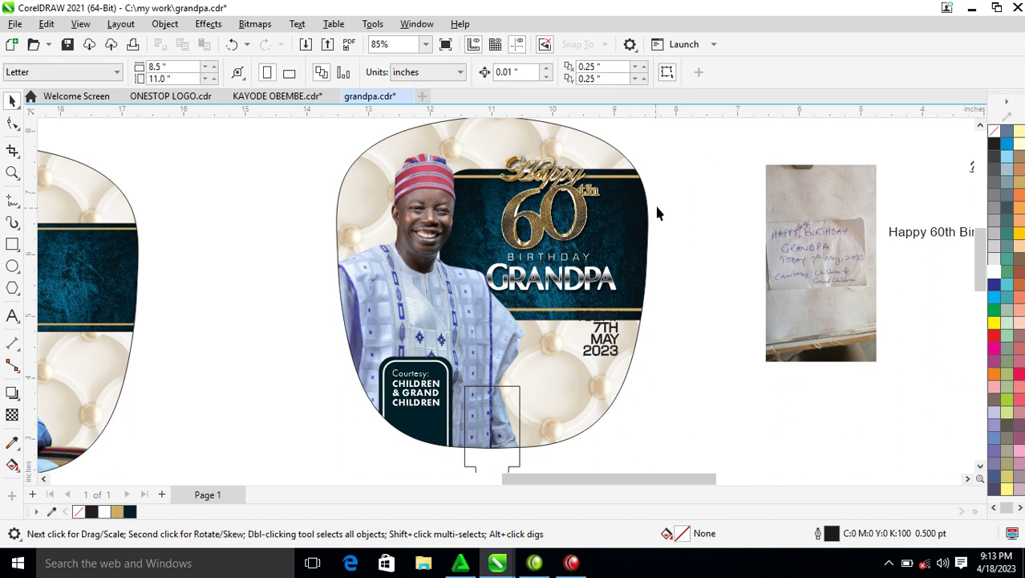
{"action": "left_click", "coordinate": [639, 218]}
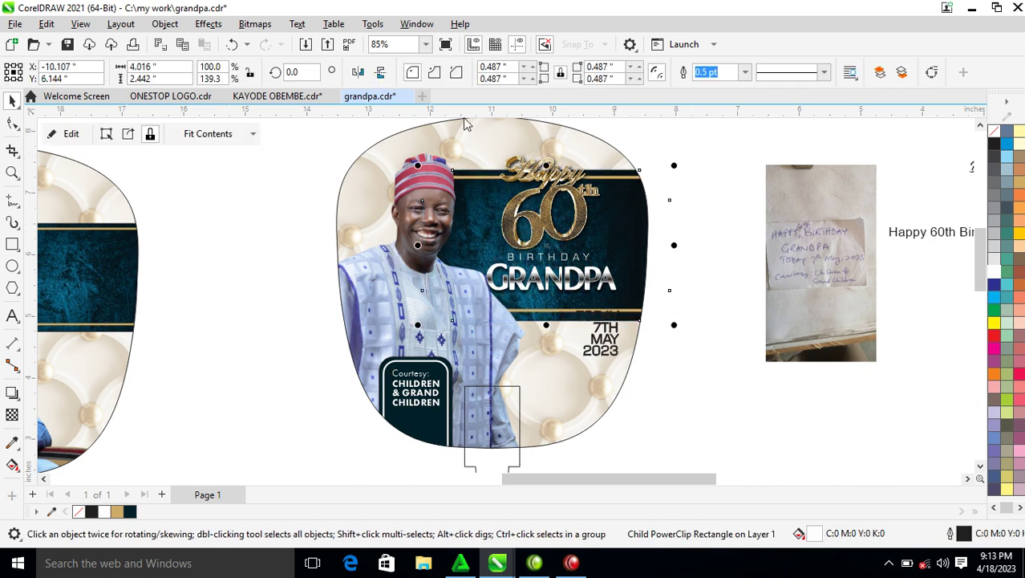
Shrink the "Happy 60th Birthday Grandpa" lettering group to about 1.79 by 1.97 inches and place it between the banner's gold lines.
{"action": "left_click", "coordinate": [605, 185]}
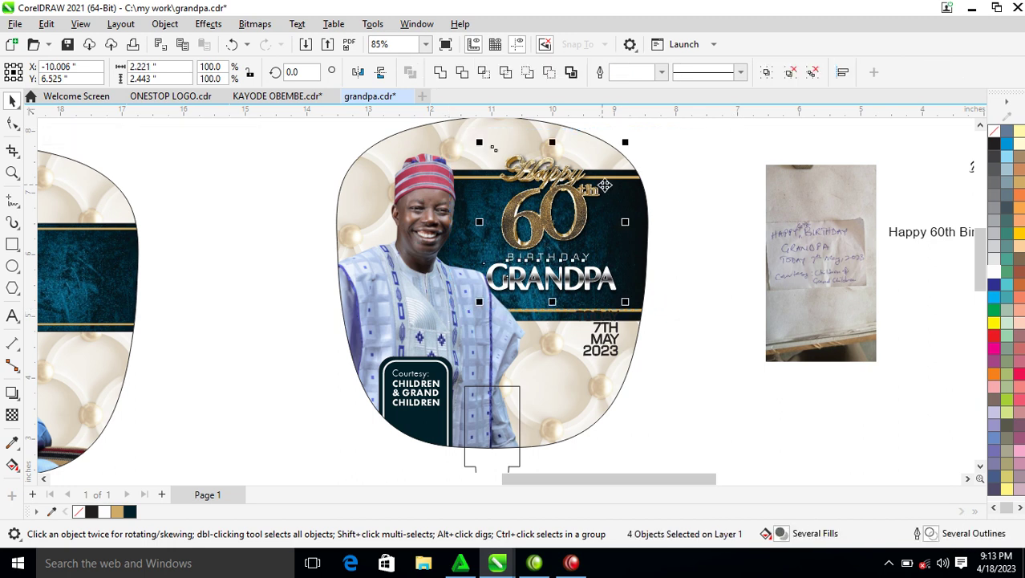
{"action": "left_click_drag", "start_coordinate": [626, 144], "coordinate": [627, 163]}
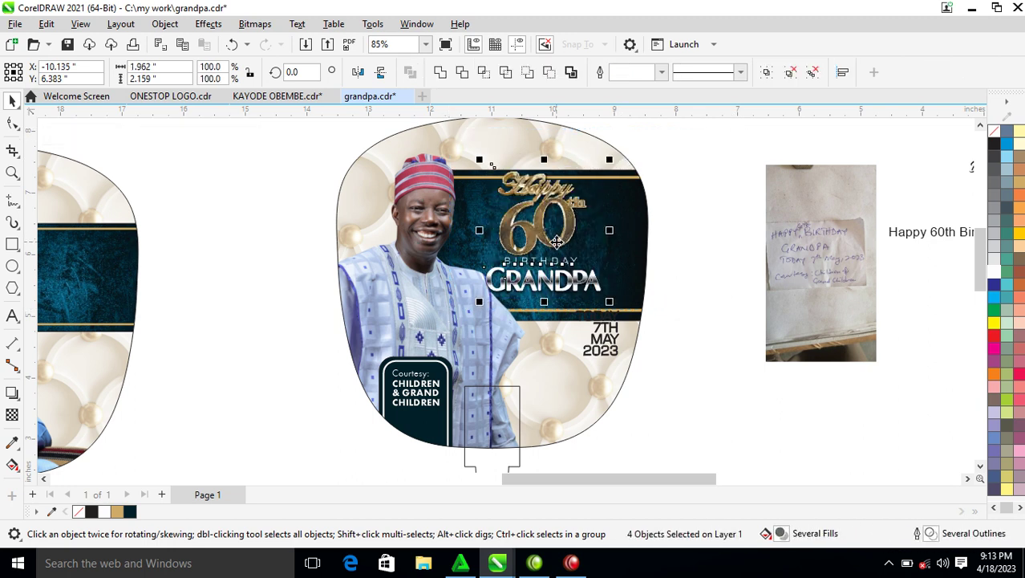
{"action": "left_click_drag", "start_coordinate": [565, 237], "coordinate": [576, 245]}
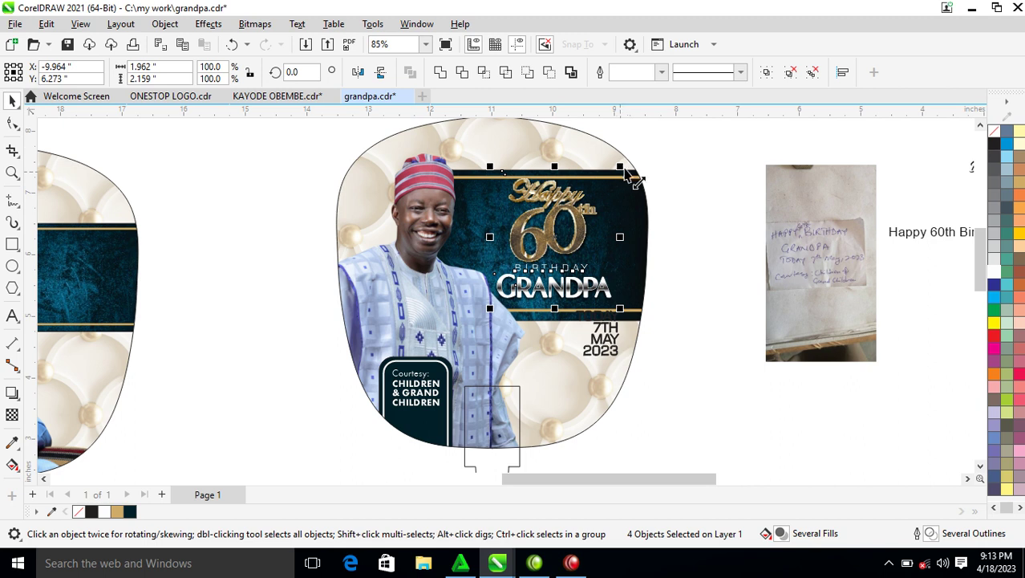
{"action": "left_click_drag", "start_coordinate": [623, 172], "coordinate": [616, 179]}
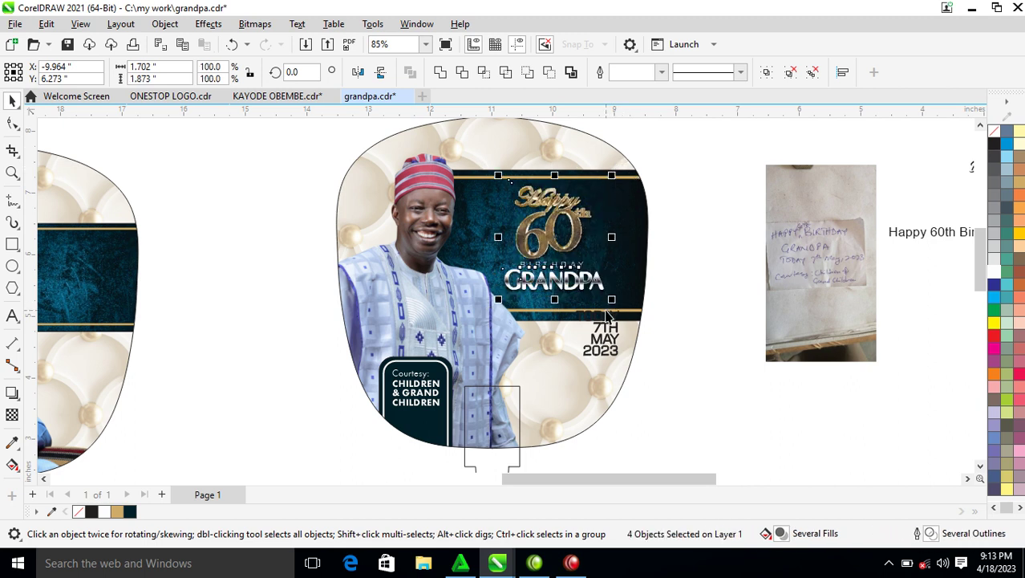
{"action": "left_click_drag", "start_coordinate": [615, 303], "coordinate": [620, 309]}
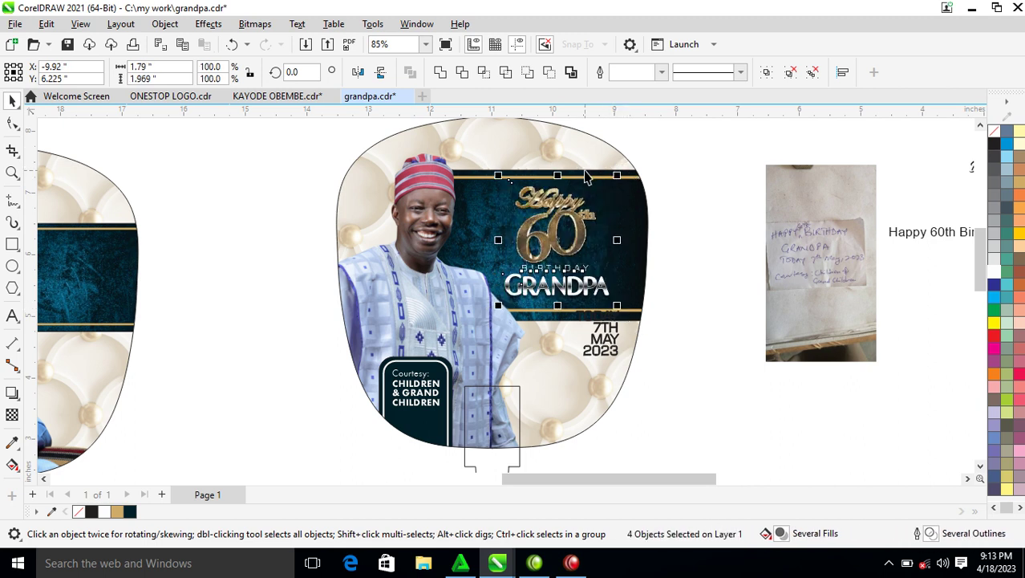
{"action": "left_click", "coordinate": [710, 304]}
Move the stacked date below the blue banner and enlarge it to about 19.7 pt.
{"action": "left_click_drag", "start_coordinate": [616, 346], "coordinate": [592, 377]}
{"action": "left_click", "coordinate": [694, 377]}
{"action": "key", "text": "z"}
{"action": "left_click_drag", "start_coordinate": [480, 275], "coordinate": [668, 444]}
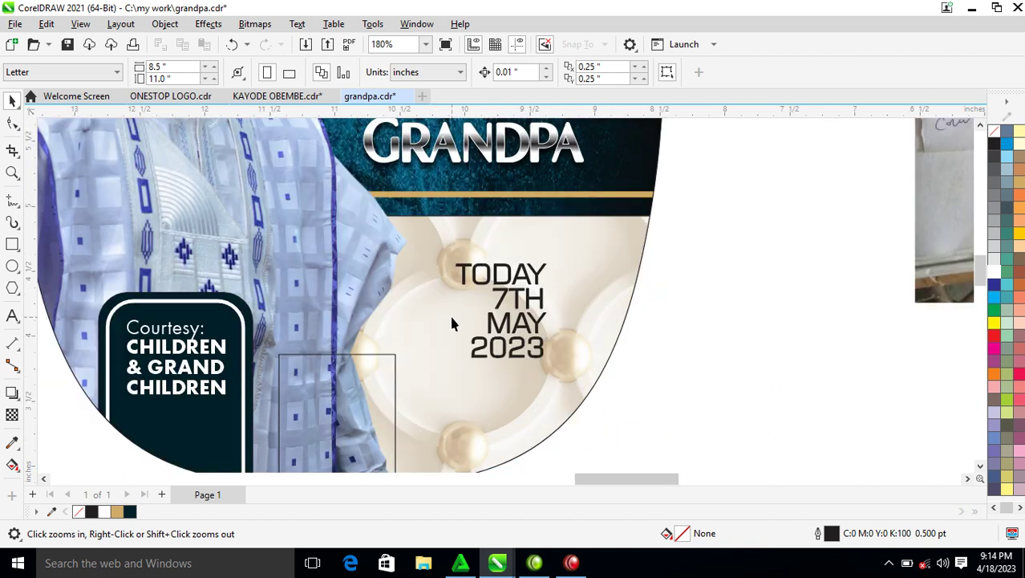
{"action": "key", "text": "space"}
{"action": "left_click", "coordinate": [473, 361]}
{"action": "left_click_drag", "start_coordinate": [454, 365], "coordinate": [428, 391]}
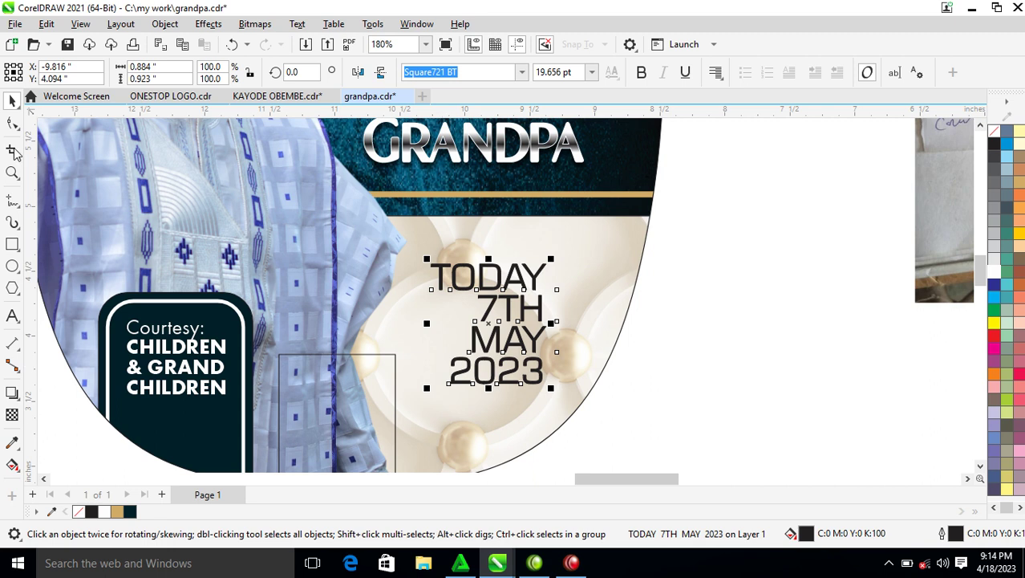
Draw a straight vertical line about 1.21 inches long beside the date, on the side of the fan's edge.
{"action": "left_click", "coordinate": [12, 200]}
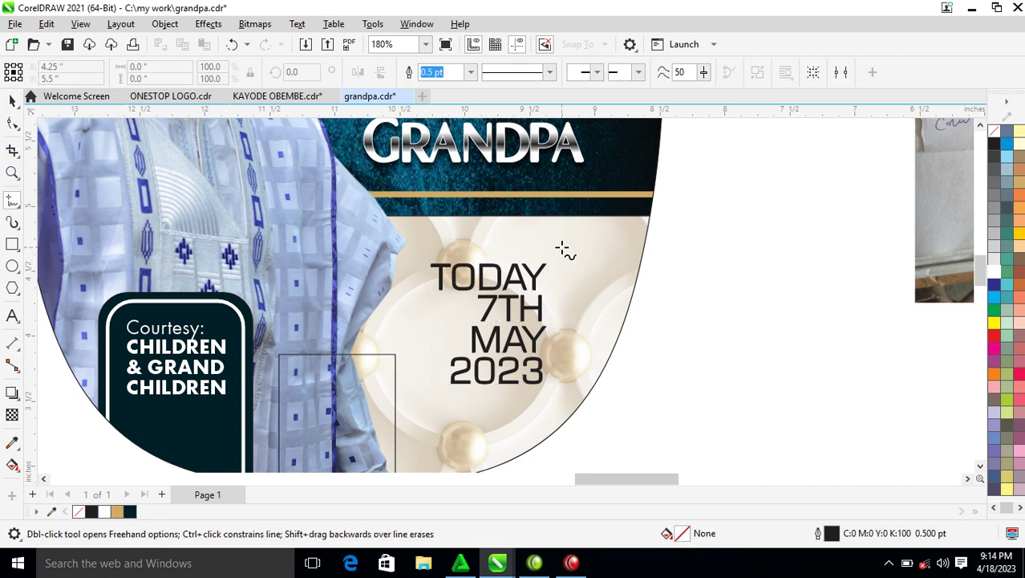
{"action": "left_click", "coordinate": [562, 241]}
{"action": "left_click", "coordinate": [558, 410], "text": "ctrl"}
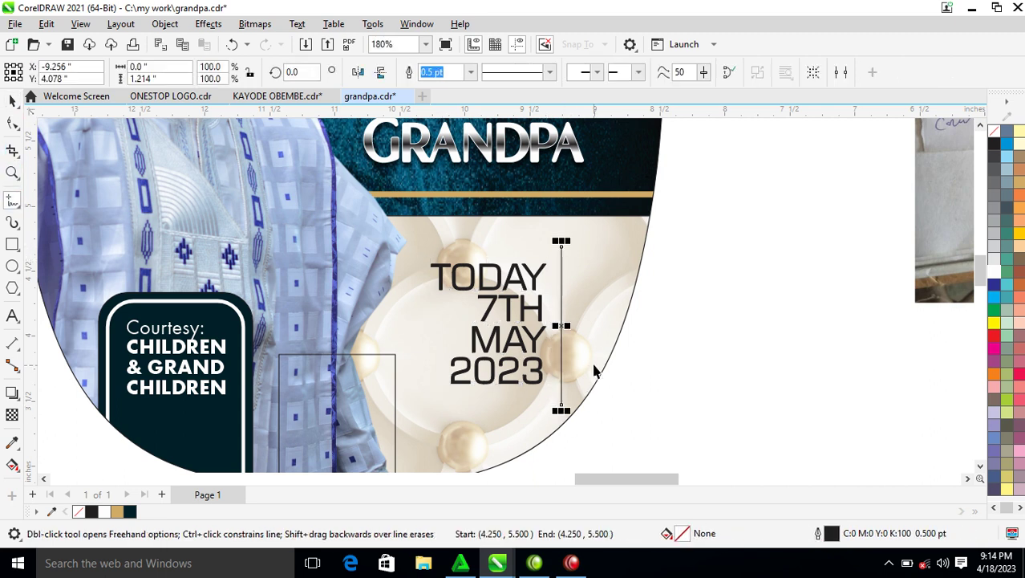
{"action": "key", "text": "space"}
Set the vertical line's outline to 1 pt wide with a dashed style.
{"action": "key", "text": "F12"}
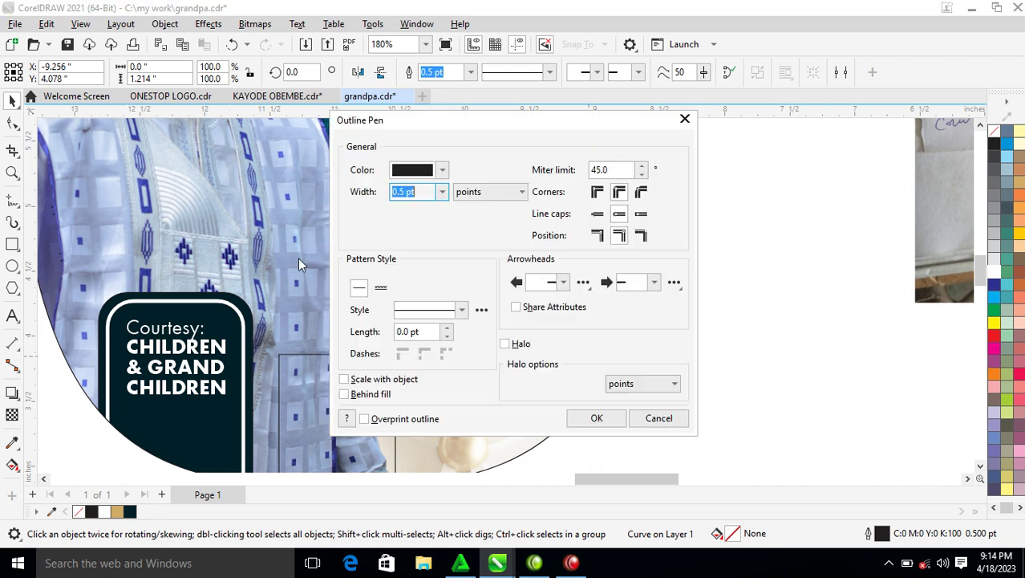
{"action": "type", "text": "1"}
{"action": "left_click", "coordinate": [451, 311]}
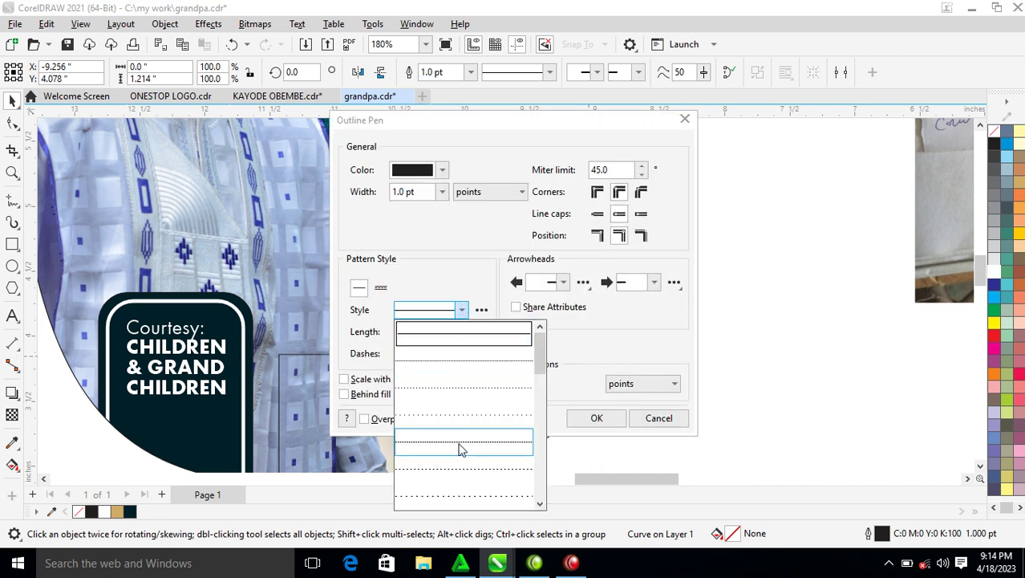
{"action": "left_click", "coordinate": [466, 469]}
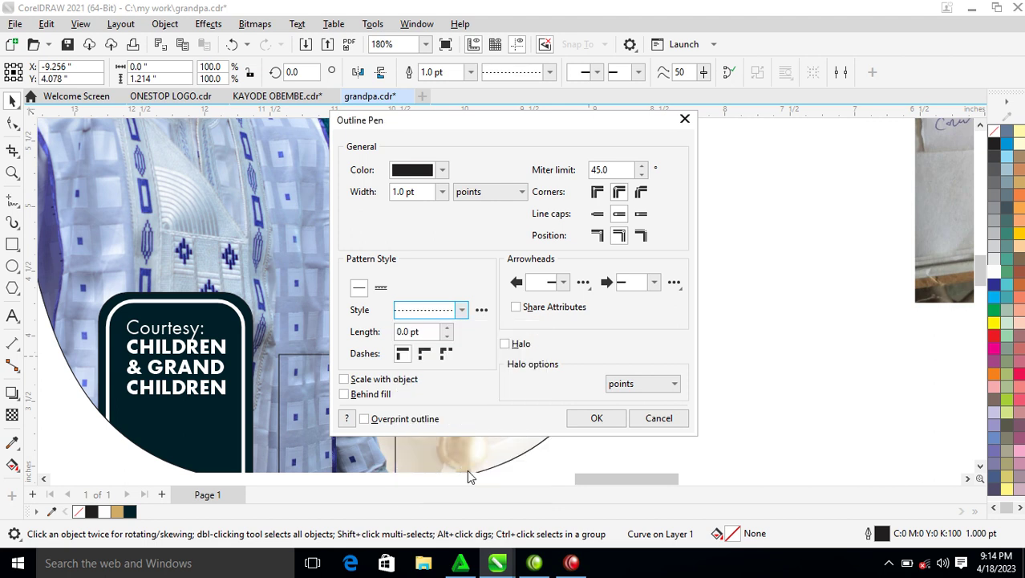
{"action": "left_click", "coordinate": [597, 420]}
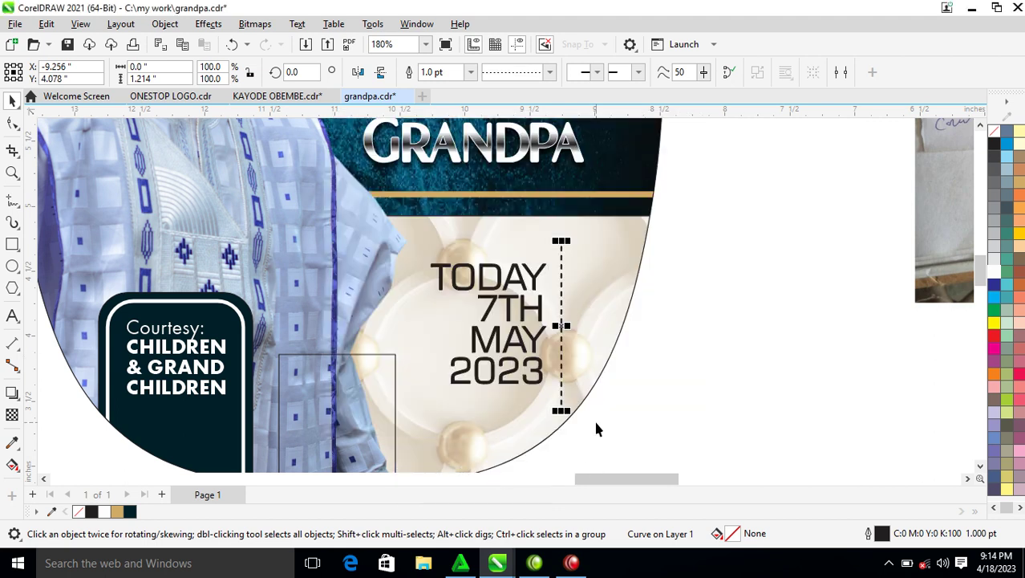
Make a copy of the dashed line rotated 90 degrees and place it directly under the date, crossing the vertical line.
{"action": "left_click", "coordinate": [561, 327]}
{"action": "left_click_drag", "start_coordinate": [572, 245], "coordinate": [455, 332]}
{"action": "right_click", "coordinate": [455, 331]}
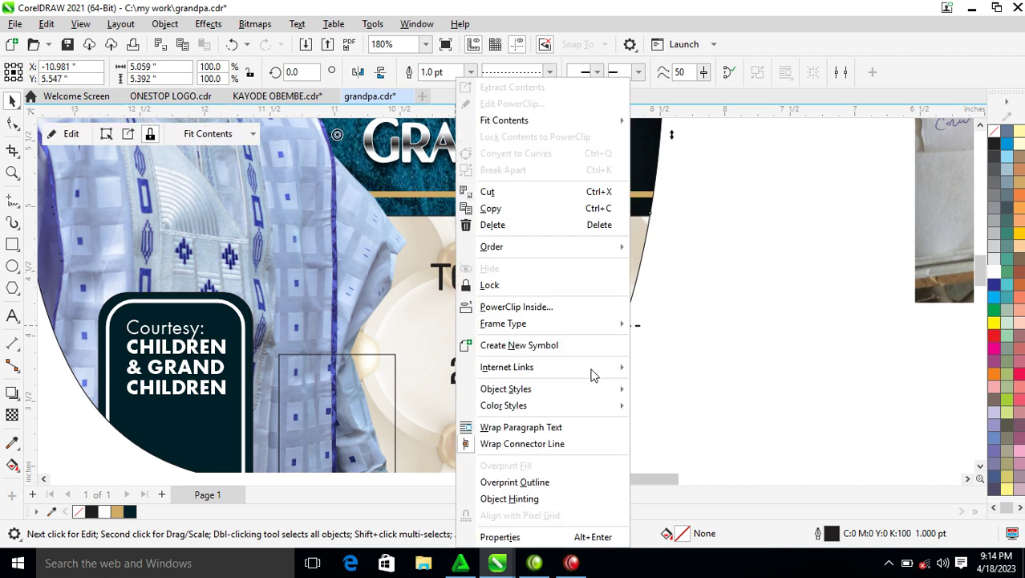
{"action": "key", "text": "Escape"}
{"action": "key", "text": "Escape"}
{"action": "left_click_drag", "start_coordinate": [642, 331], "coordinate": [576, 394]}
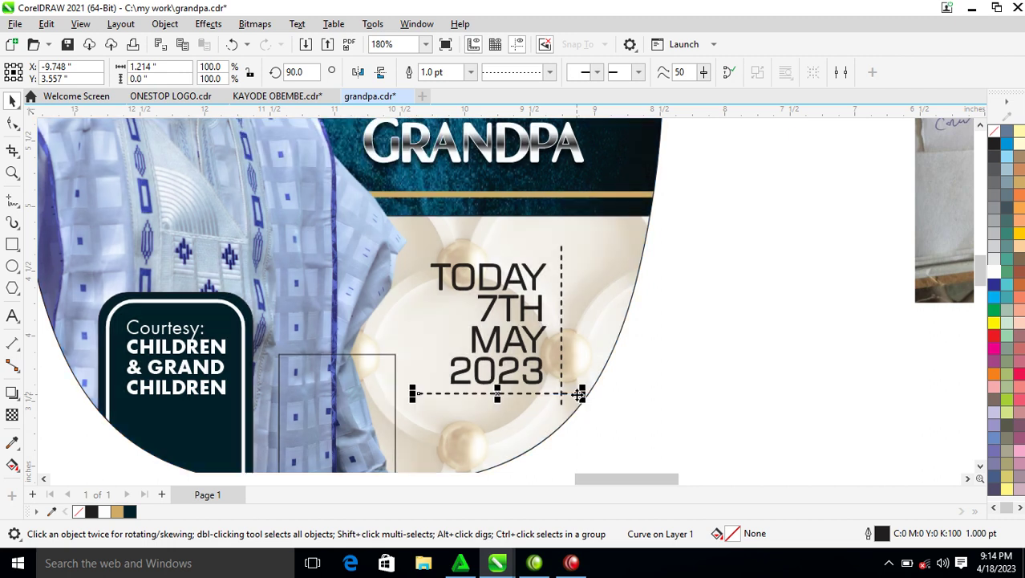
Fill the fan's handle with the gold document colour and scale it down to about 0.83 by 5.03 inches.
{"action": "scroll", "coordinate": [593, 362], "scroll_direction": "down", "scroll_amount": 5}
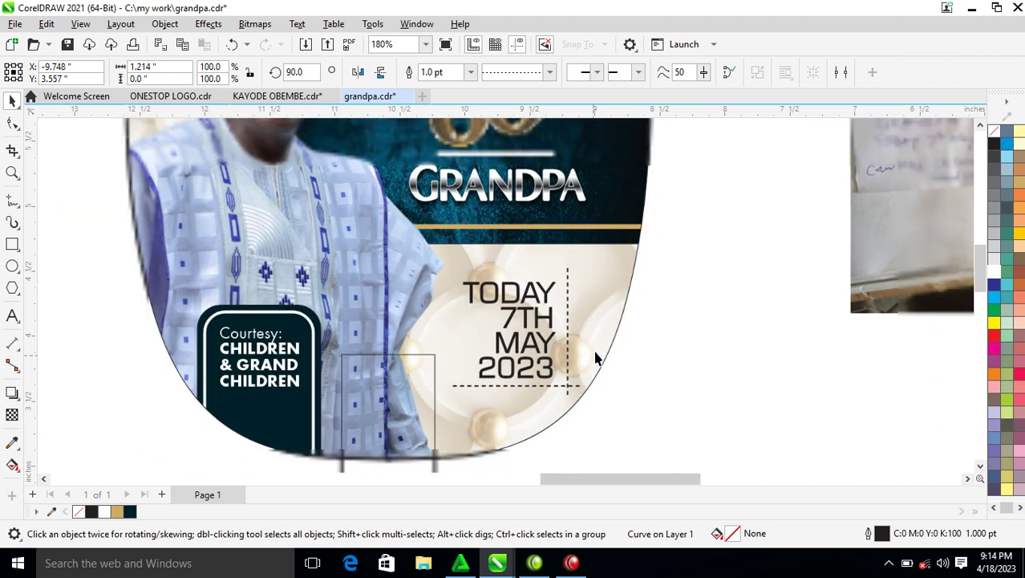
{"action": "key", "text": "z"}
{"action": "scroll", "coordinate": [572, 328], "scroll_direction": "down", "scroll_amount": 1}
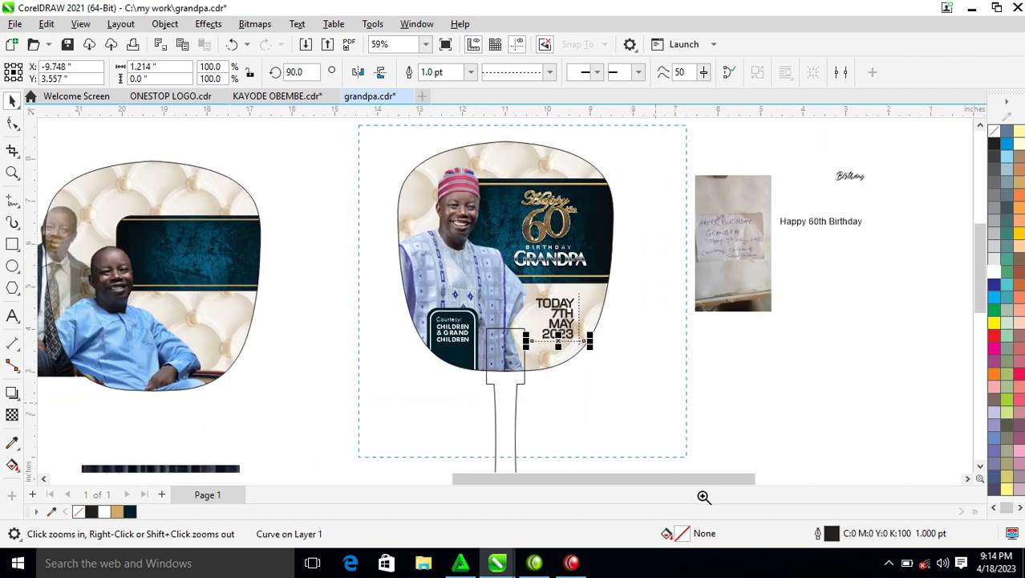
{"action": "key", "text": "space"}
{"action": "left_click", "coordinate": [492, 382]}
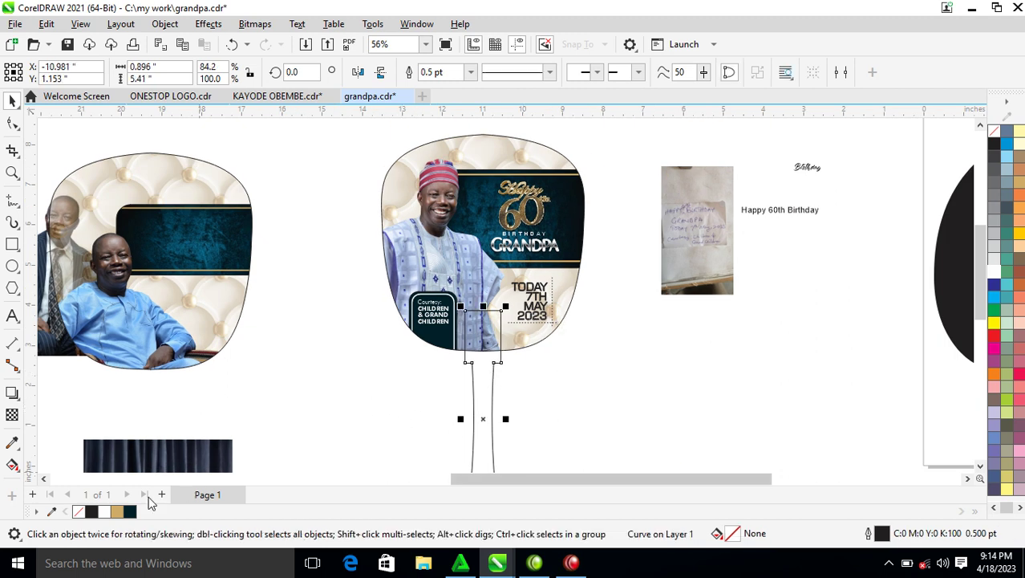
{"action": "left_click", "coordinate": [117, 511]}
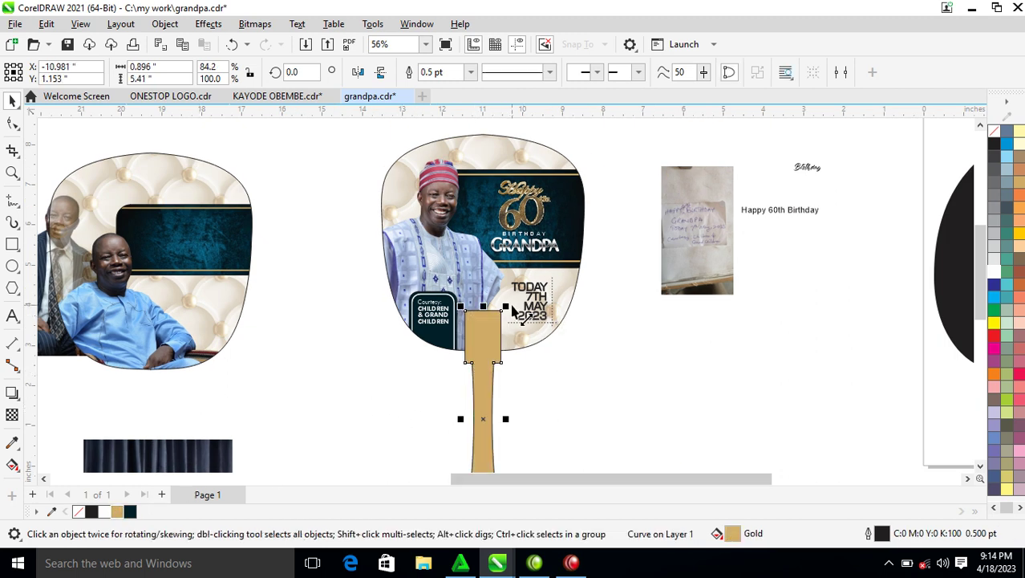
{"action": "left_click_drag", "start_coordinate": [505, 308], "coordinate": [505, 323]}
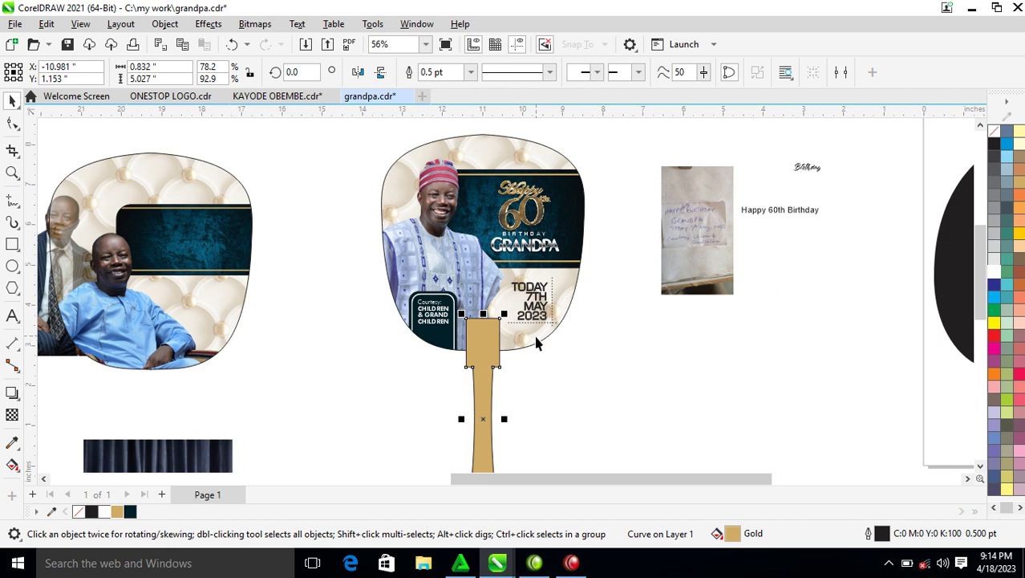
Remove the outline from the gold fan handle.
{"action": "left_click", "coordinate": [533, 337], "text": "shift"}
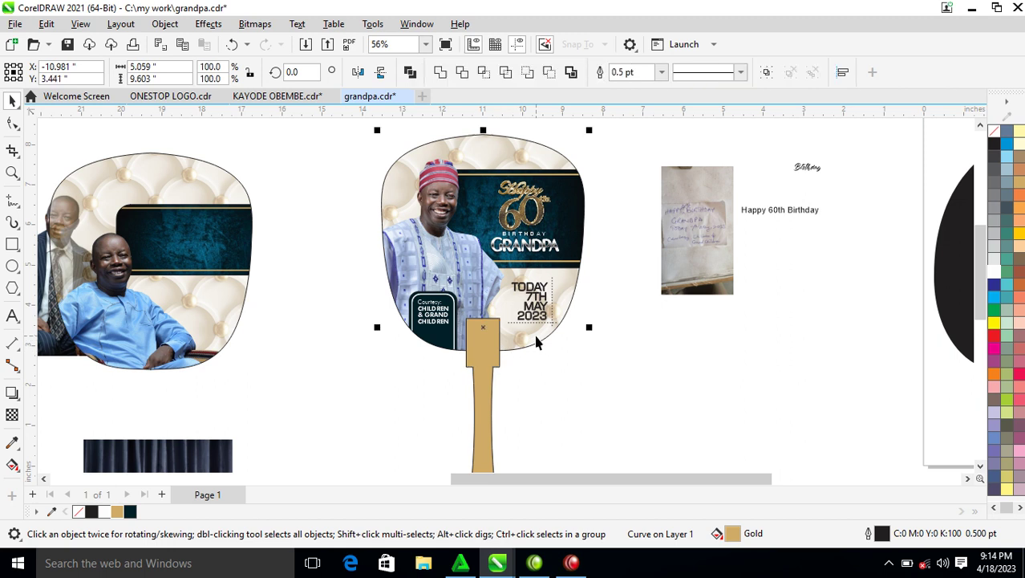
{"action": "left_click", "coordinate": [608, 398]}
{"action": "left_click", "coordinate": [483, 385]}
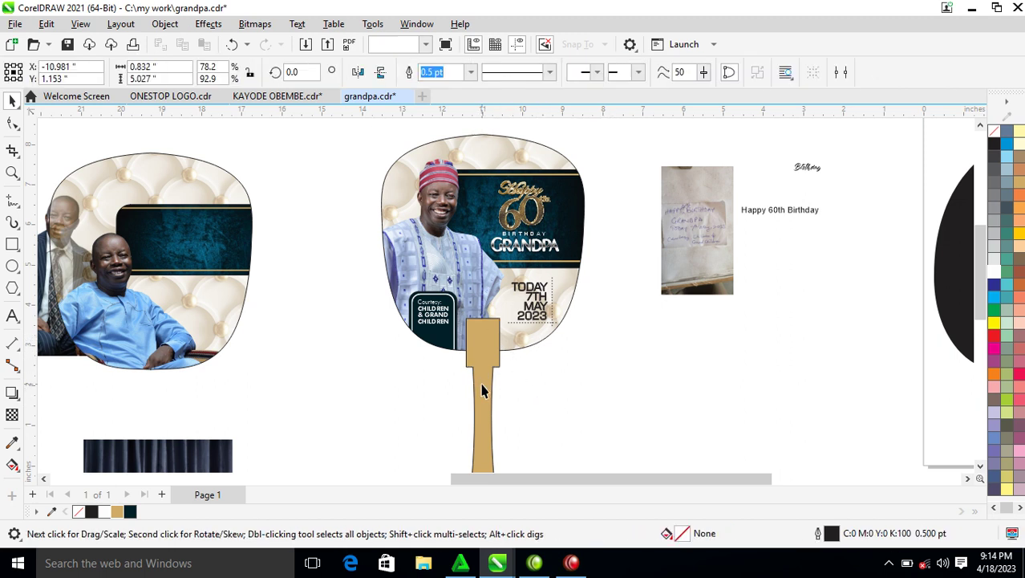
{"action": "right_click", "coordinate": [995, 141]}
{"action": "left_click", "coordinate": [923, 145]}
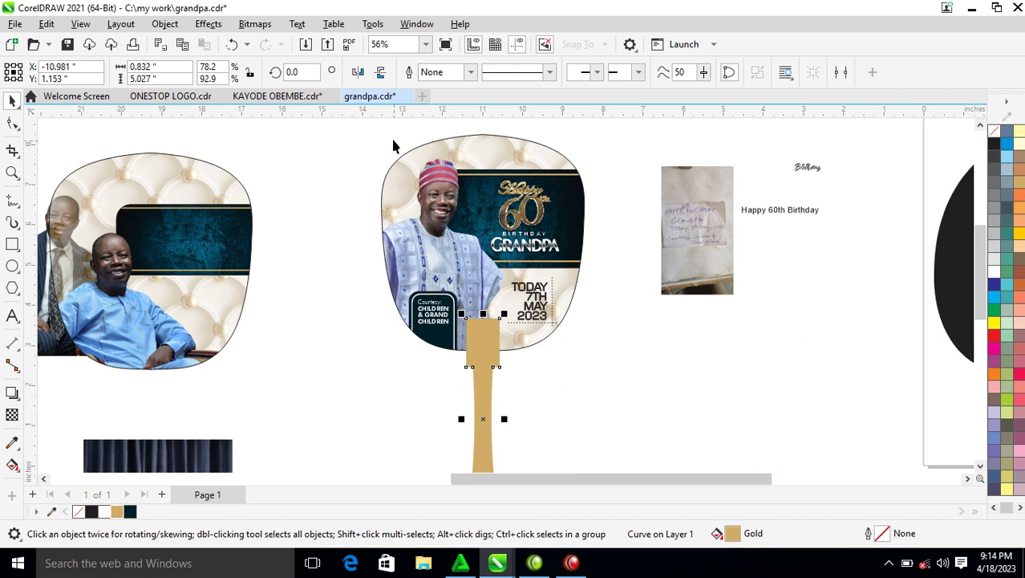
{"action": "key", "text": "z"}
{"action": "left_click_drag", "start_coordinate": [366, 142], "coordinate": [612, 359]}
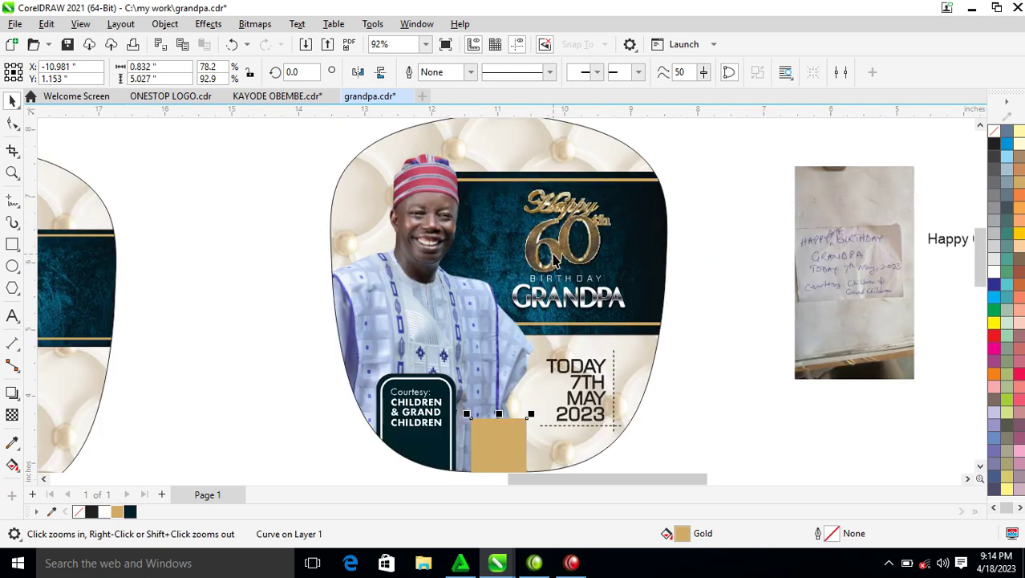
{"action": "left_click_drag", "start_coordinate": [379, 155], "coordinate": [727, 340]}
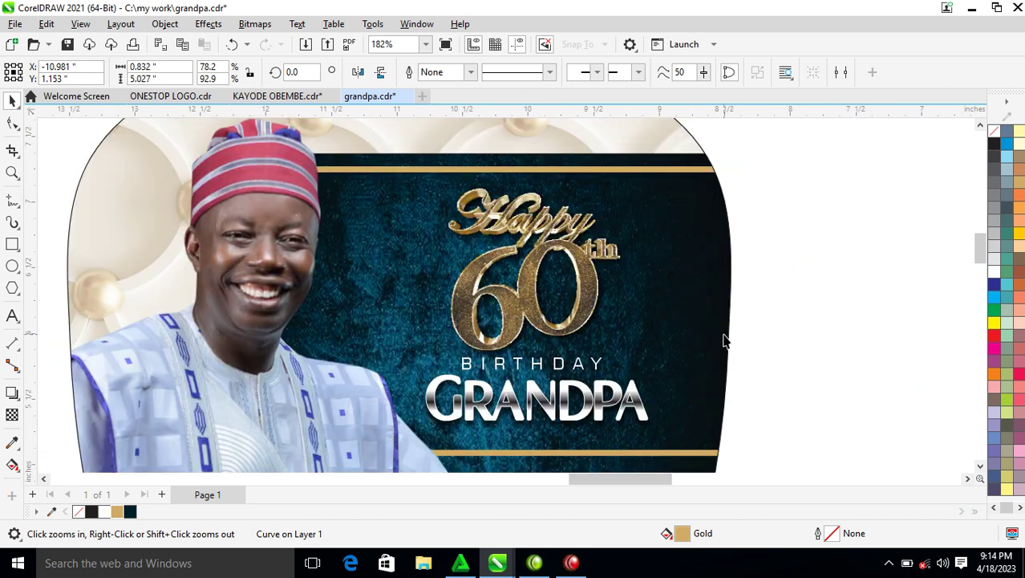
{"action": "right_click", "coordinate": [723, 341]}
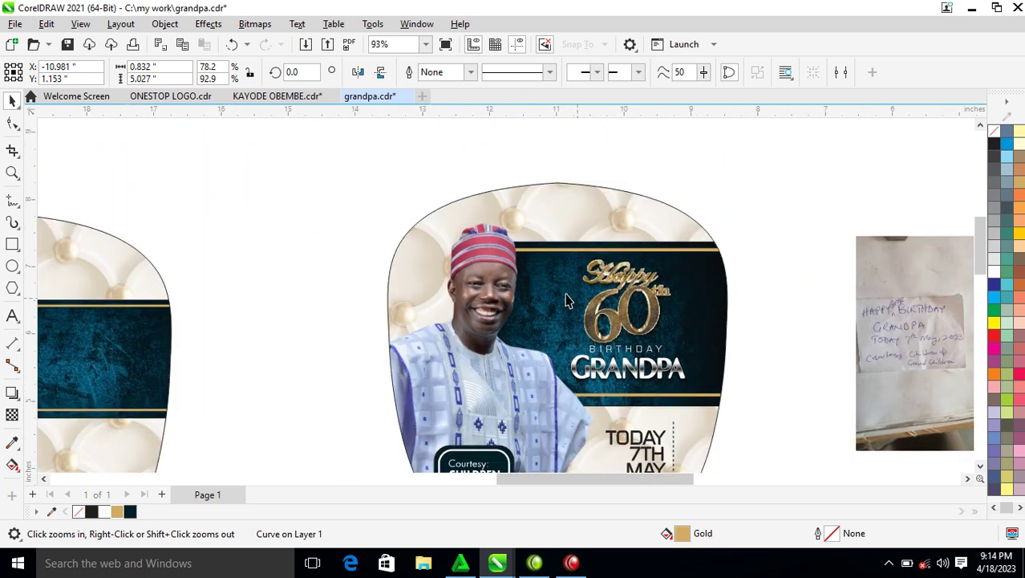
{"action": "left_click_drag", "start_coordinate": [344, 198], "coordinate": [727, 457]}
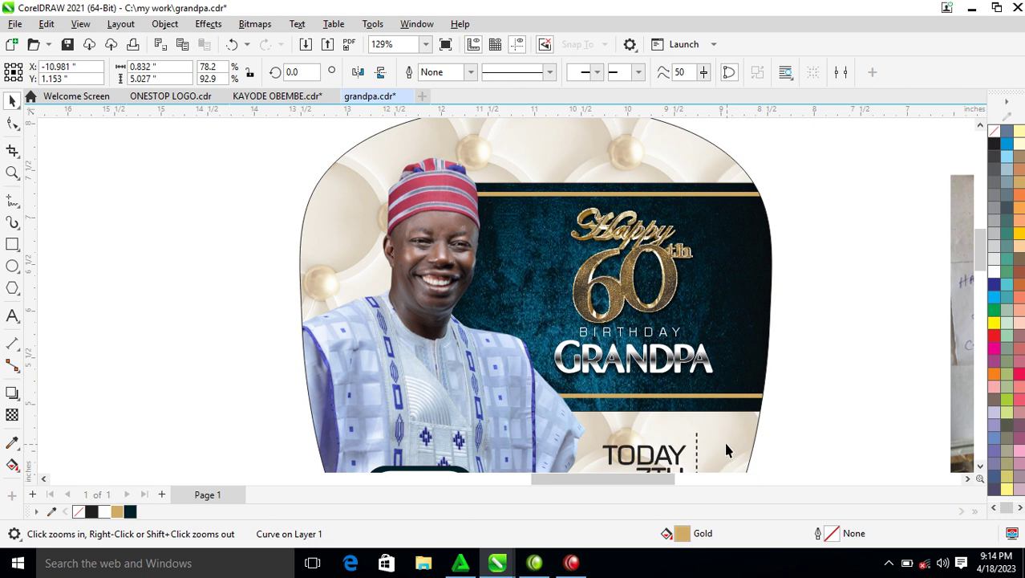